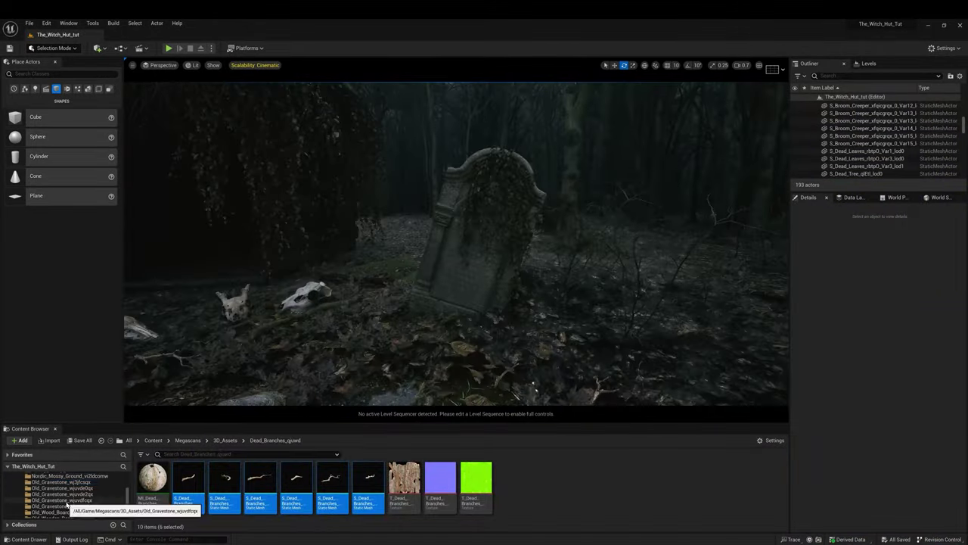
# Place an Old_Gravestone and enable a pale Albedo Tint colour on its material instance.
pyautogui.click(61, 500)
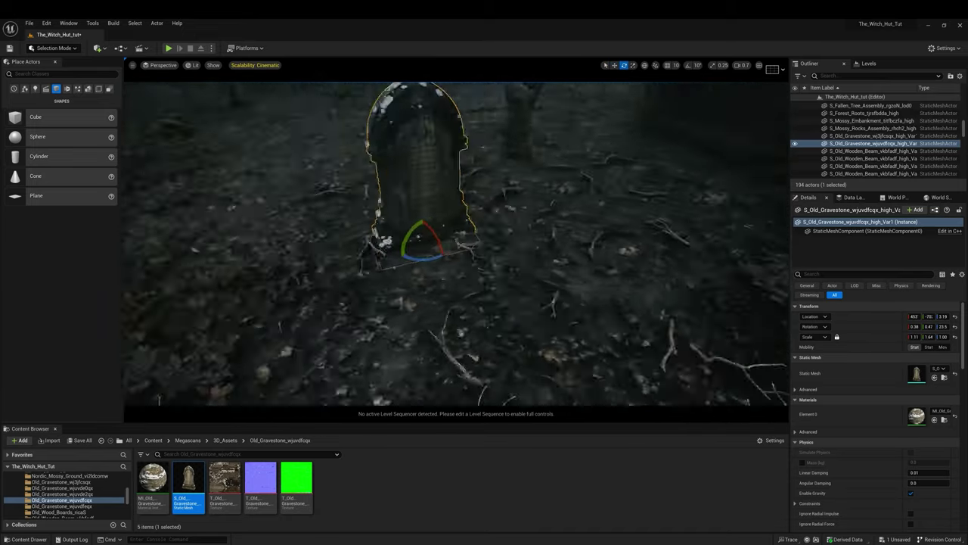
pyautogui.click(703, 286)
pyautogui.click(794, 286)
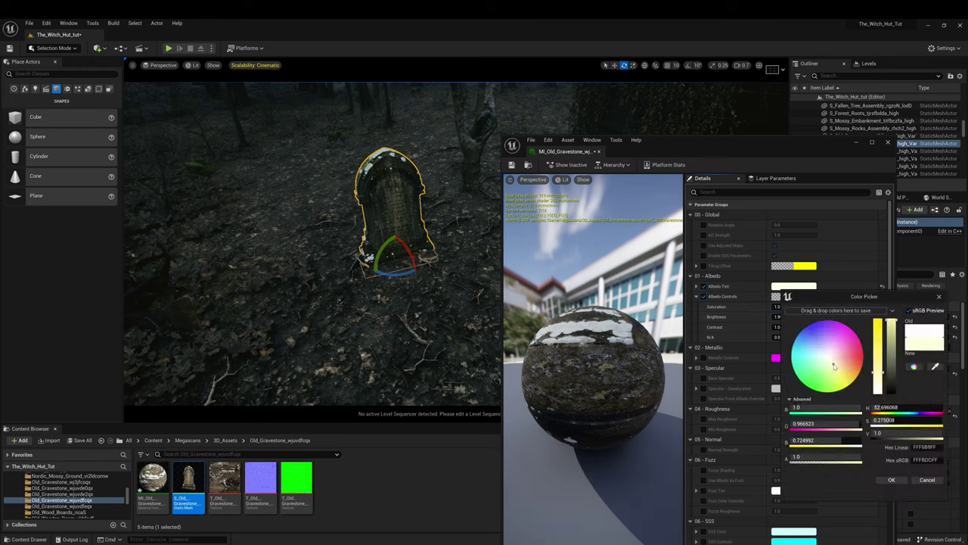
pyautogui.click(891, 479)
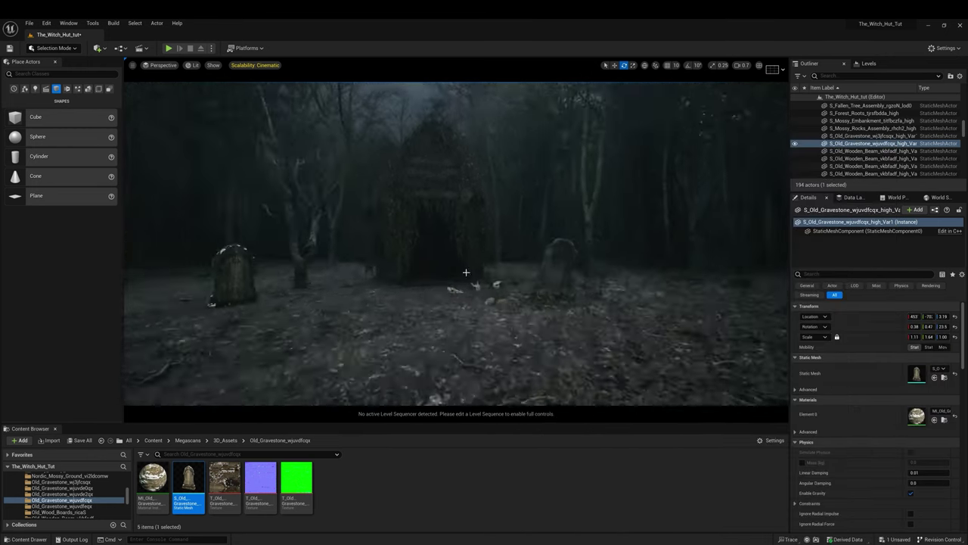
pyautogui.press('f')
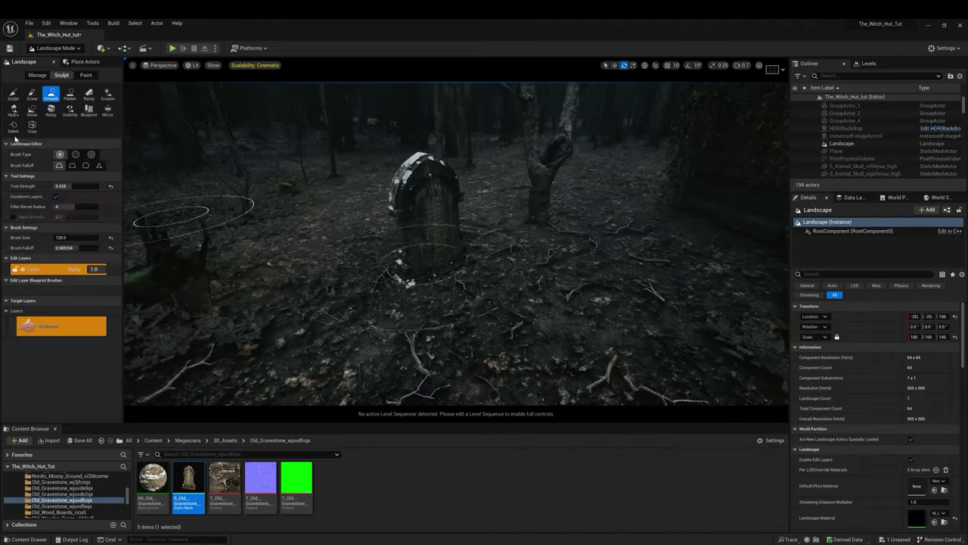
# Sculpt and smooth the landscape ground around the gravestone.
pyautogui.click(13, 94)
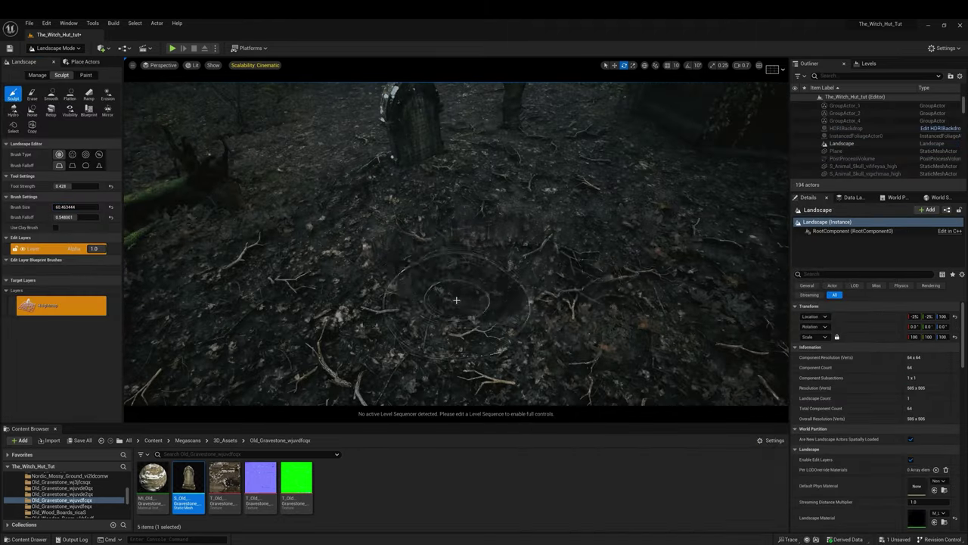
pyautogui.click(50, 94)
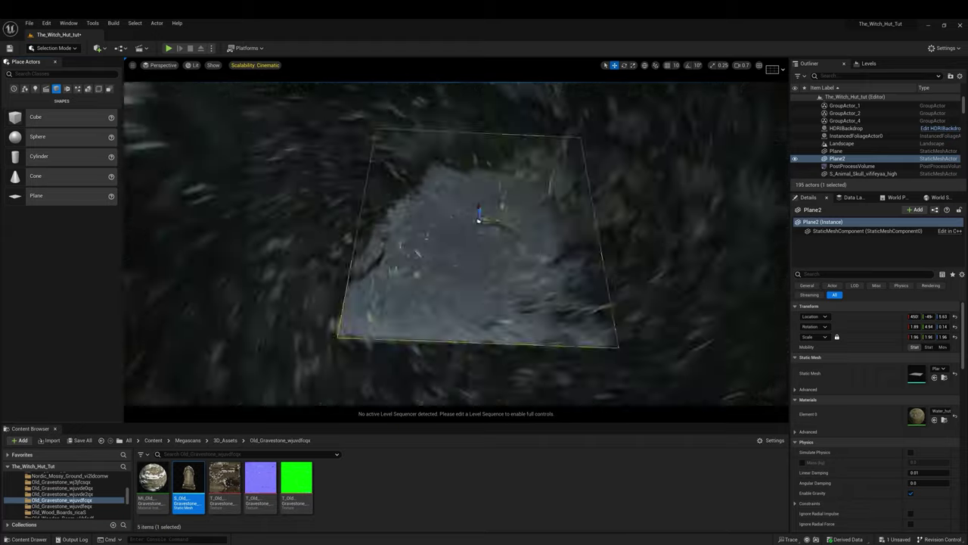
pyautogui.scroll(-3, 68, 499)
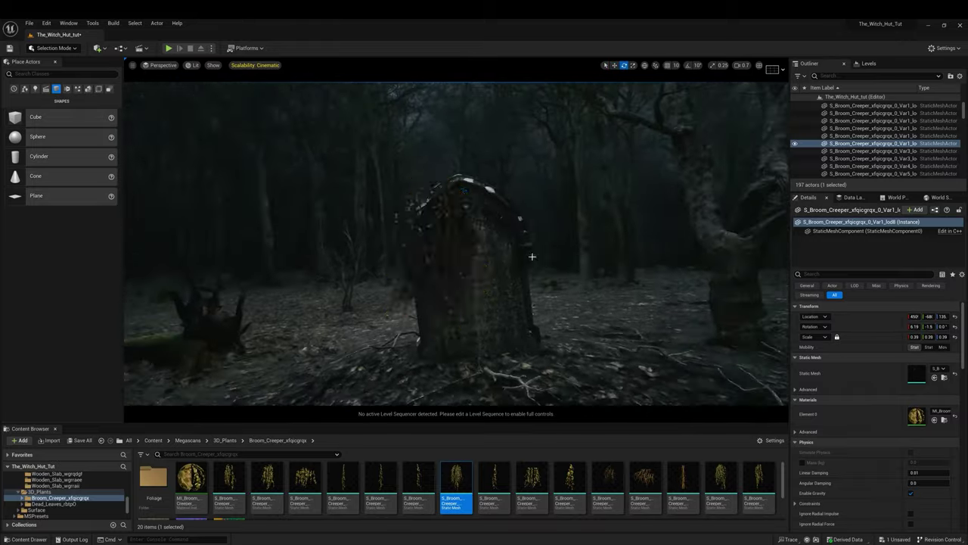
# Place two Broom_Creeper plants on the gravestone and a Mossy_Rocks_Assembly beside it.
pyautogui.moveTo(573, 469); pyautogui.dragTo(446, 186)
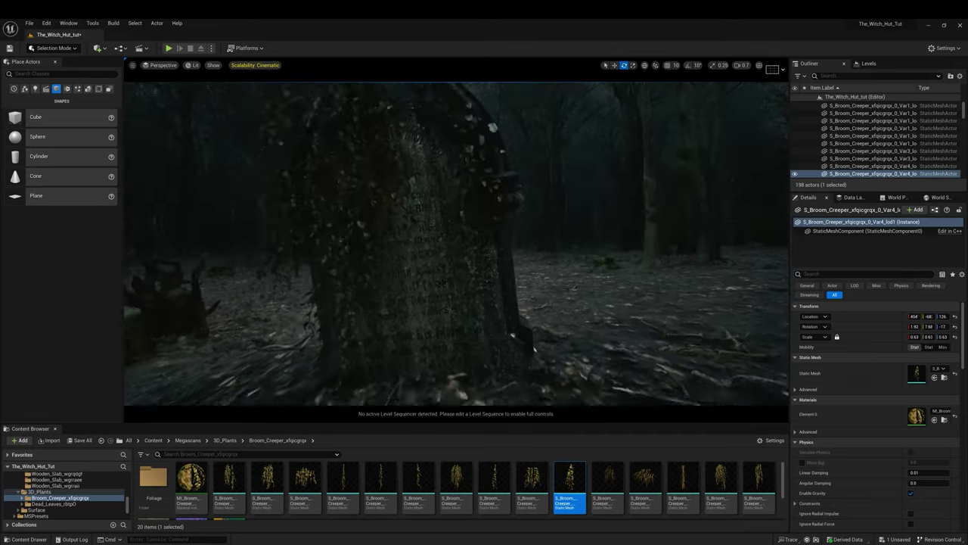
pyautogui.moveTo(759, 481); pyautogui.dragTo(484, 265)
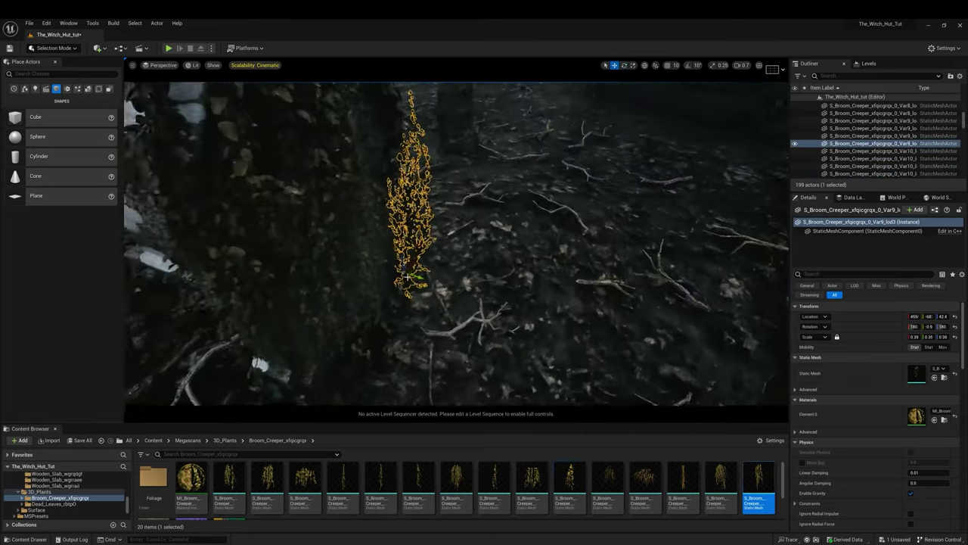
pyautogui.click(66, 491)
pyautogui.moveTo(189, 485); pyautogui.dragTo(454, 268)
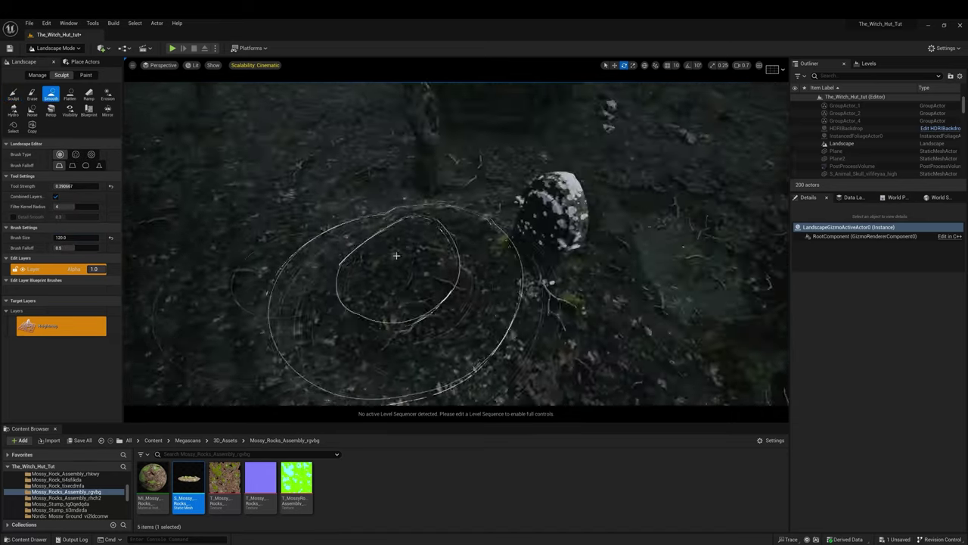
# Place a second mossy rock assembly, tilt it, and reposition and rotate the mossy boulder.
pyautogui.moveTo(188, 484); pyautogui.dragTo(519, 282)
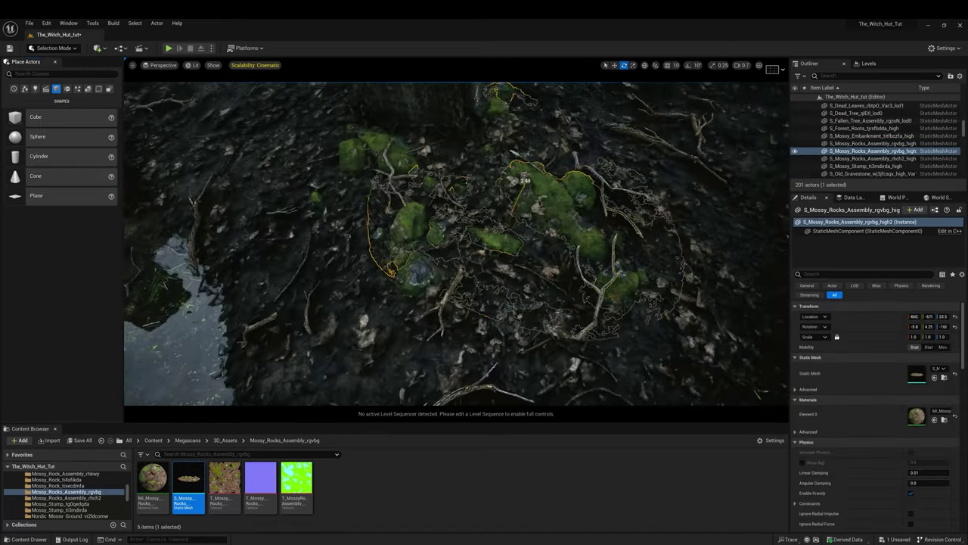
pyautogui.moveTo(539, 202); pyautogui.dragTo(499, 220)
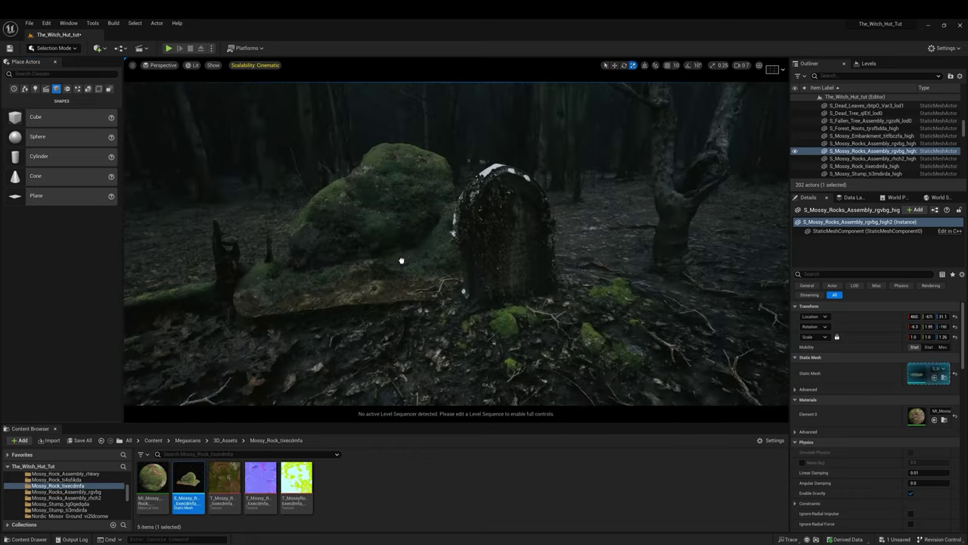
pyautogui.click(401, 261)
pyautogui.press('e')
pyautogui.press('w')
pyautogui.moveTo(401, 225); pyautogui.dragTo(420, 366)
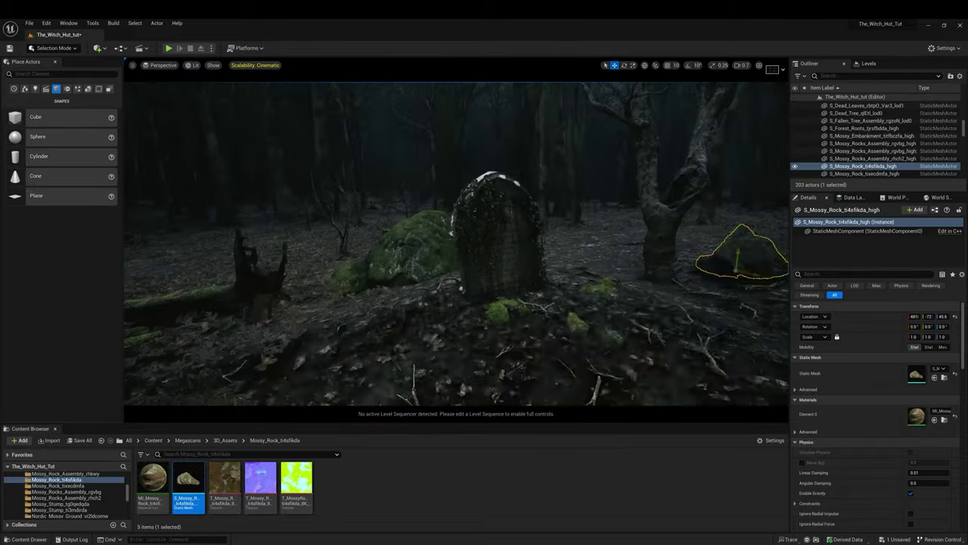
pyautogui.press('f')
pyautogui.press('e')
pyautogui.press('e')
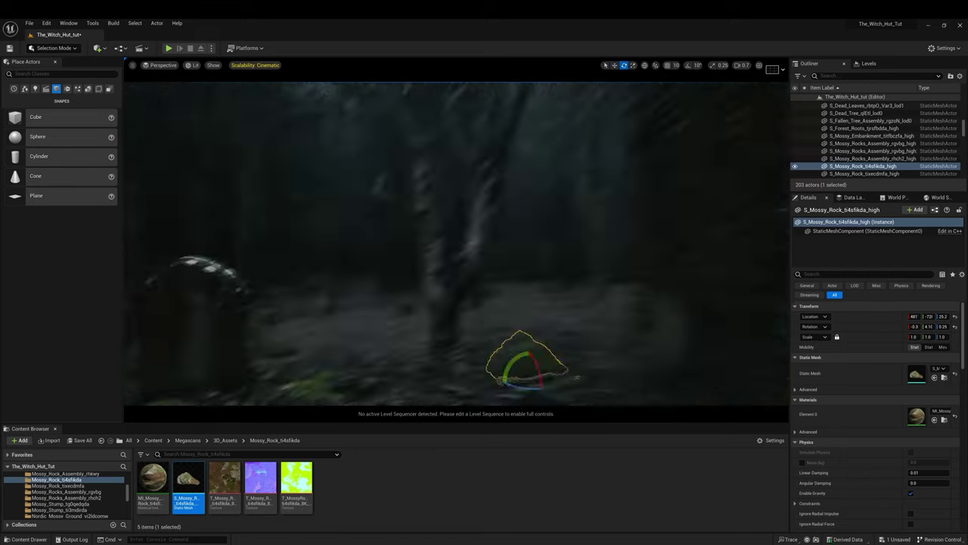
# Select the mossy rock on the ground, frame it and move it into place.
pyautogui.click(192, 65)
pyautogui.press('Escape')
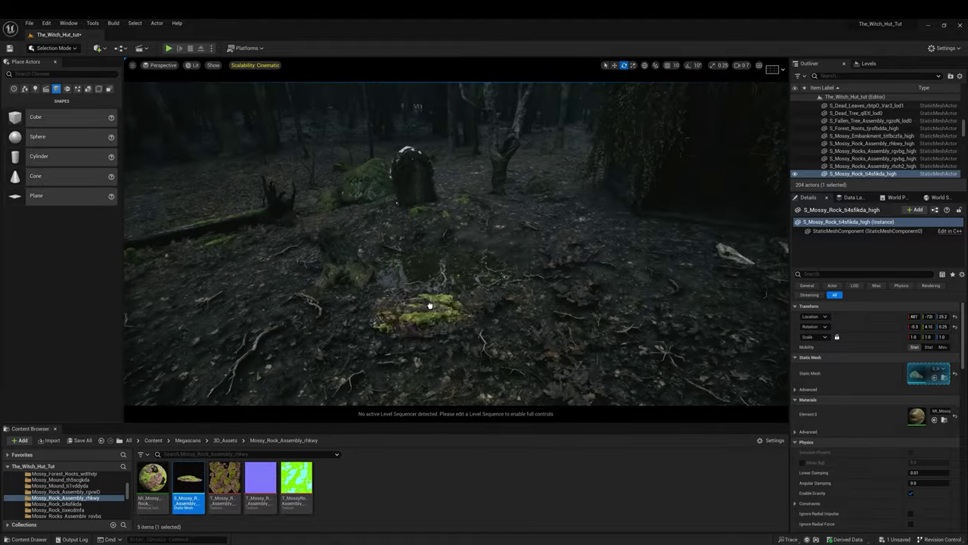
pyautogui.click(429, 305)
pyautogui.press('f')
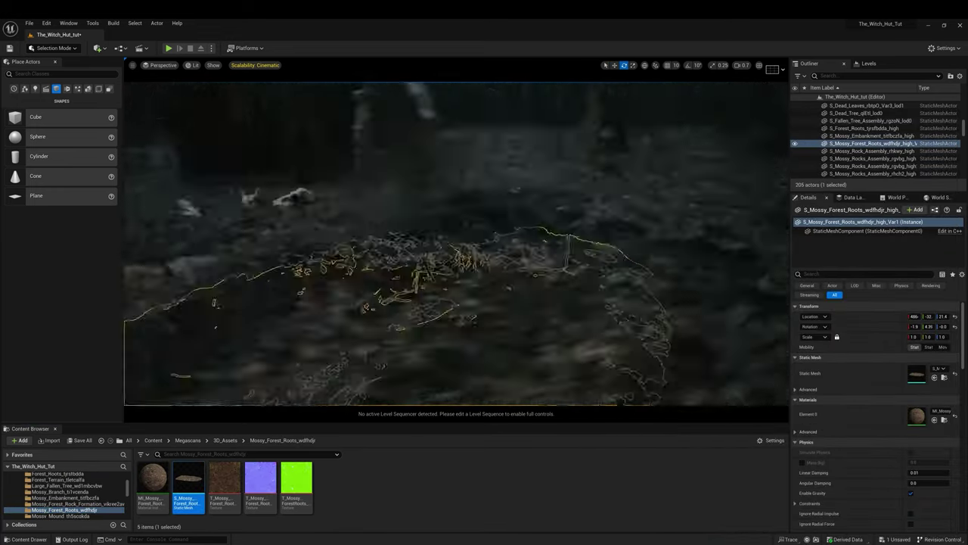
pyautogui.press('w')
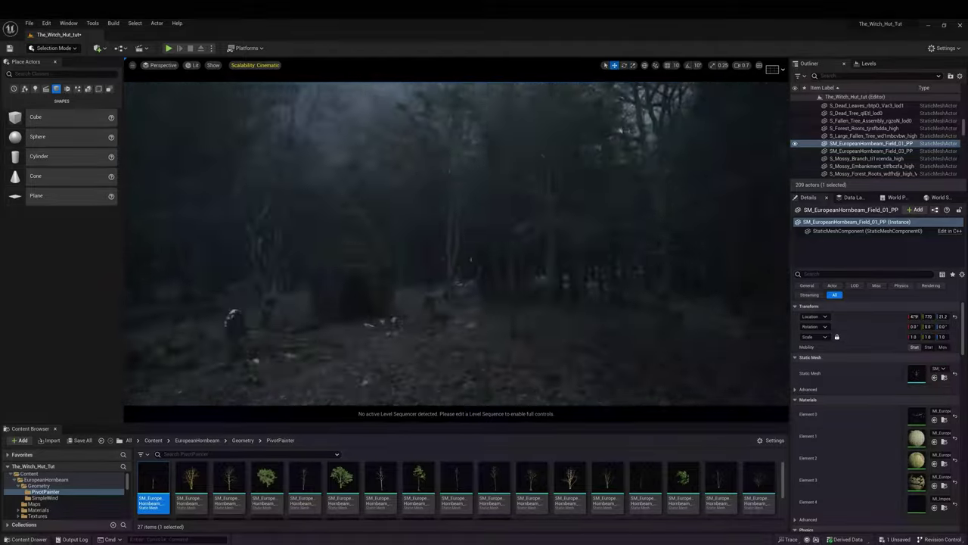
# Plant two European Hornbeam trees and two smaller hornbeam field trees around the graveyard.
pyautogui.moveTo(305, 485); pyautogui.dragTo(497, 255)
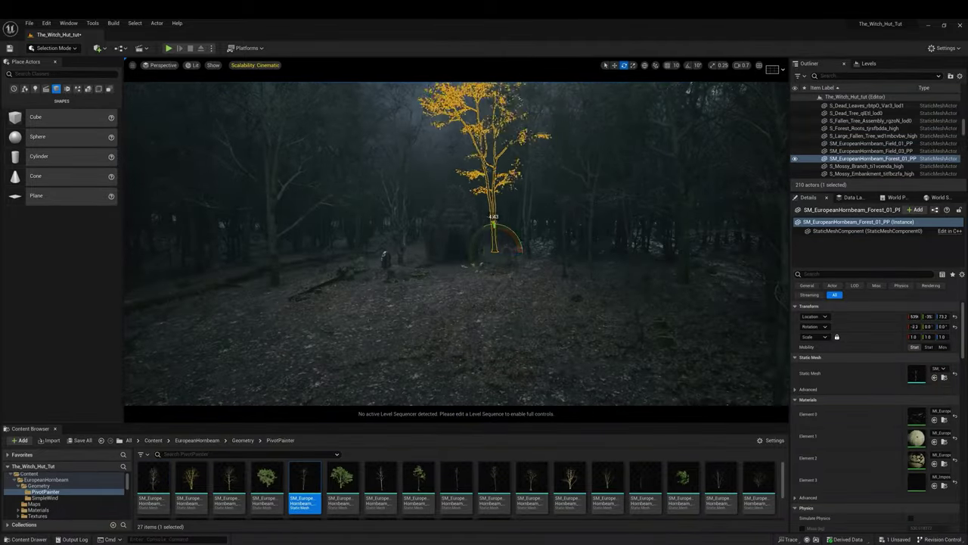
pyautogui.moveTo(569, 484); pyautogui.dragTo(254, 323)
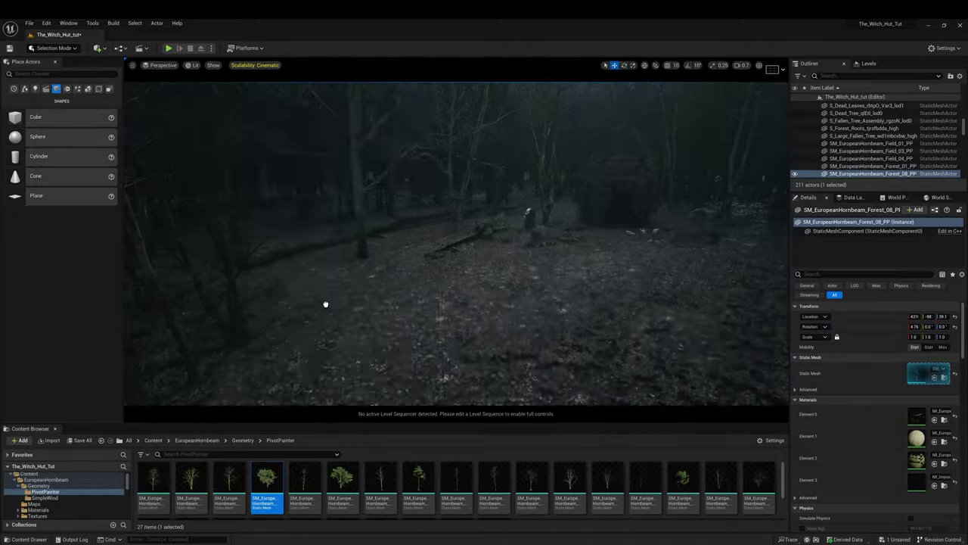
pyautogui.moveTo(267, 484); pyautogui.dragTo(432, 309)
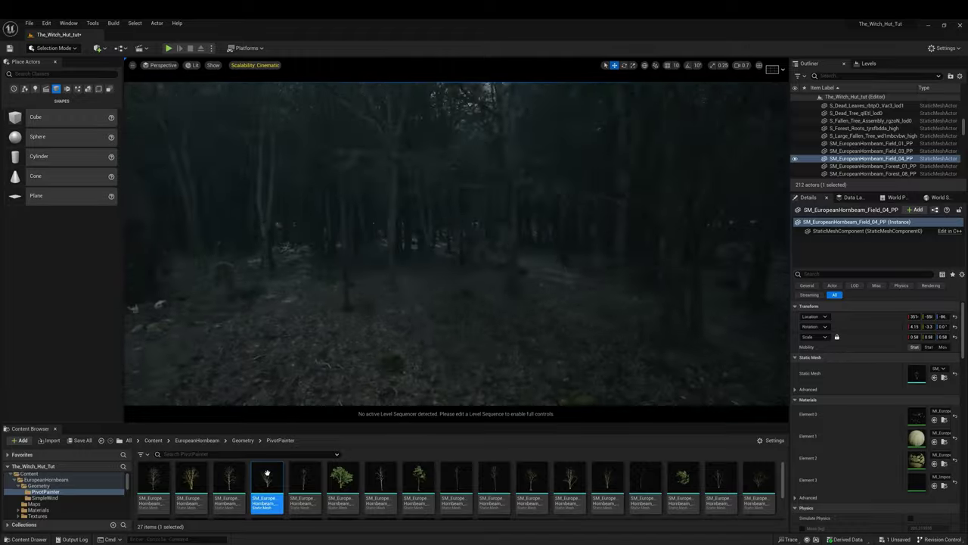
pyautogui.moveTo(267, 484); pyautogui.dragTo(456, 352)
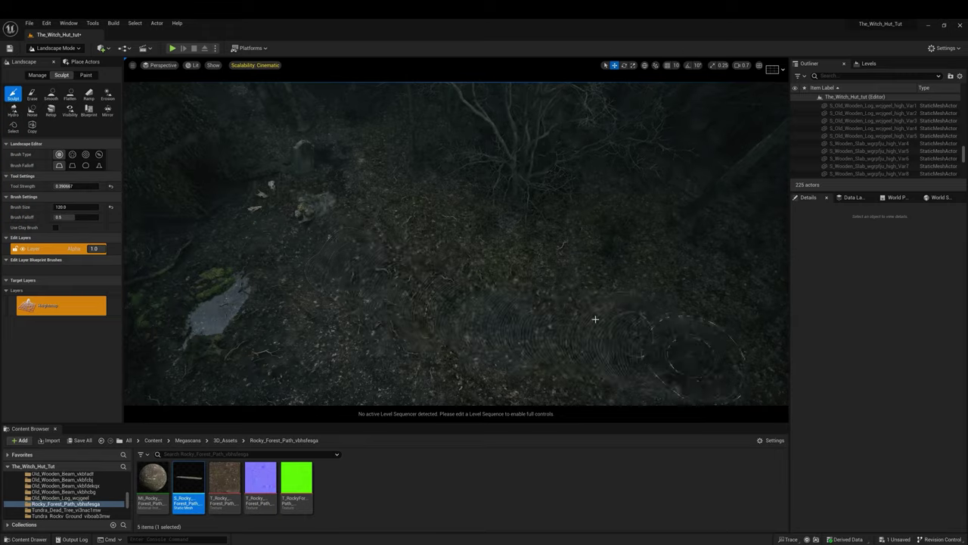
# Smooth and sculpt the forest floor with brush size about 293, then lay the Rocky_Forest_Path mesh.
pyautogui.moveTo(687, 357); pyautogui.dragTo(688, 303, button='right')
pyautogui.click(50, 95)
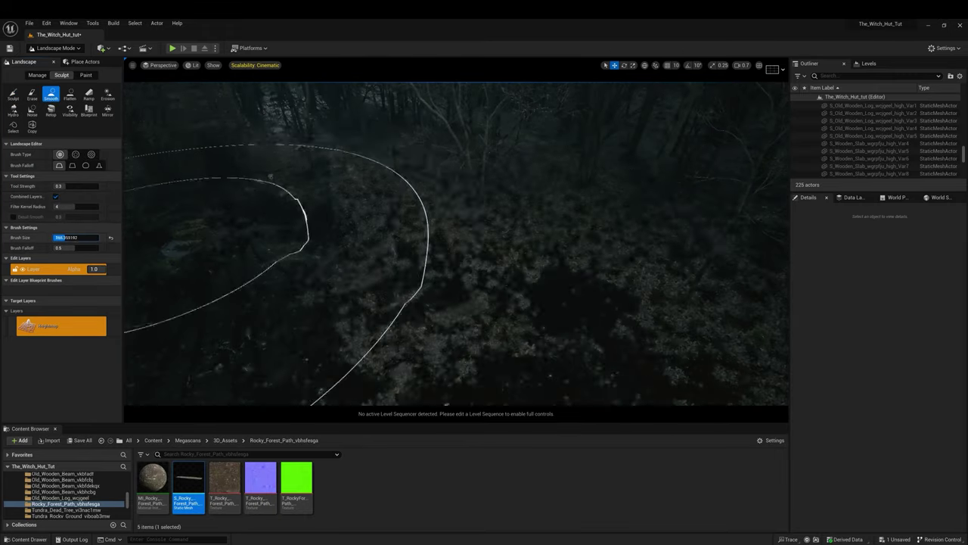
pyautogui.moveTo(376, 282); pyautogui.dragTo(484, 245, button='right')
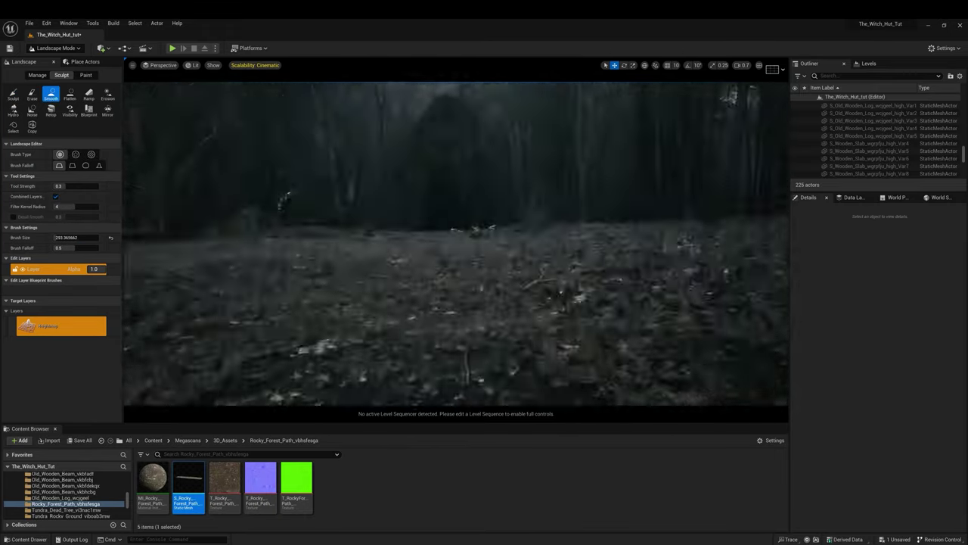
pyautogui.click(13, 95)
pyautogui.moveTo(676, 288)
pyautogui.mouseDown(button='right')
pyautogui.moveTo(528, 391)
pyautogui.moveTo(434, 258)
pyautogui.mouseUp(button='right')
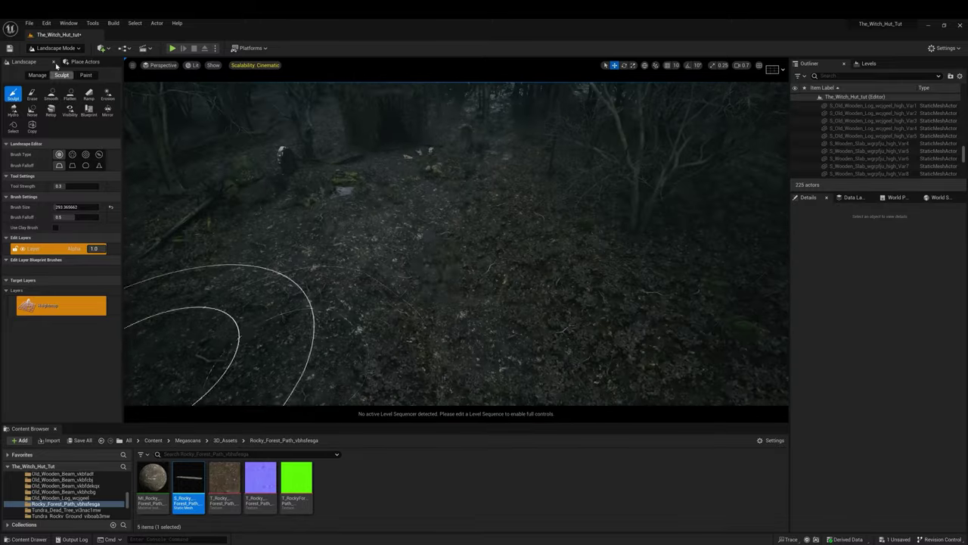
pyautogui.click(54, 62)
pyautogui.moveTo(189, 484); pyautogui.dragTo(448, 287)
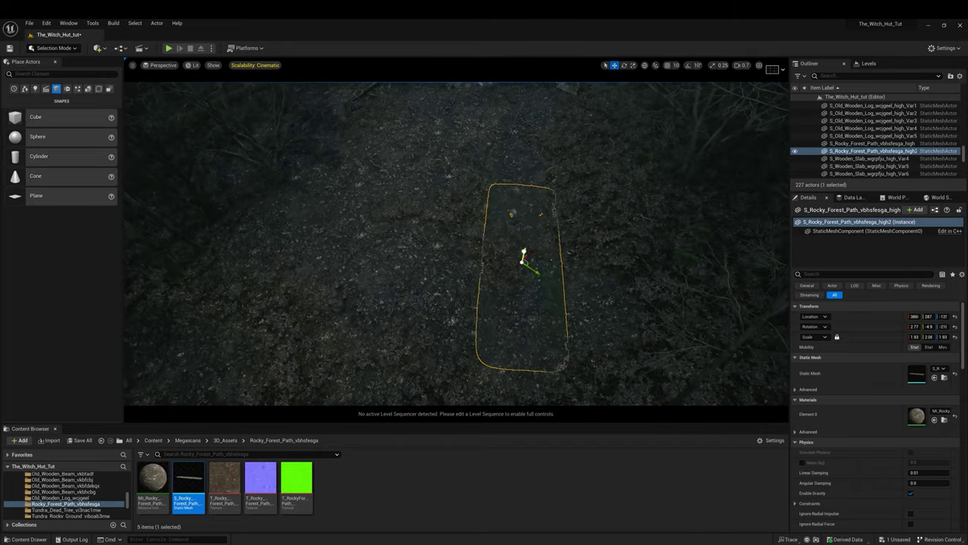
# Rotate the rocky path mesh and survey the mossy ground and skulls in landscape mode.
pyautogui.press('f')
pyautogui.press('e')
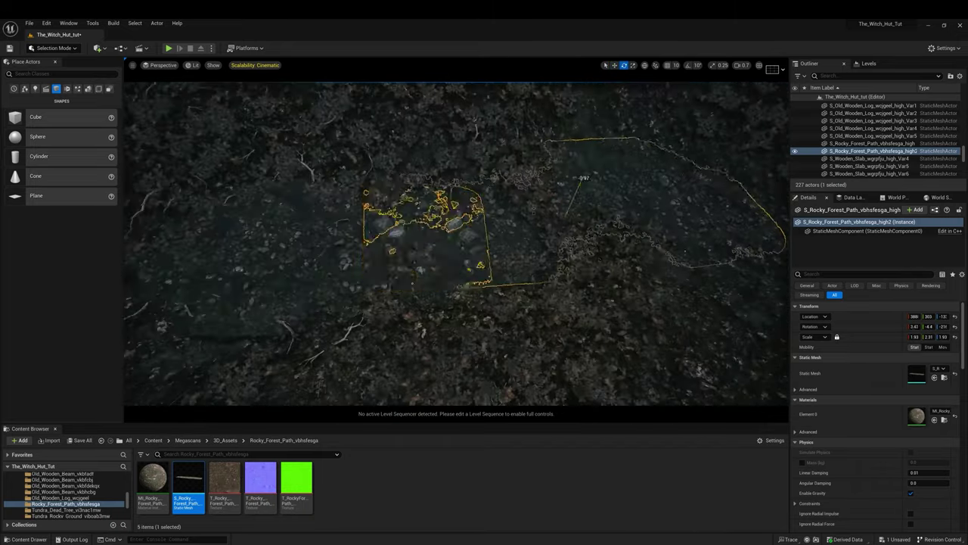
pyautogui.hotkey('shift', '2')
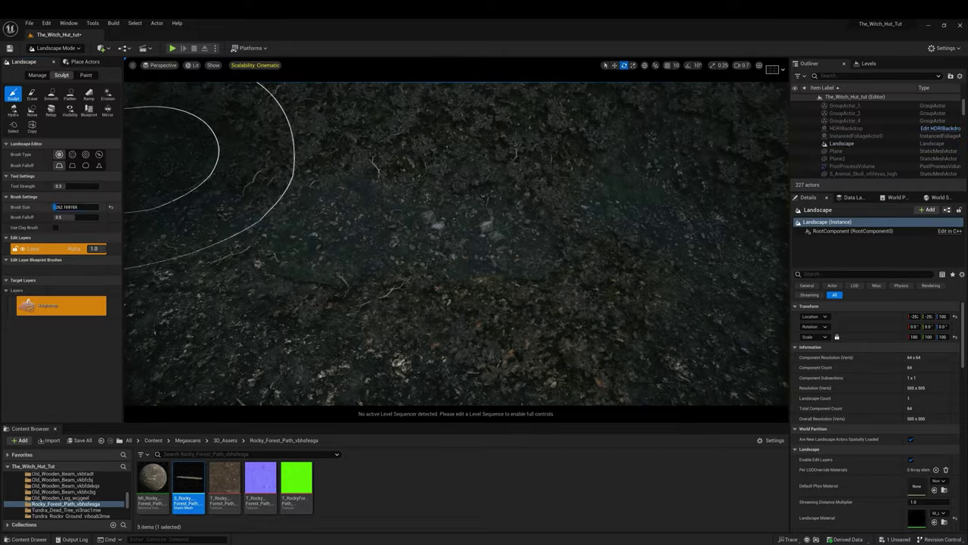
pyautogui.moveTo(351, 299)
pyautogui.mouseDown(button='right')
pyautogui.moveTo(410, 314)
pyautogui.moveTo(411, 249)
pyautogui.moveTo(411, 318)
pyautogui.mouseUp(button='right')
pyautogui.moveTo(403, 257); pyautogui.dragTo(403, 317, button='right')
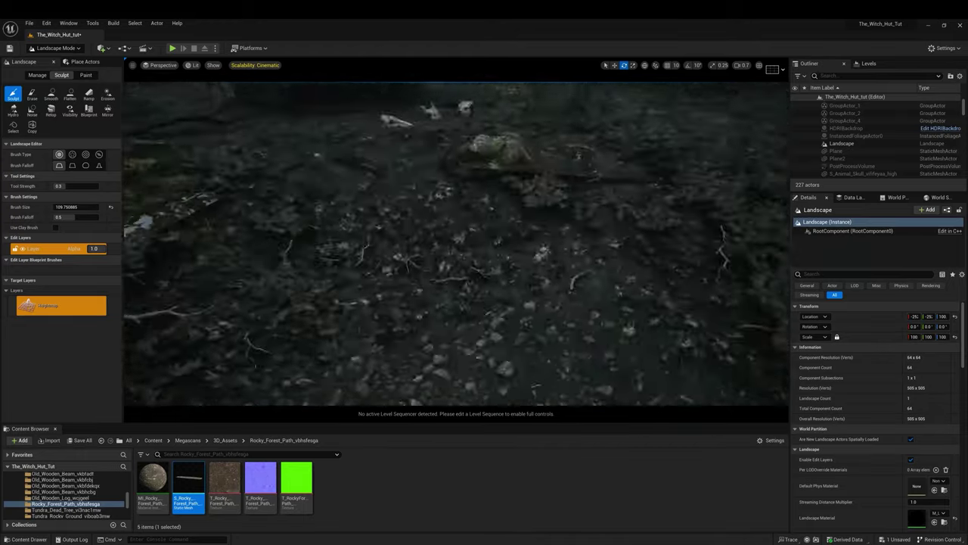
pyautogui.moveTo(578, 210); pyautogui.dragTo(475, 243, button='right')
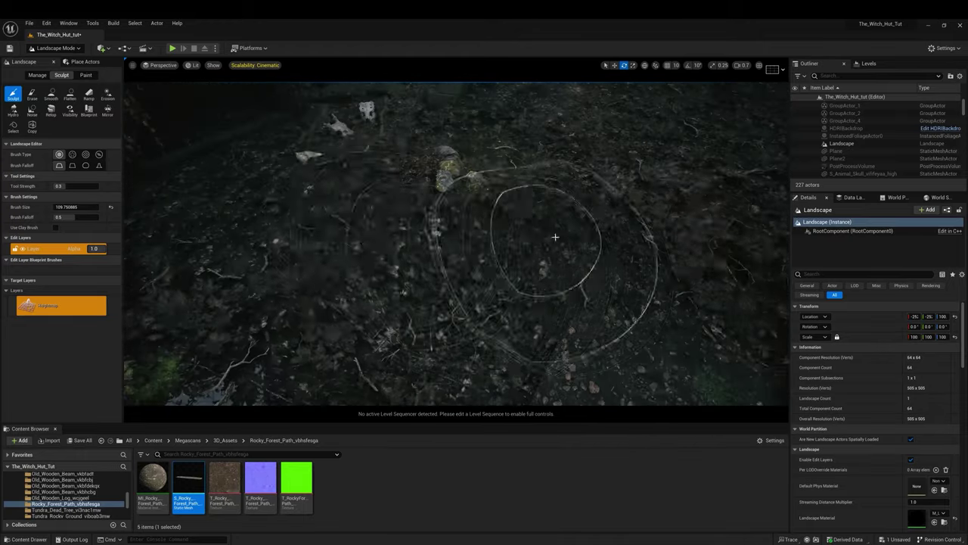
pyautogui.hotkey('shift', '1')
# Place S_Mossy_Mound from the Mossy_Mound folder on the forest floor by the path.
pyautogui.click(456, 297)
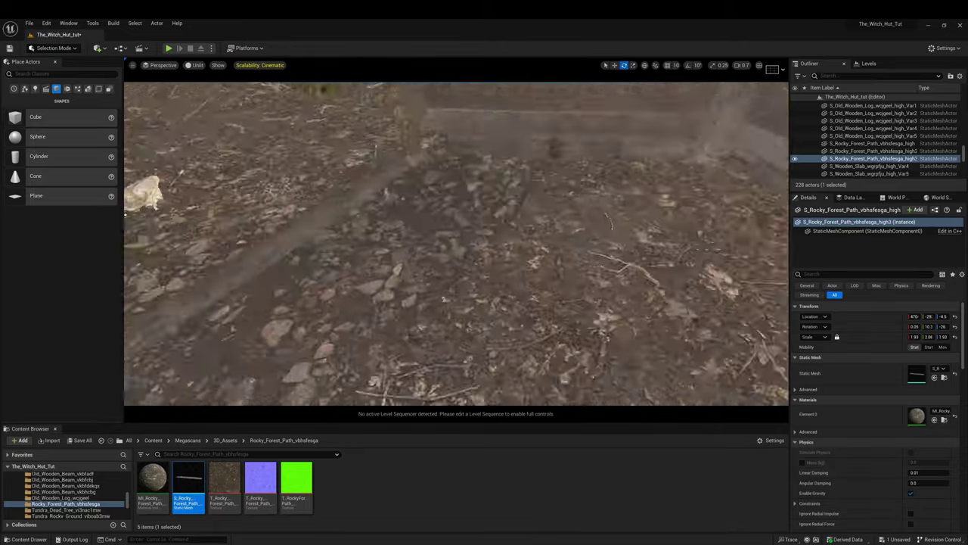
pyautogui.moveTo(782, 245); pyautogui.dragTo(781, 246, button='right')
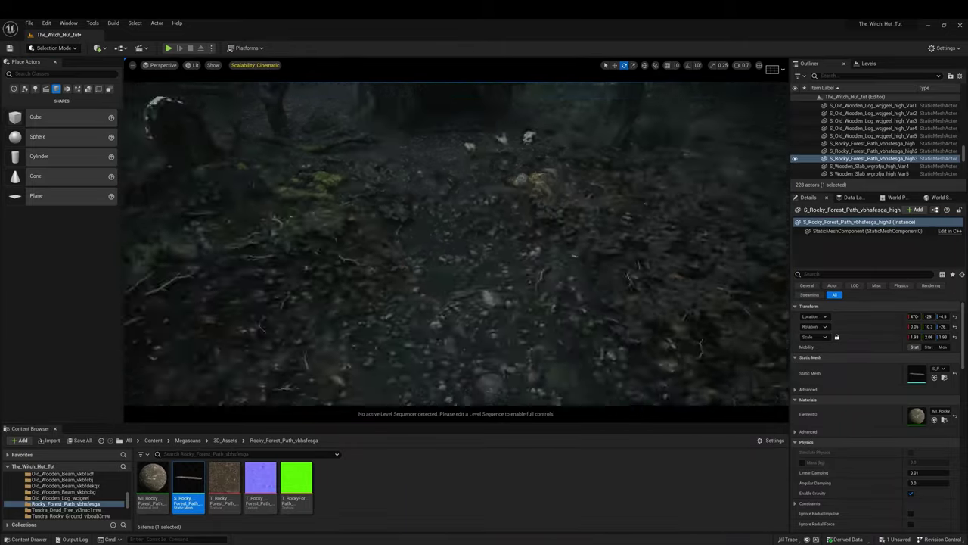
pyautogui.scroll(3, 68, 492)
pyautogui.click(81, 484)
pyautogui.scroll(2, 81, 490)
pyautogui.click(68, 503)
pyautogui.moveTo(188, 481); pyautogui.dragTo(454, 258)
# Frame the mossy mound and open its material instance for editing.
pyautogui.press('f')
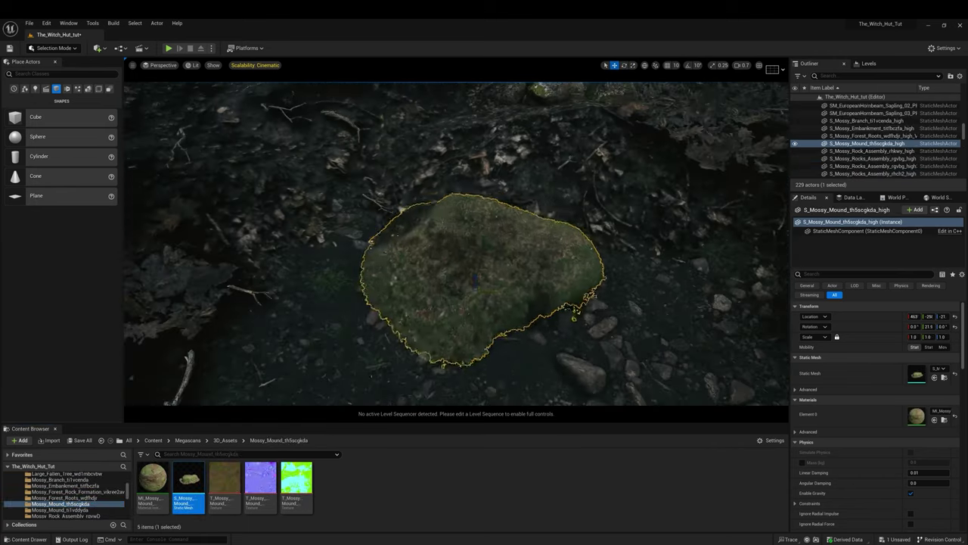
pyautogui.moveTo(476, 278); pyautogui.dragTo(476, 278, button='right')
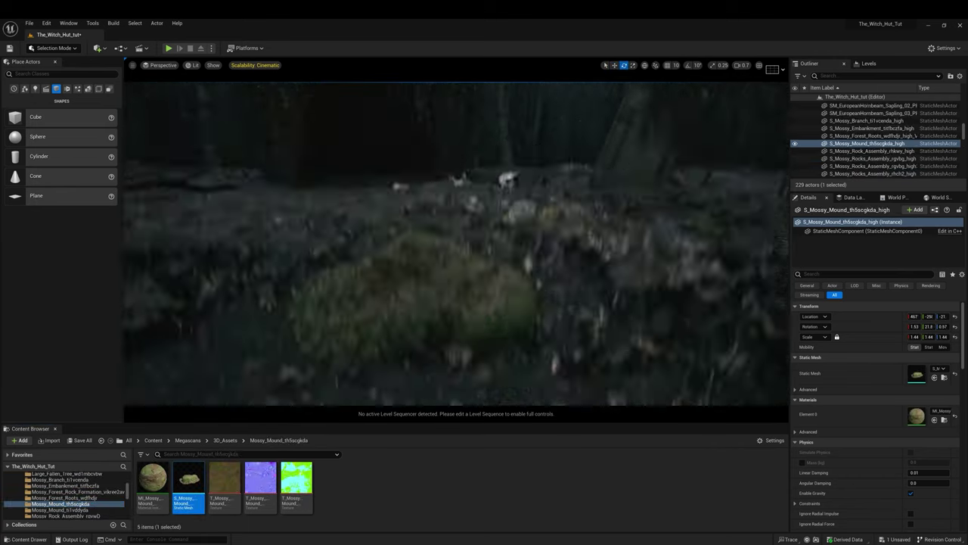
pyautogui.doubleClick(917, 415)
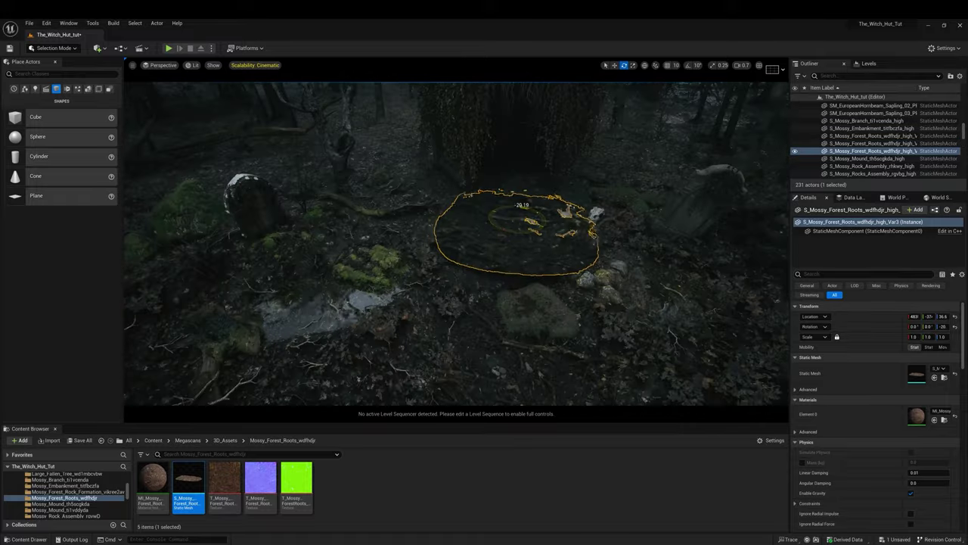
pyautogui.press('w')
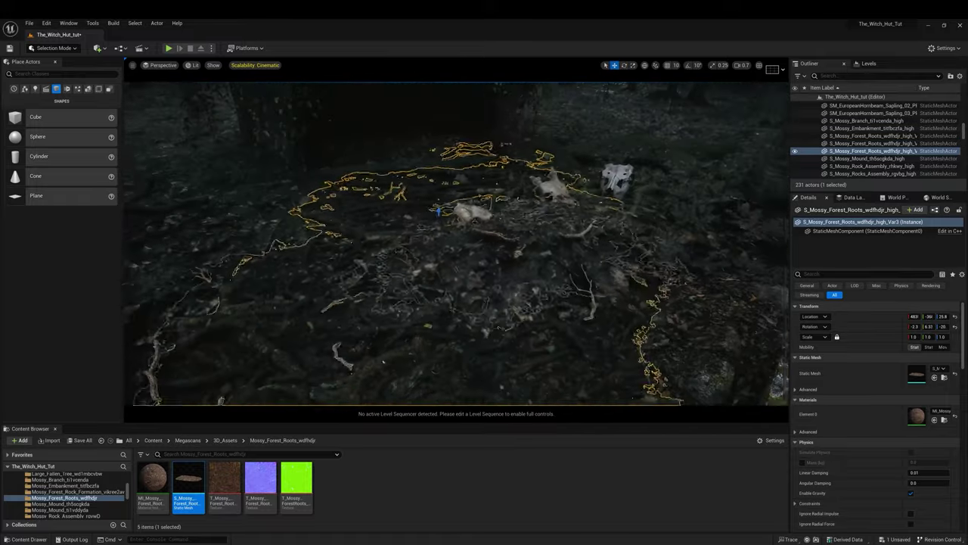
# Sculpt the forest floor near the skulls and roots with the landscape Sculpt tool.
pyautogui.click(53, 48)
pyautogui.click(53, 74)
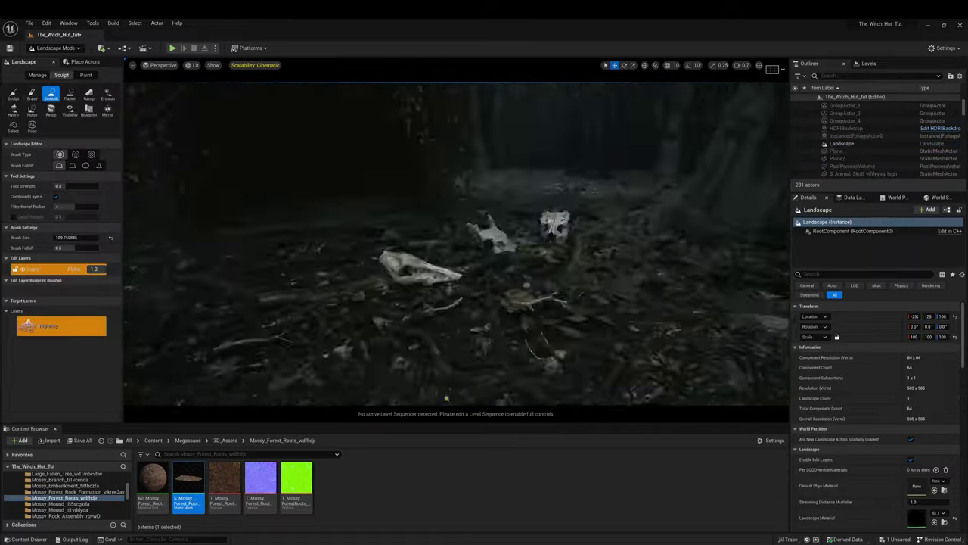
pyautogui.click(13, 93)
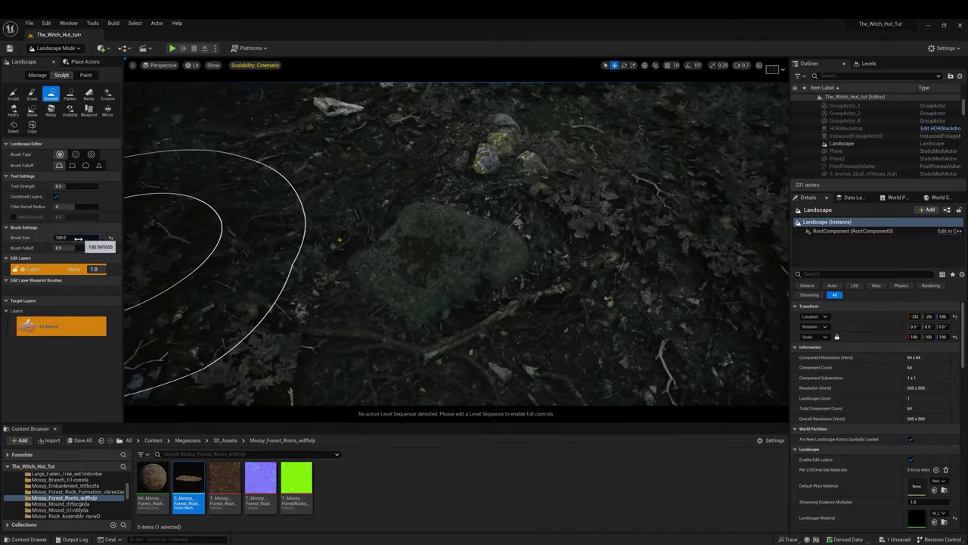
pyautogui.moveTo(488, 288); pyautogui.dragTo(487, 287, button='right')
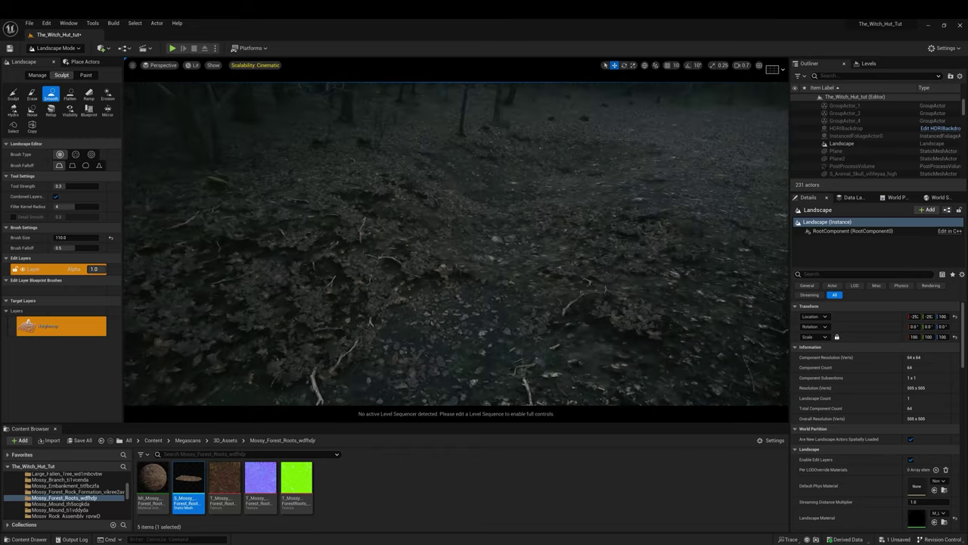
pyautogui.moveTo(488, 287); pyautogui.dragTo(488, 287, button='right')
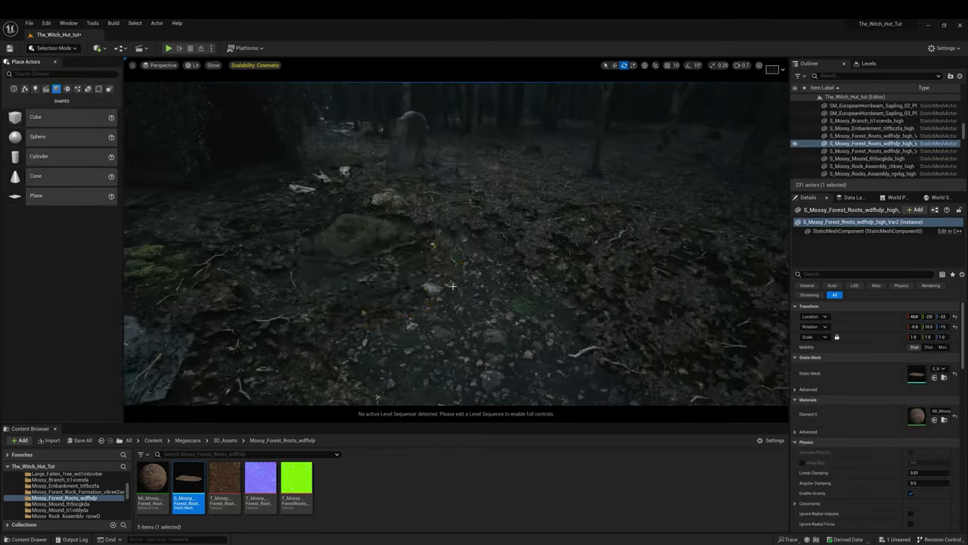
pyautogui.moveTo(446, 284); pyautogui.dragTo(518, 258, button='right')
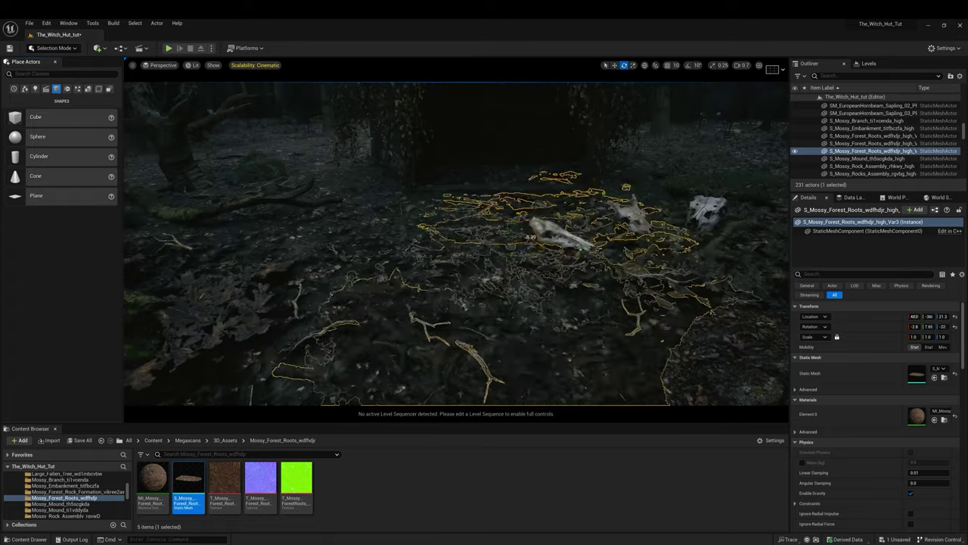
pyautogui.moveTo(493, 222); pyautogui.dragTo(493, 222, button='right')
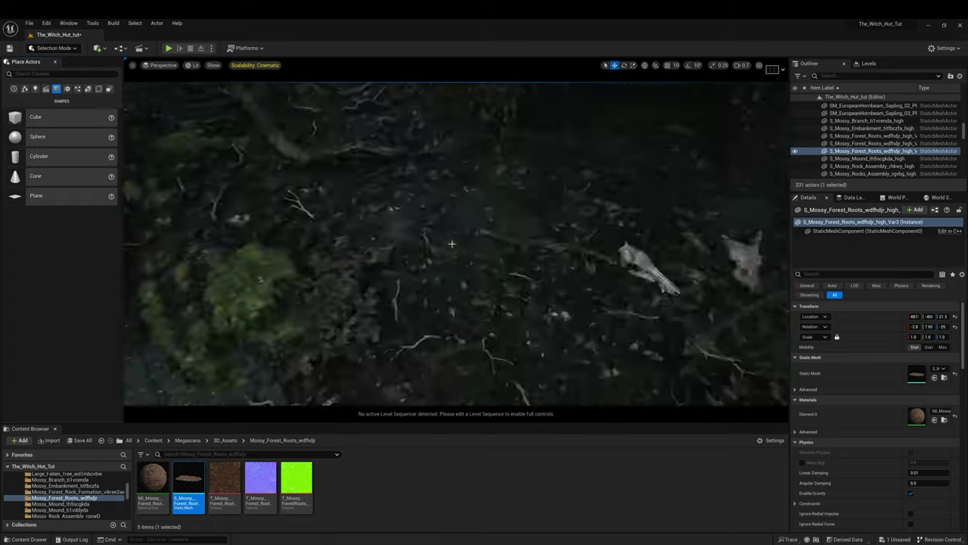
# Smooth the landscape ground near the gravestone, skulls and rocks.
pyautogui.click(492, 222)
pyautogui.click(53, 47)
pyautogui.click(48, 69)
pyautogui.moveTo(504, 288); pyautogui.dragTo(487, 254, button='right')
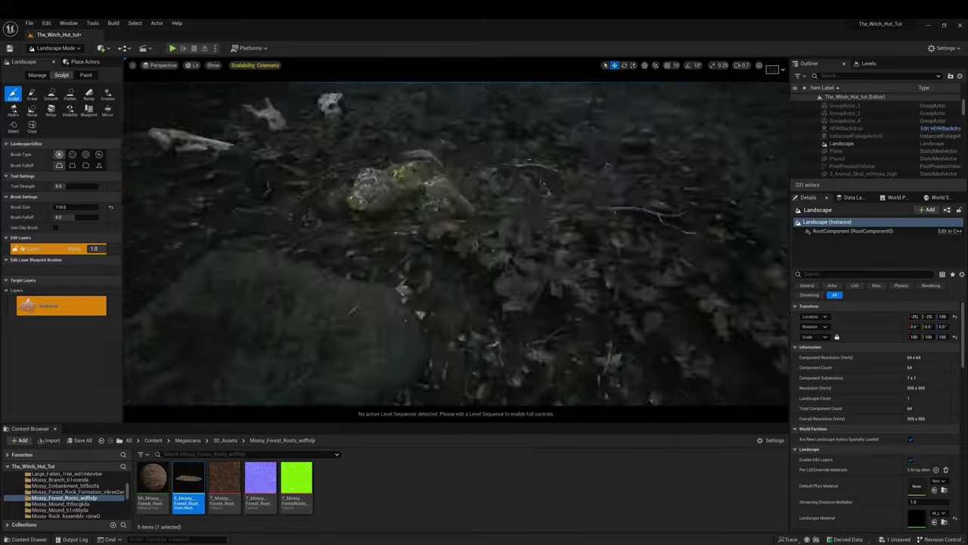
pyautogui.moveTo(487, 253); pyautogui.dragTo(487, 253, button='right')
pyautogui.click(50, 93)
pyautogui.moveTo(360, 161); pyautogui.dragTo(421, 273, button='right')
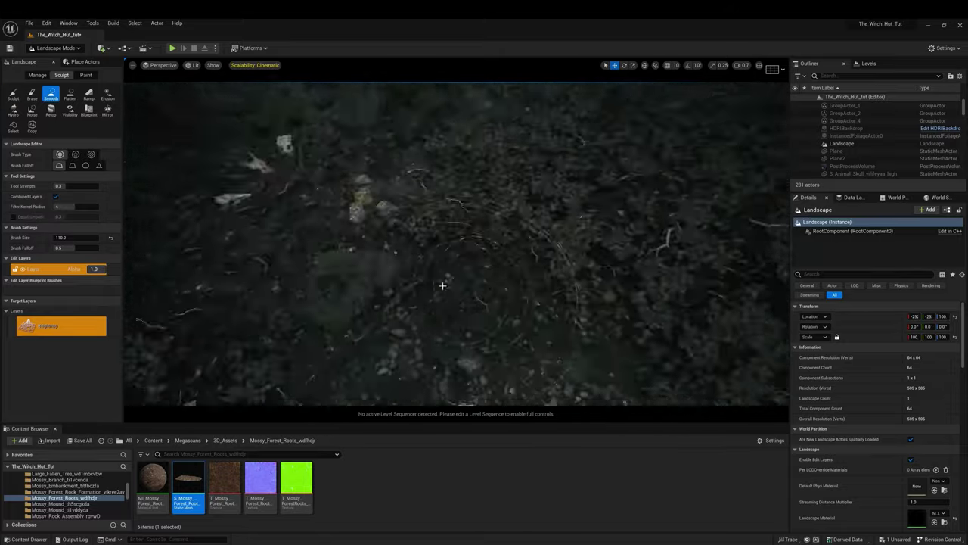
# Select the animal skull and the forest roots mesh beside it.
pyautogui.hotkey('shift', '1')
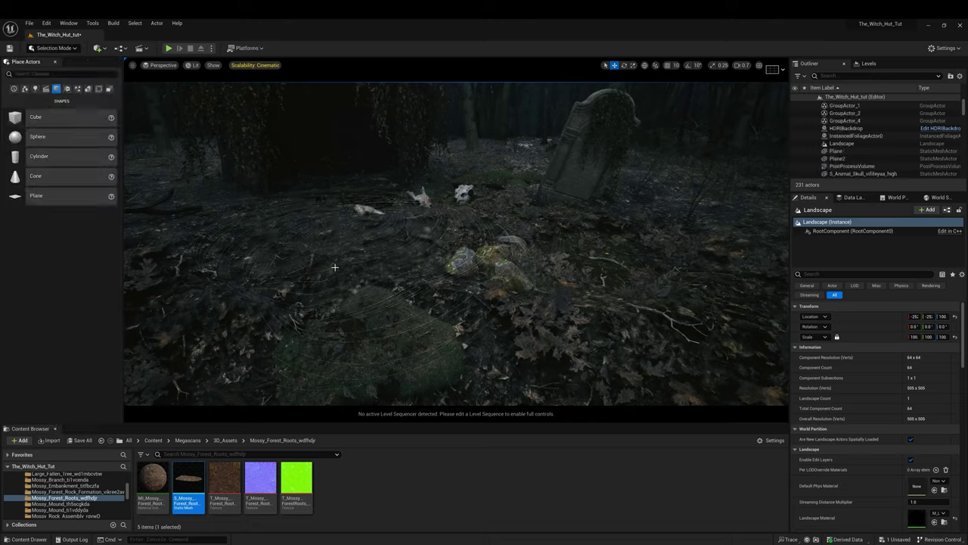
pyautogui.click(501, 190)
pyautogui.click(449, 178)
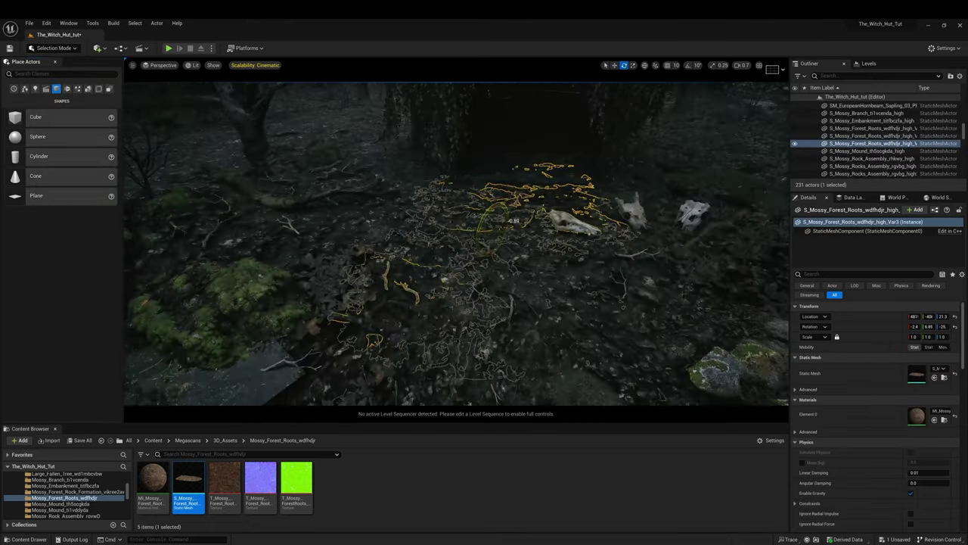
pyautogui.moveTo(495, 209); pyautogui.dragTo(323, 225, button='right')
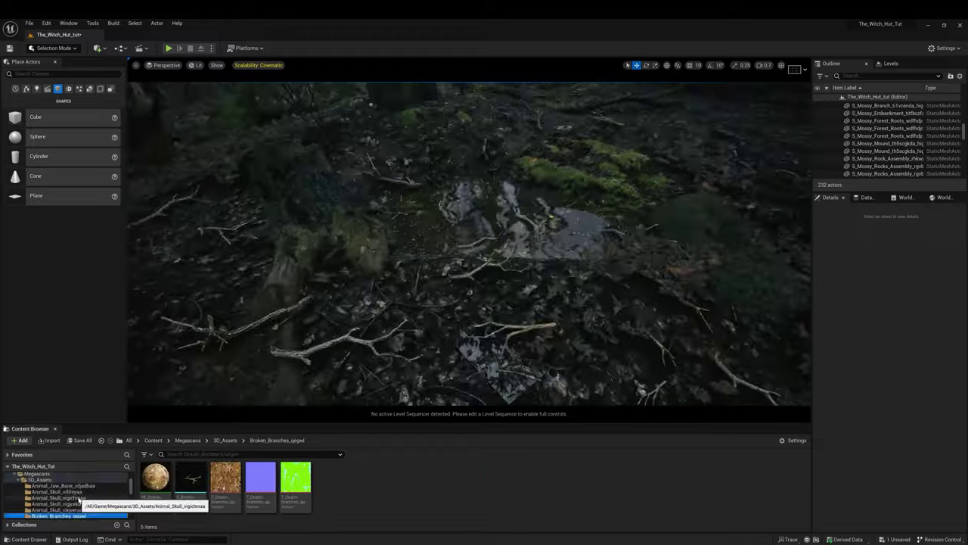
# Place a Mossy_Rock in the puddle and a Mossy_Rock_Assembly beside it, rotated about 4.58°.
pyautogui.scroll(-5, 79, 500)
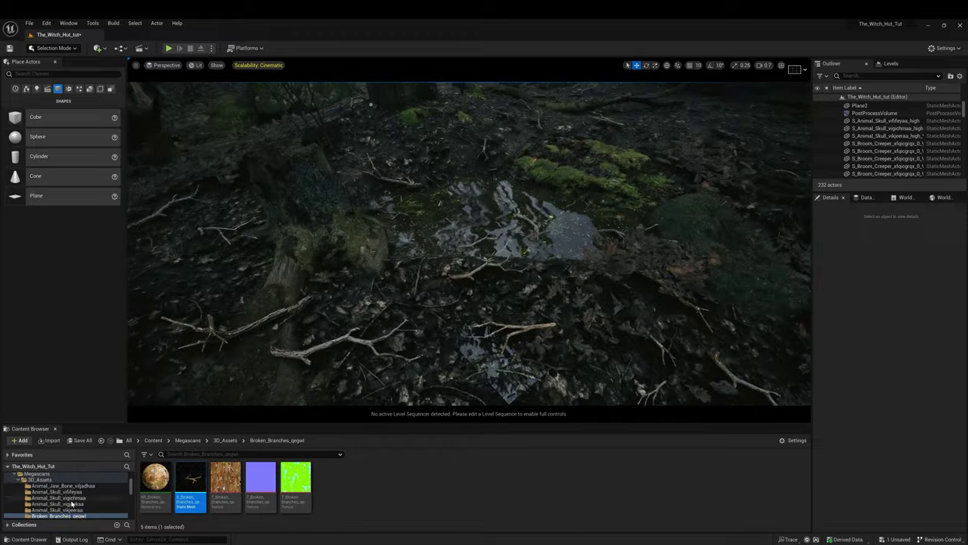
pyautogui.click(58, 497)
pyautogui.moveTo(189, 480); pyautogui.dragTo(485, 248)
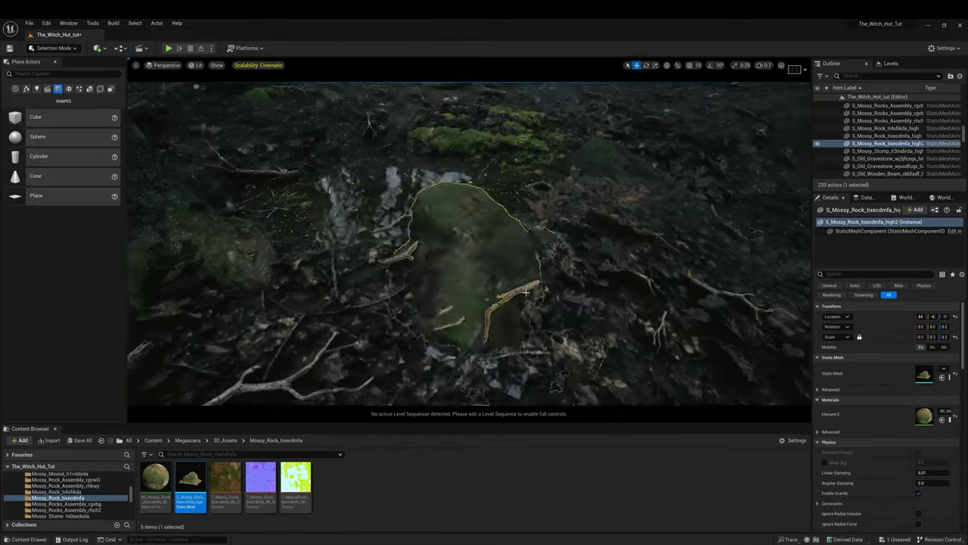
pyautogui.click(65, 486)
pyautogui.moveTo(190, 480); pyautogui.dragTo(473, 268)
pyautogui.moveTo(474, 268); pyautogui.dragTo(484, 227, button='right')
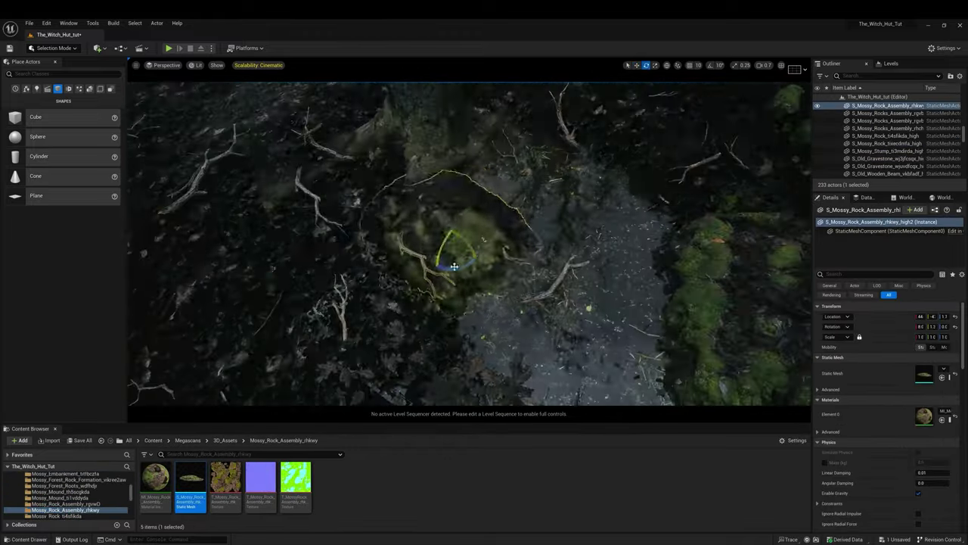
pyautogui.press('e')
pyautogui.moveTo(458, 176); pyautogui.dragTo(454, 225)
pyautogui.moveTo(458, 256)
pyautogui.mouseDown(button='right')
pyautogui.moveTo(577, 242)
pyautogui.moveTo(499, 195)
pyautogui.mouseUp(button='right')
pyautogui.press('w')
pyautogui.click(499, 196)
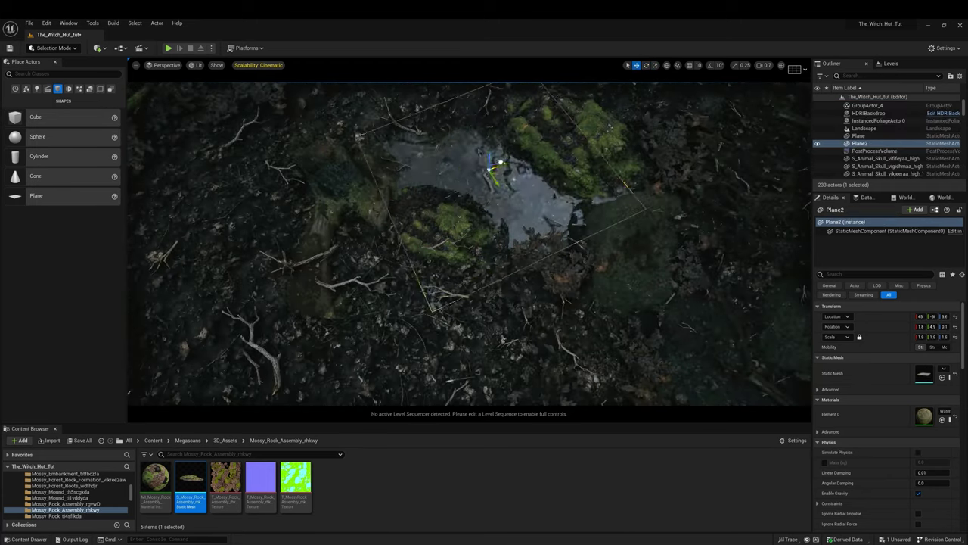
# Duplicate the old wooden log and move the copy into the hanging roots.
pyautogui.moveTo(137, 389)
pyautogui.mouseDown(button='right')
pyautogui.moveTo(137, 303)
pyautogui.moveTo(467, 218)
pyautogui.mouseUp(button='right')
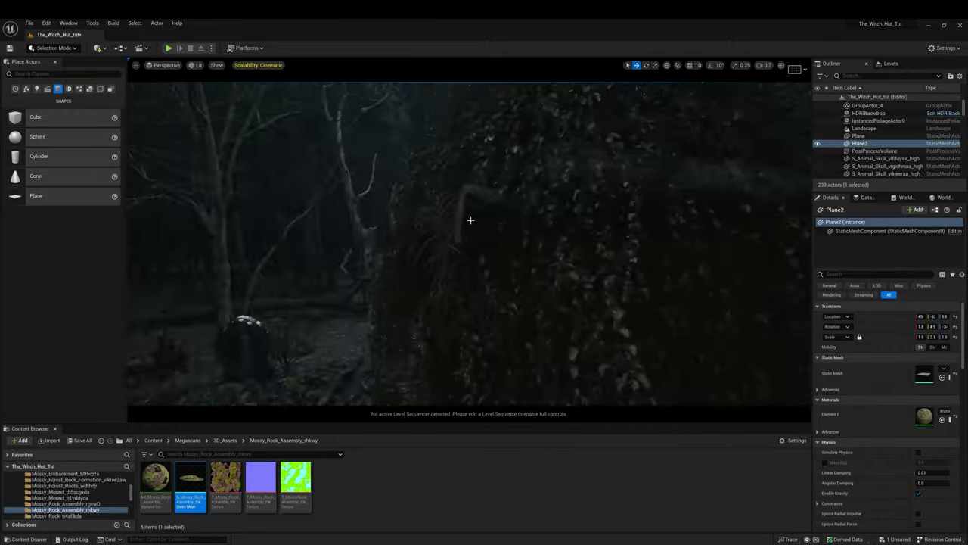
pyautogui.scroll(-3, 68, 492)
pyautogui.click(62, 485)
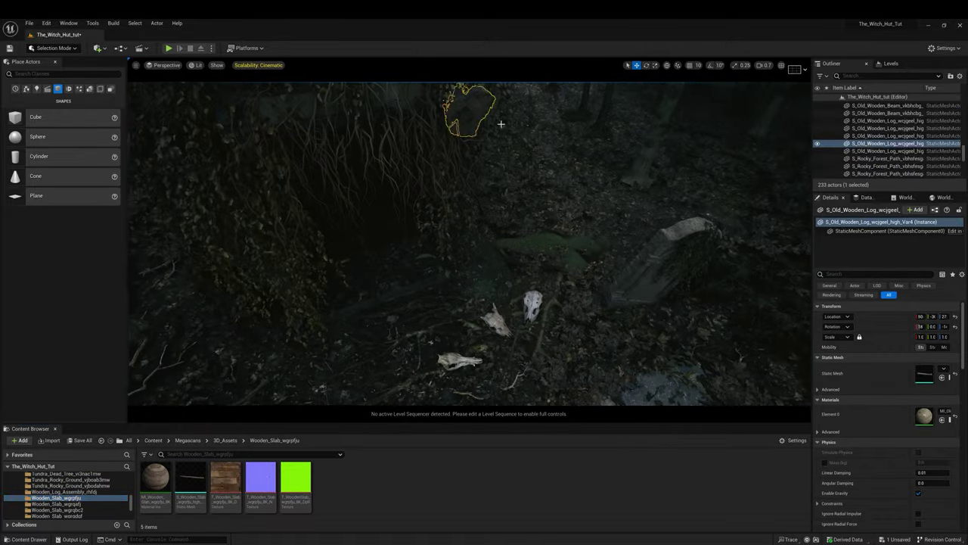
pyautogui.hotkey('ctrl', 'v')
pyautogui.moveTo(488, 240)
pyautogui.mouseDown(button='right')
pyautogui.moveTo(552, 140)
pyautogui.moveTo(149, 447)
pyautogui.mouseUp(button='right')
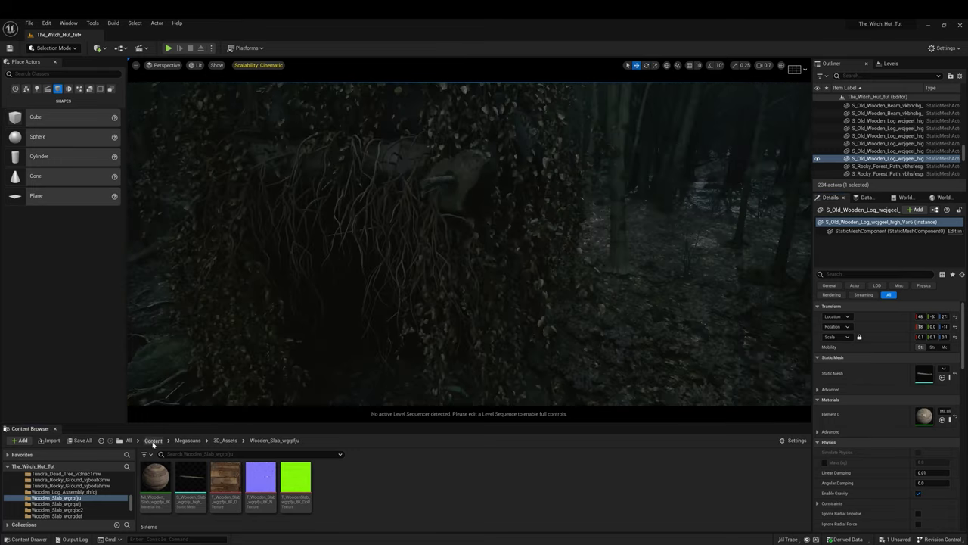
pyautogui.click(152, 441)
pyautogui.scroll(5, 81, 492)
pyautogui.click(39, 494)
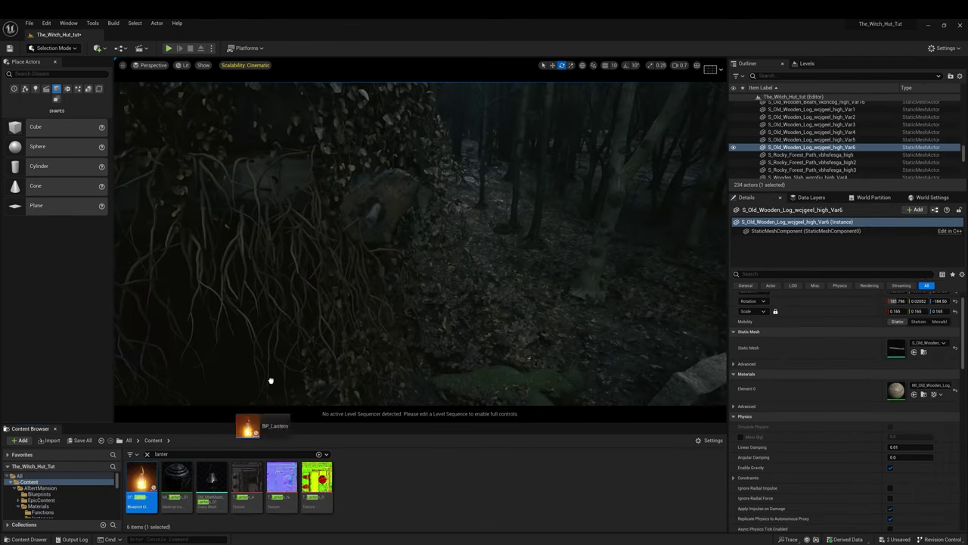
# Place a BP_Lantern by the gravestones and select its candle light.
pyautogui.moveTo(270, 380); pyautogui.dragTo(368, 317)
pyautogui.press('f')
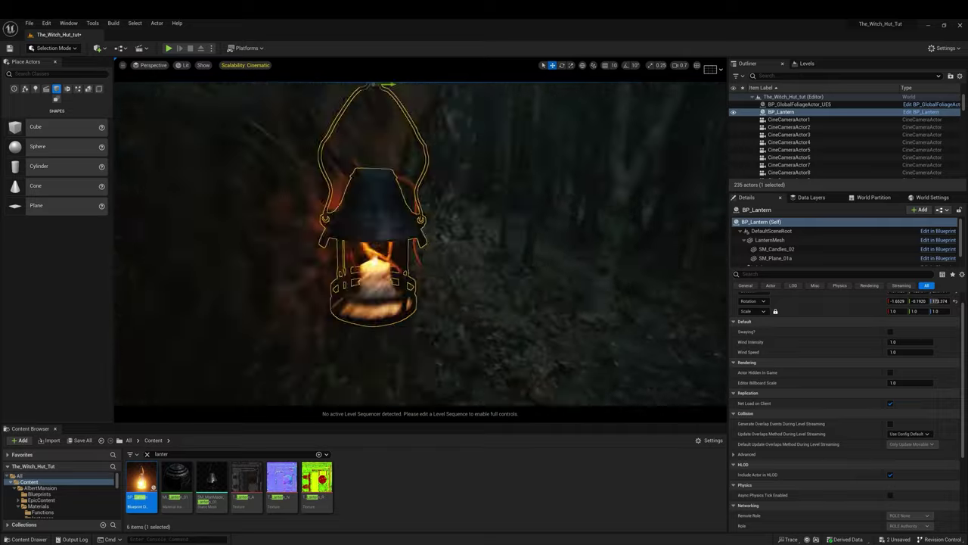
pyautogui.click(769, 261)
pyautogui.scroll(-10, 839, 426)
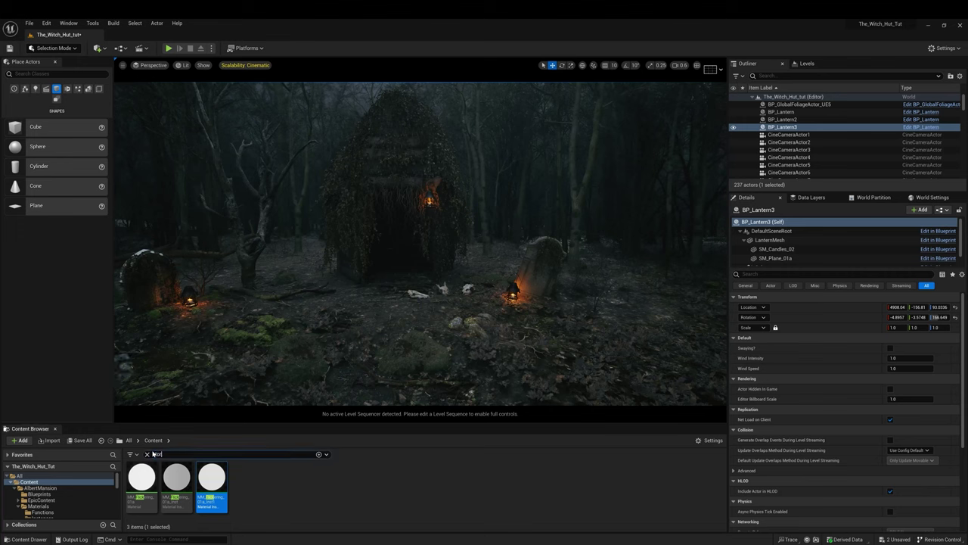
# Search for 'torch' and place BP_Torch_01ab near the hut.
pyautogui.write('torch')
pyautogui.moveTo(141, 478); pyautogui.dragTo(525, 292)
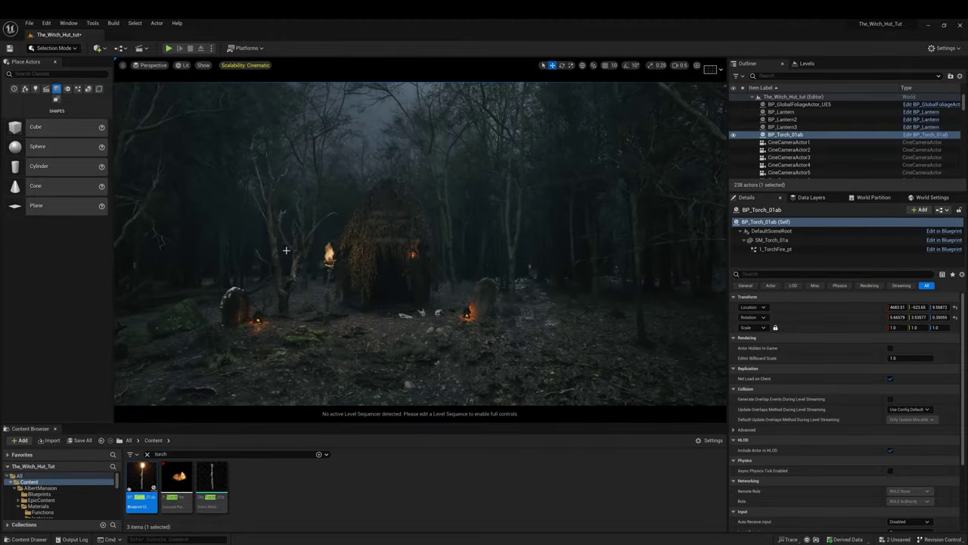
pyautogui.write('camer')
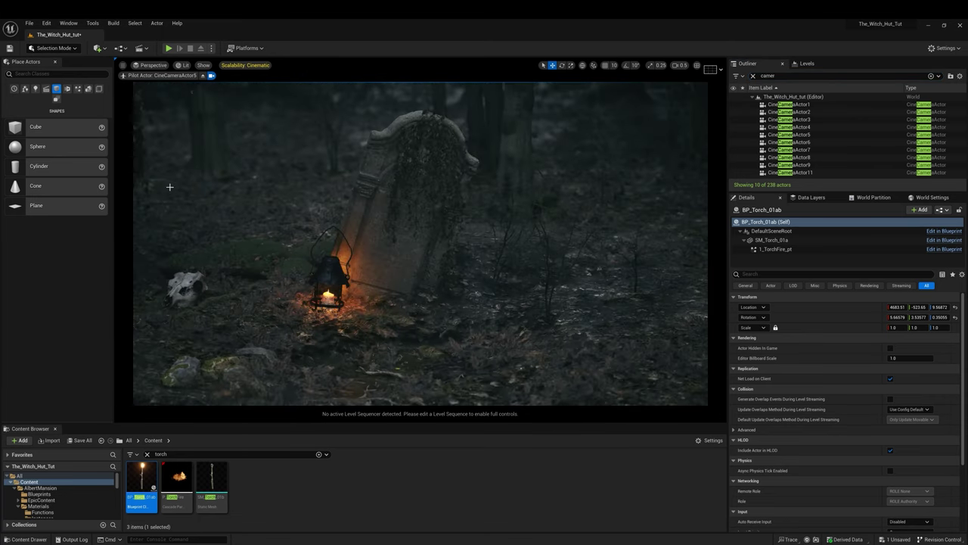
# Pilot the next cine camera, widen CineCameraActor9's focal length to about 22.81, then eject.
pyautogui.click(163, 191)
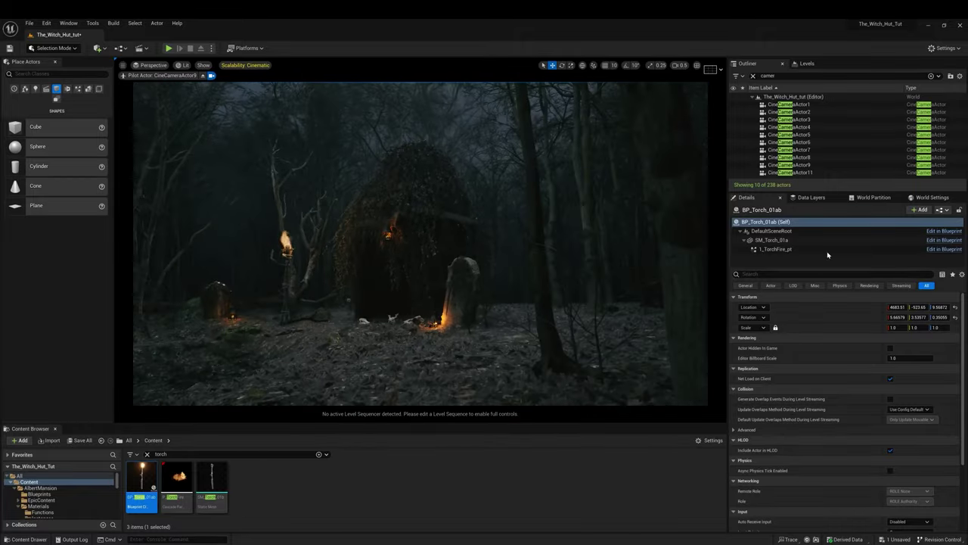
pyautogui.click(789, 165)
pyautogui.click(908, 432)
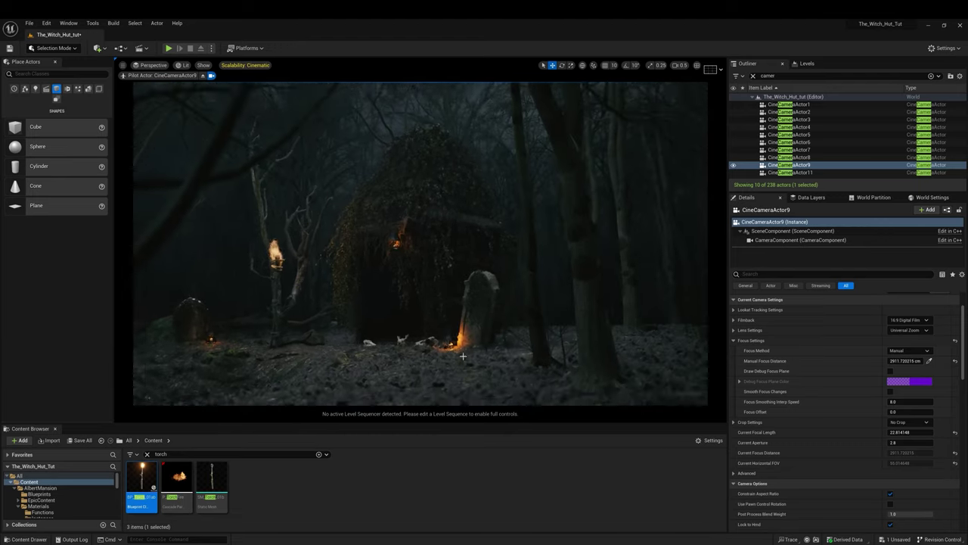
pyautogui.click(140, 298)
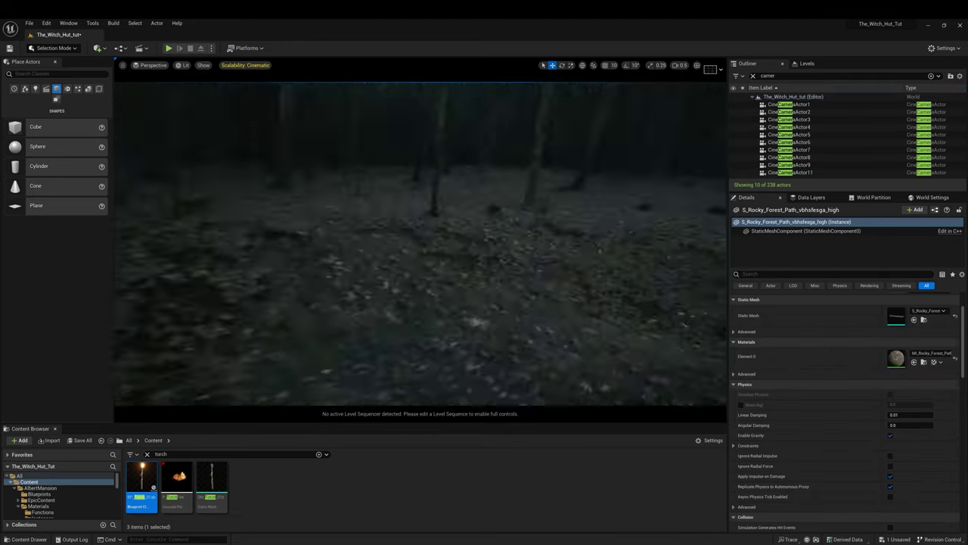
# Switch between landscape and selection modes while turning the view across the forest to the hut.
pyautogui.hotkey('shift', '2')
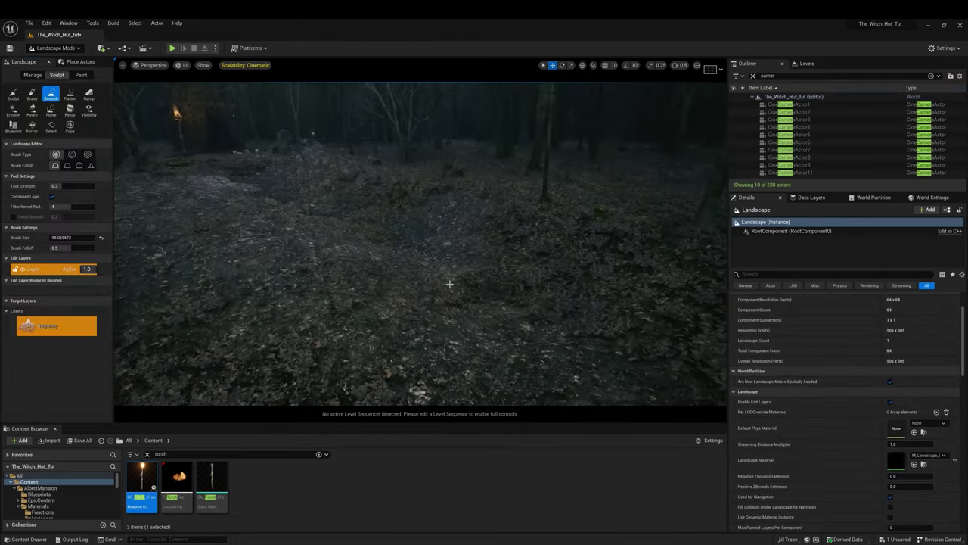
pyautogui.moveTo(284, 287); pyautogui.dragTo(468, 225, button='right')
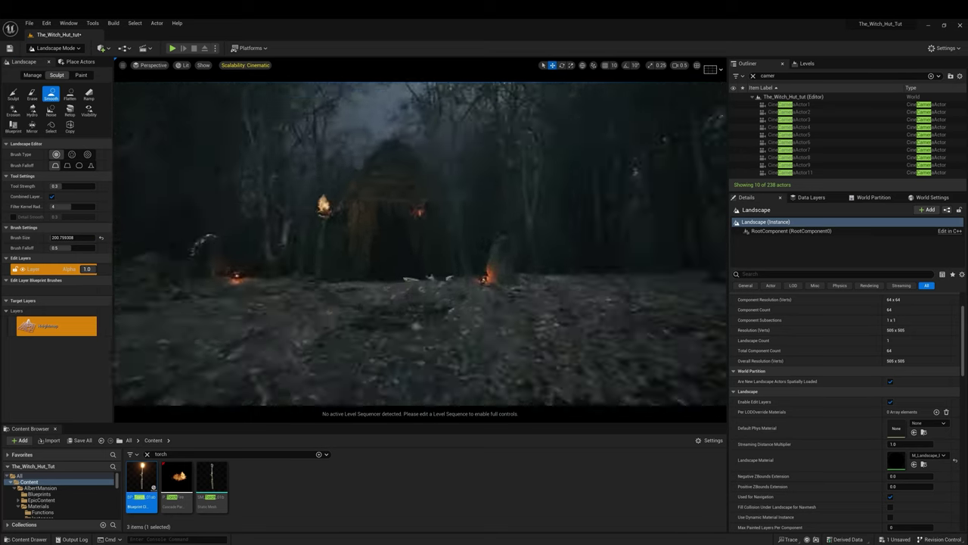
pyautogui.hotkey('shift', '1')
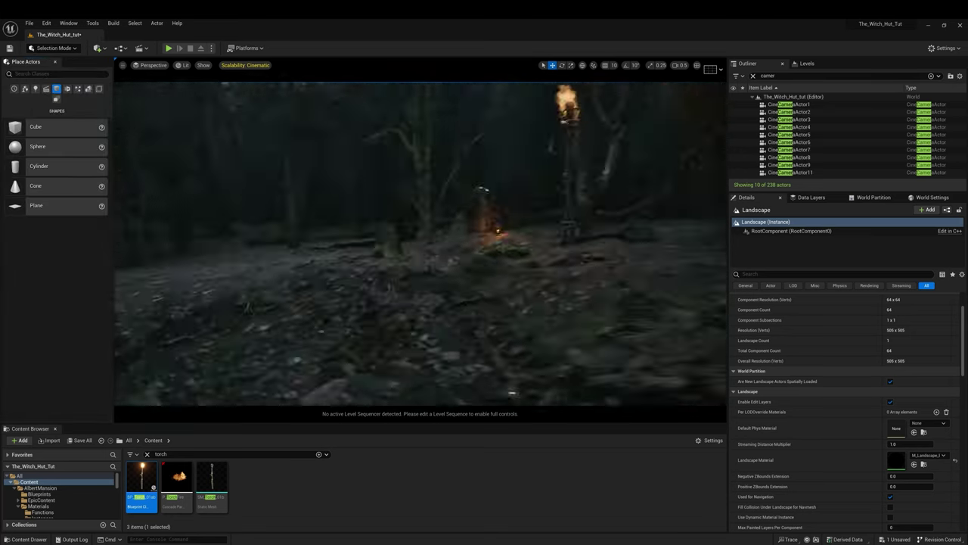
pyautogui.hotkey('shift', '2')
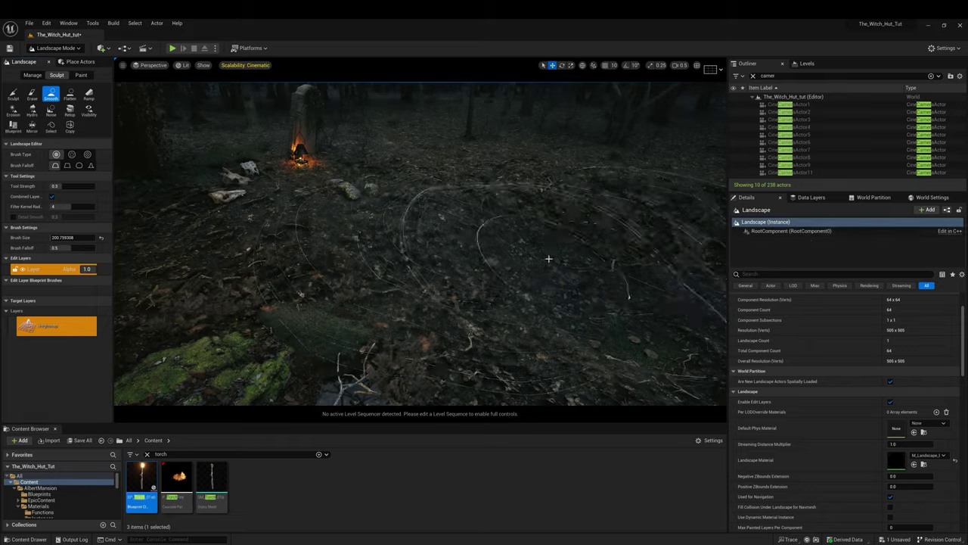
pyautogui.hotkey('shift', '1')
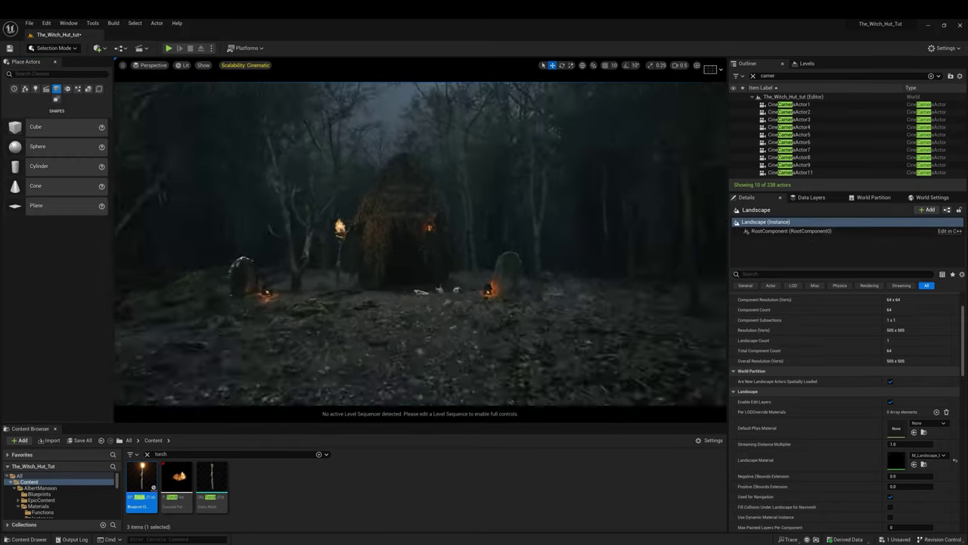
pyautogui.scroll(-1, 882, 370)
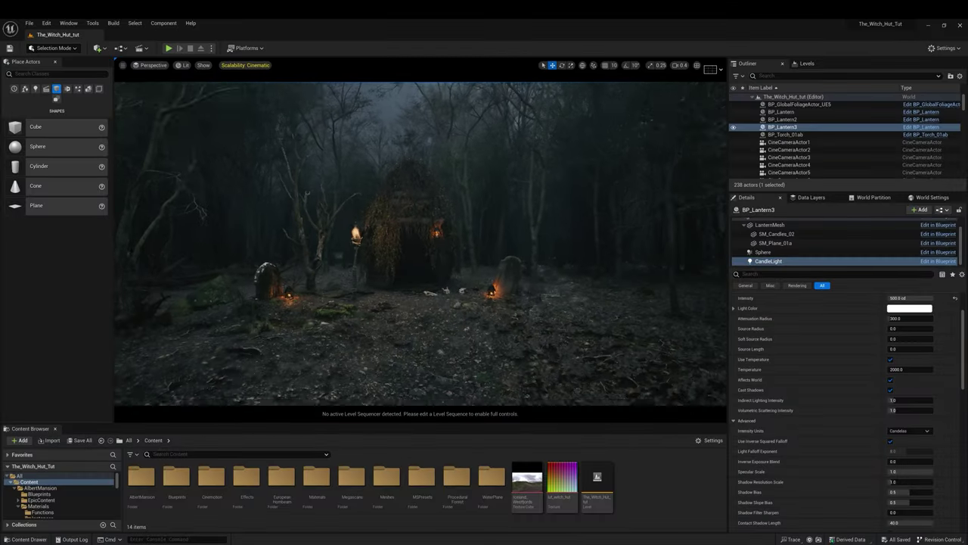
pyautogui.click(139, 48)
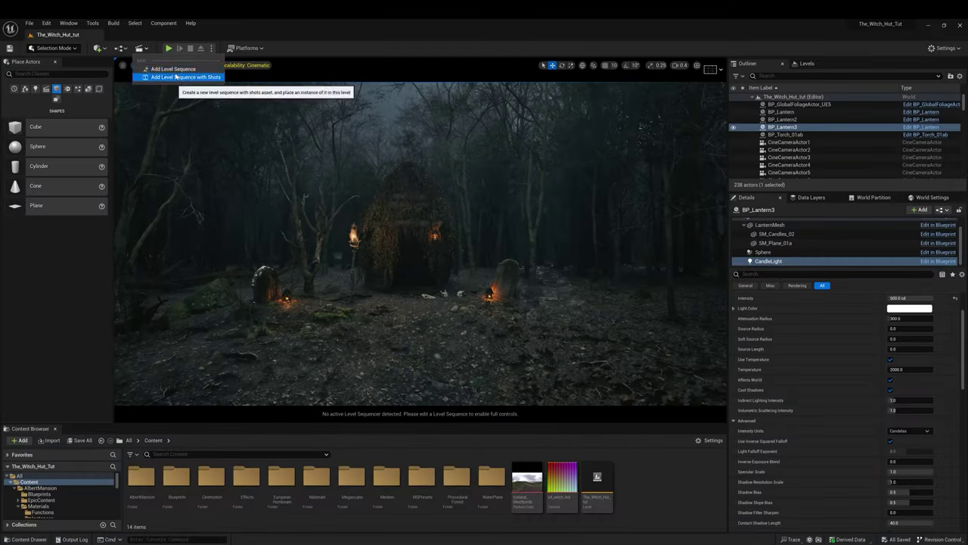
# Create a level sequence saved as 'hut' and add CineCameraActor8 to it.
pyautogui.click(174, 67)
pyautogui.write('hut')
pyautogui.press('Return')
pyautogui.click(77, 440)
# Add a template sequence sub-track to the camera and trim its section before the playhead.
pyautogui.click(202, 498)
pyautogui.moveTo(208, 429)
pyautogui.click(331, 464)
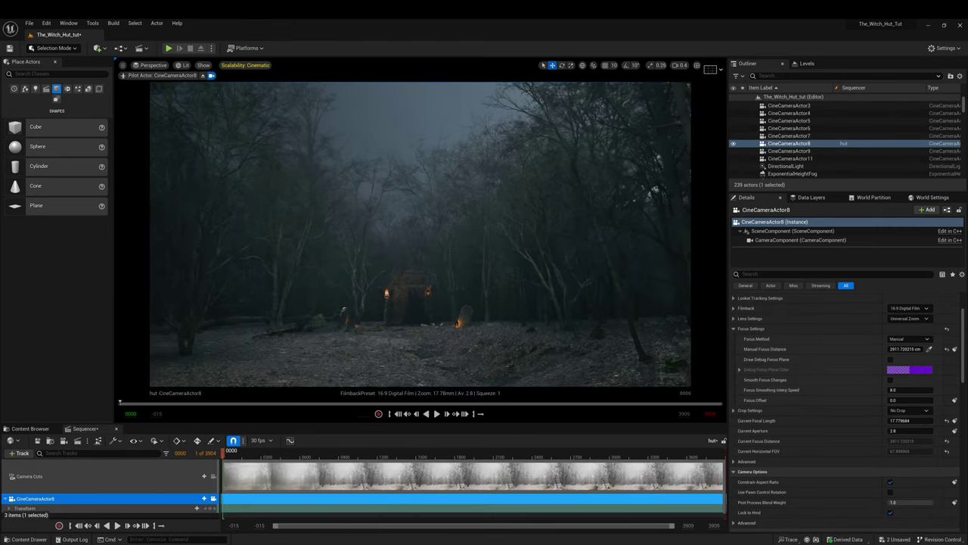
pyautogui.rightClick(272, 499)
pyautogui.click(278, 465)
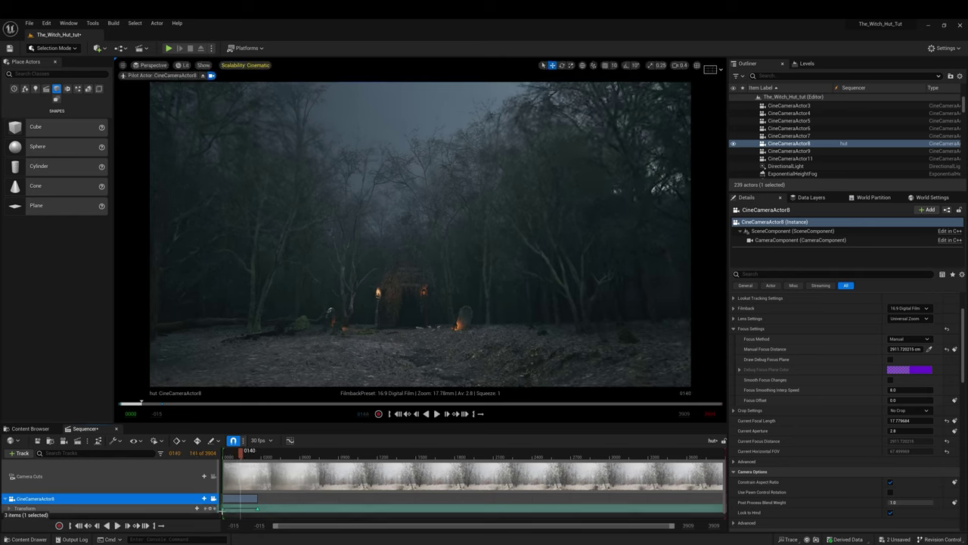
# Give CineCameraActor8 the BreathingA_Smooth0 template animation, inspect it, and preview the shot.
pyautogui.click(202, 498)
pyautogui.click(373, 495)
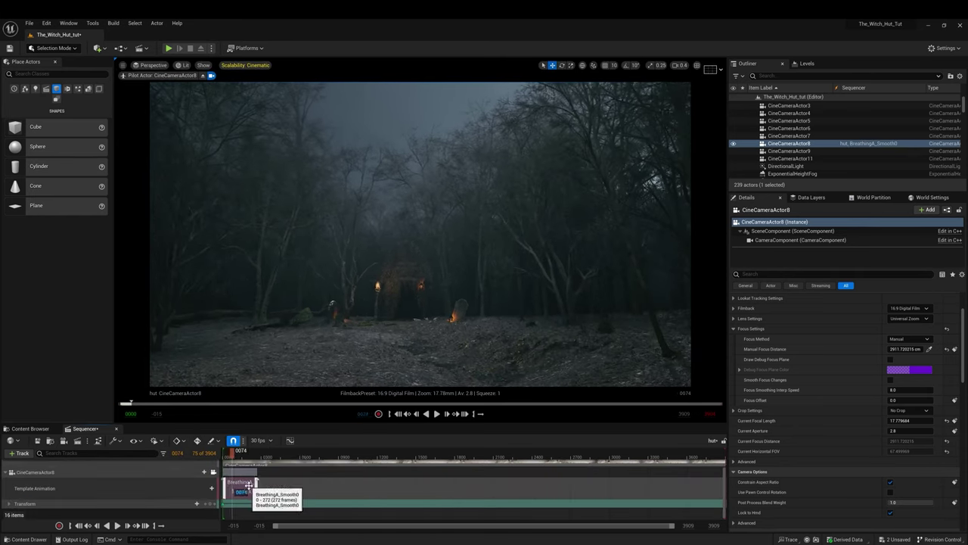
pyautogui.doubleClick(242, 466)
pyautogui.click(653, 440)
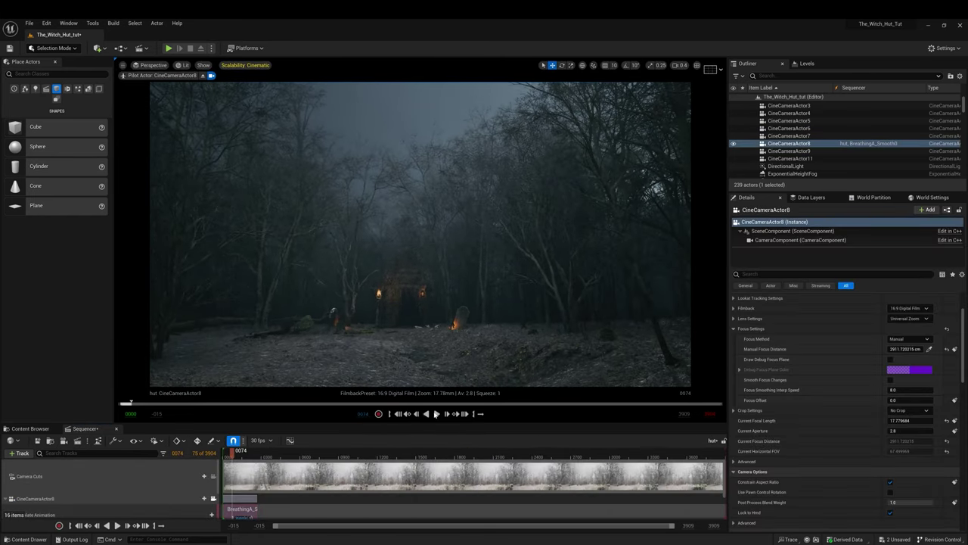
pyautogui.click(437, 414)
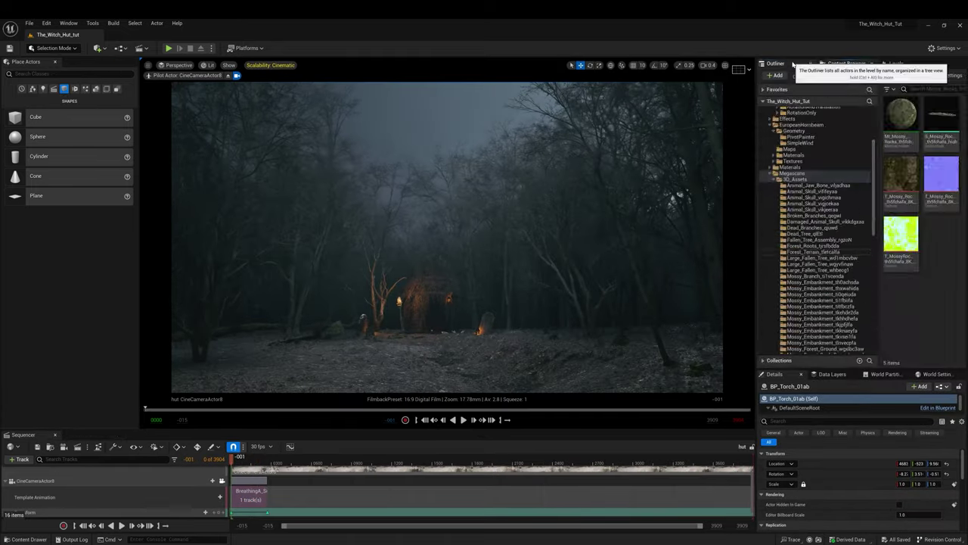
# Set the HDRIBackdrop skylight intensity to 700.
pyautogui.click(792, 408)
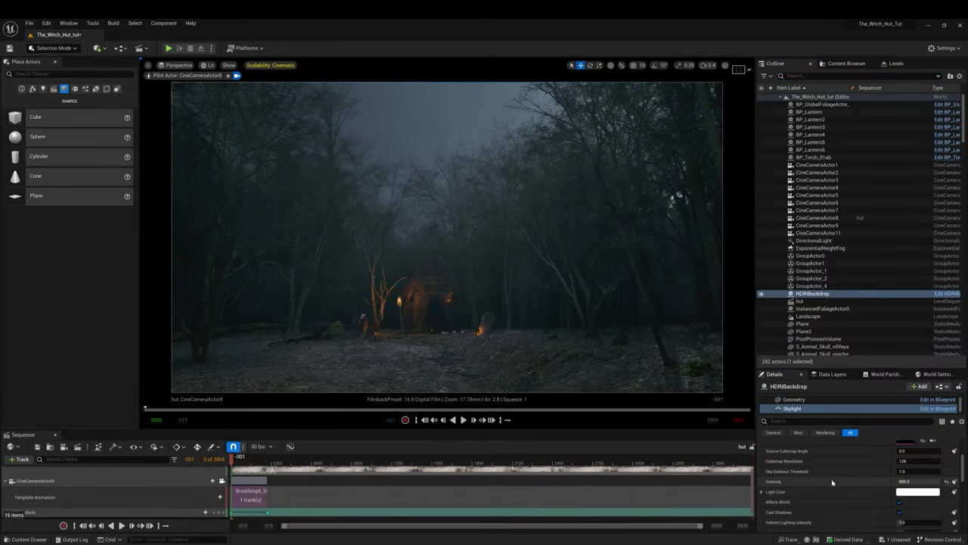
pyautogui.scroll(-1, 830, 486)
pyautogui.doubleClick(915, 494)
pyautogui.write('200')
pyautogui.press('Return')
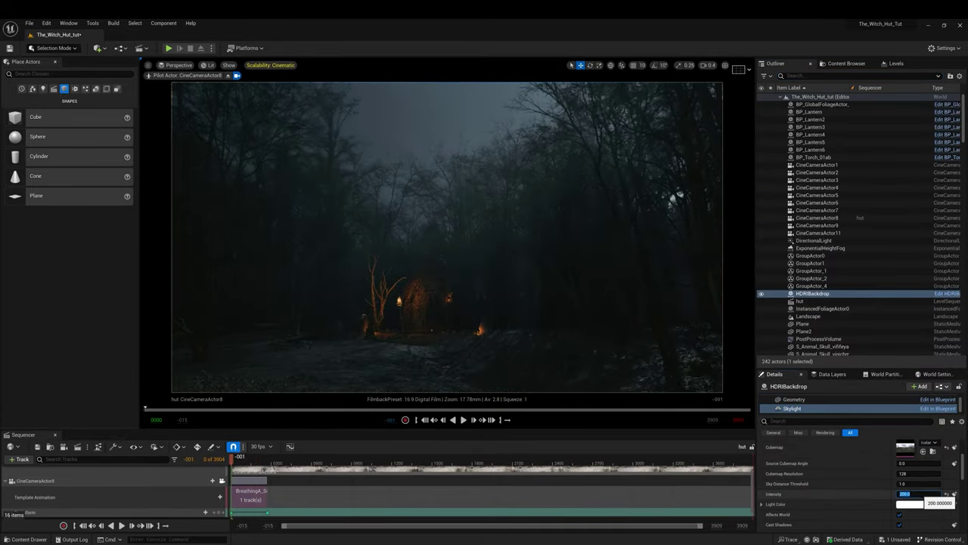
pyautogui.moveTo(919, 494); pyautogui.dragTo(932, 494)
pyautogui.write('700')
# Open the mossy branch assets and select the mossy embankment, locating its asset in the browser.
pyautogui.click(463, 419)
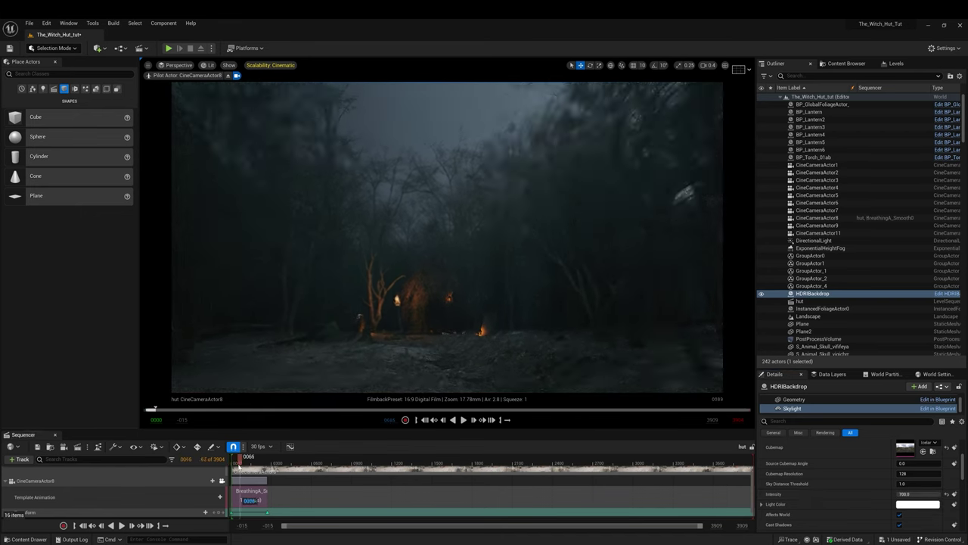
pyautogui.hotkey('ctrl', 'space')
pyautogui.scroll(-1, 810, 247)
pyautogui.click(813, 252)
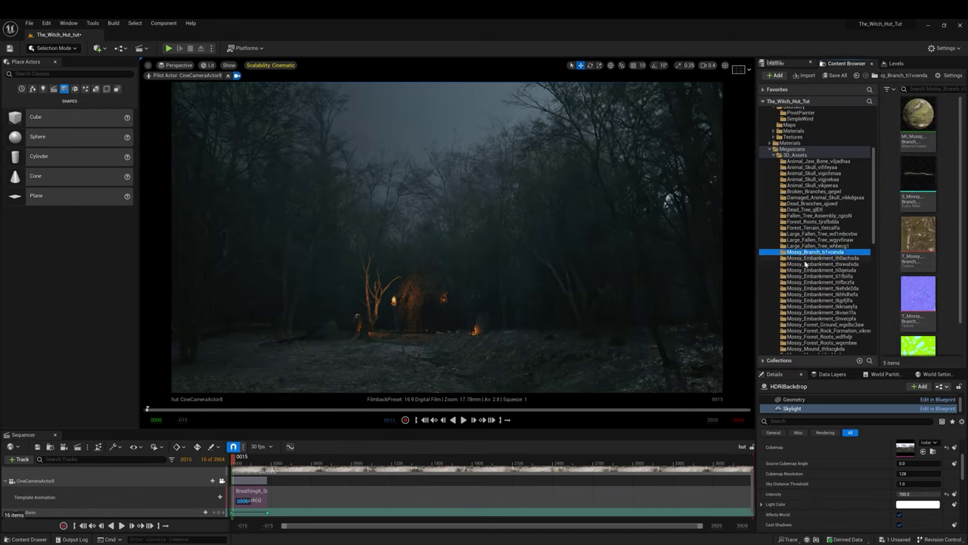
pyautogui.click(255, 368)
pyautogui.hotkey('ctrl', 'b')
pyautogui.press('f')
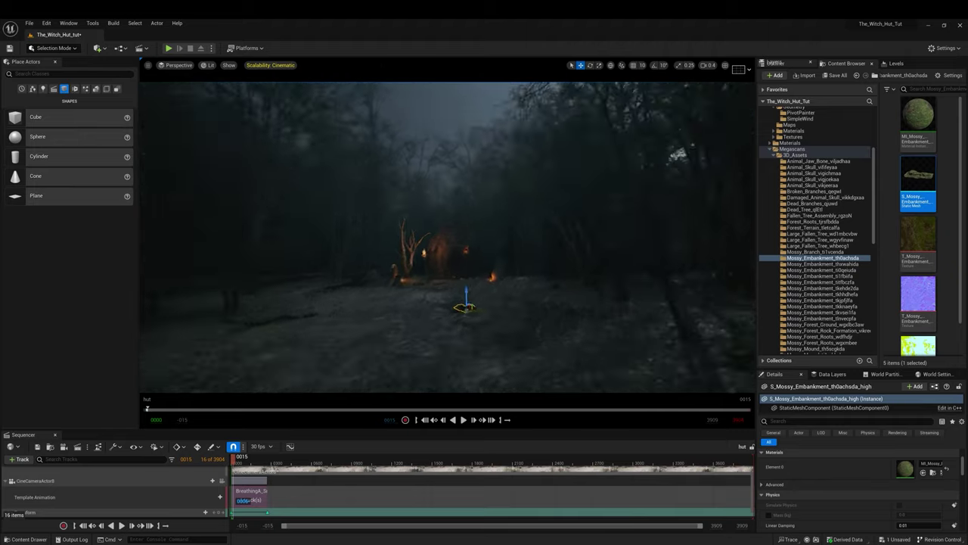
# Filter the outliner for 'hdr' to select HDRIBackdrop, then undo back to the embankment selection.
pyautogui.click(775, 63)
pyautogui.click(824, 76)
pyautogui.write('hdr')
pyautogui.click(814, 104)
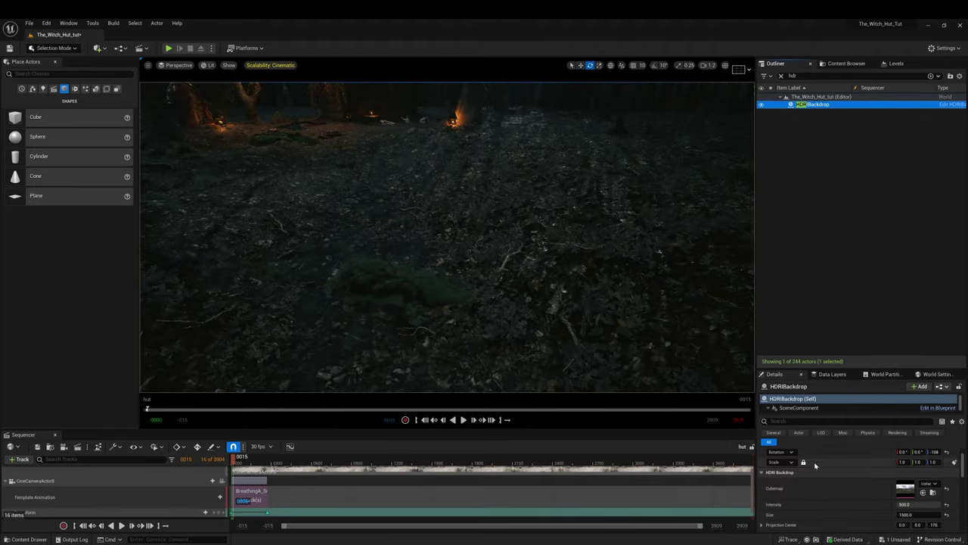
pyautogui.click(792, 359)
pyautogui.hotkey('ctrl', 'z')
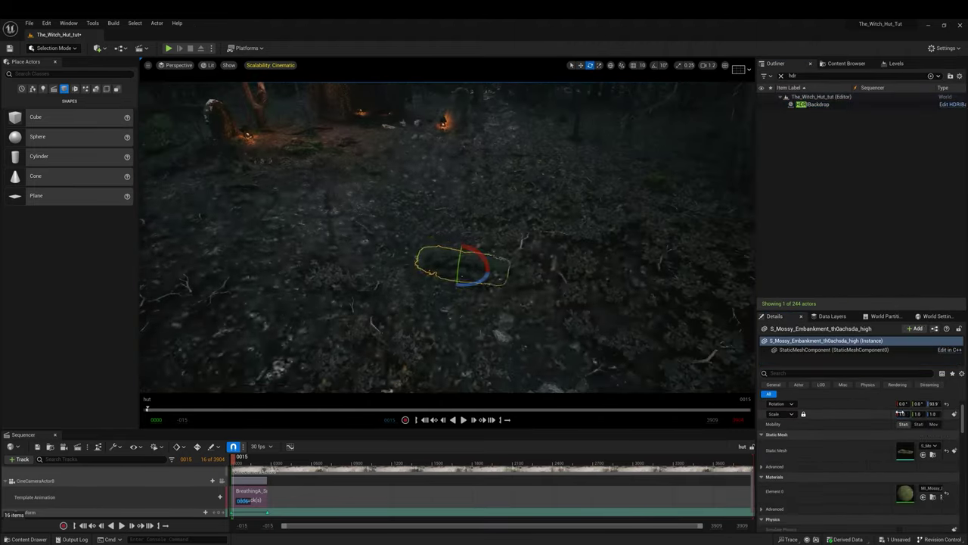
# Rotate the selected mossy embankment to a new angle.
pyautogui.keyDown('alt'); pyautogui.moveTo(569, 271); pyautogui.dragTo(548, 213); pyautogui.keyUp('alt')
pyautogui.press('e')
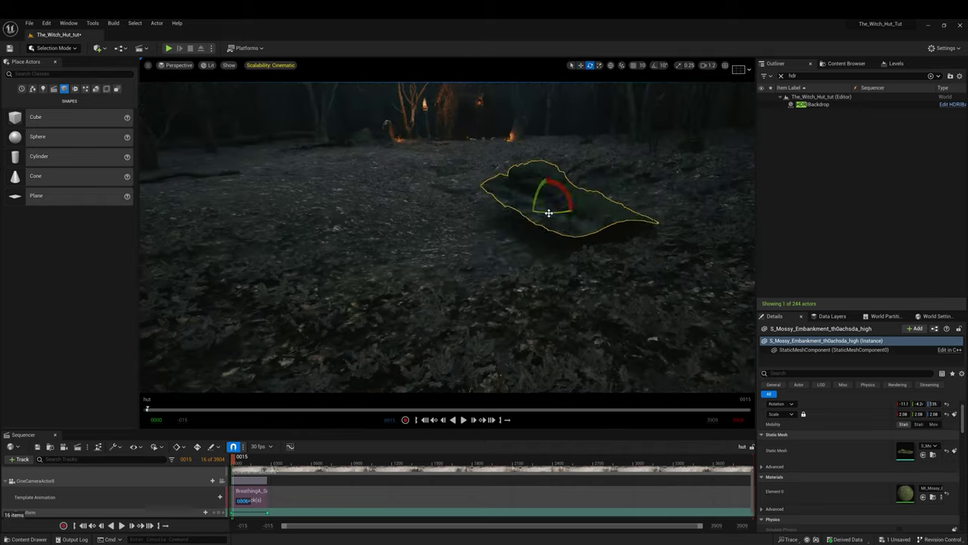
pyautogui.press('f')
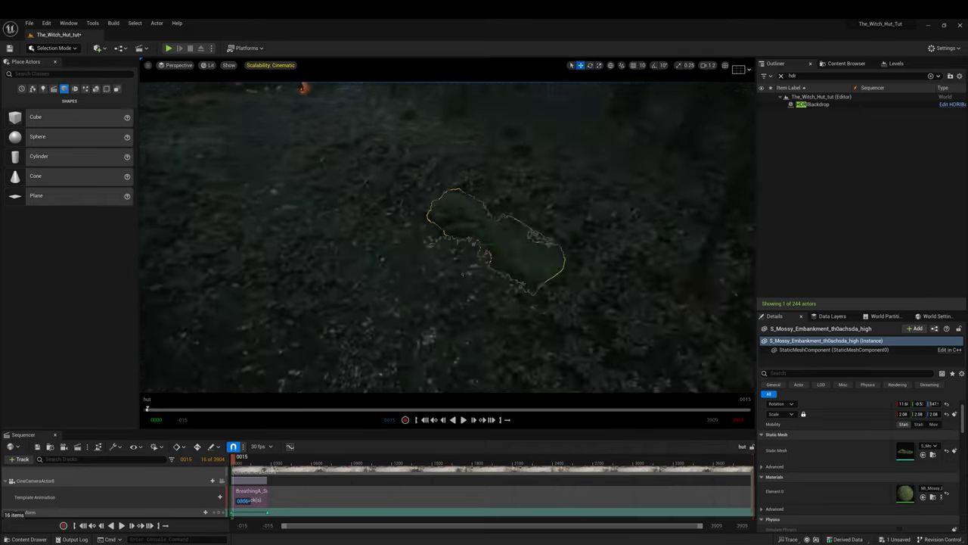
pyautogui.press('w')
# Select another mossy embankment, frame it, and rotate it about 34 degrees.
pyautogui.hotkey('ctrl', 'z')
pyautogui.press('f')
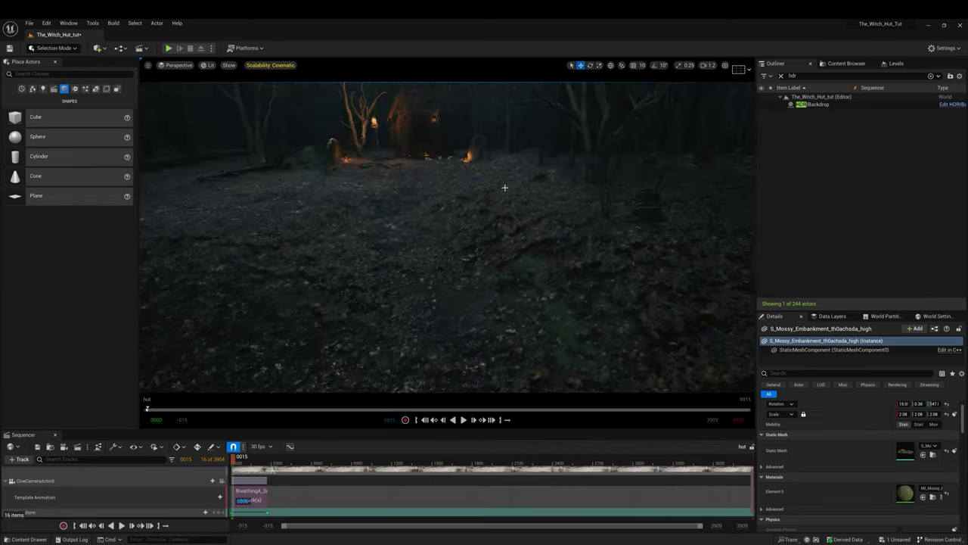
pyautogui.hotkey('ctrl', 'b')
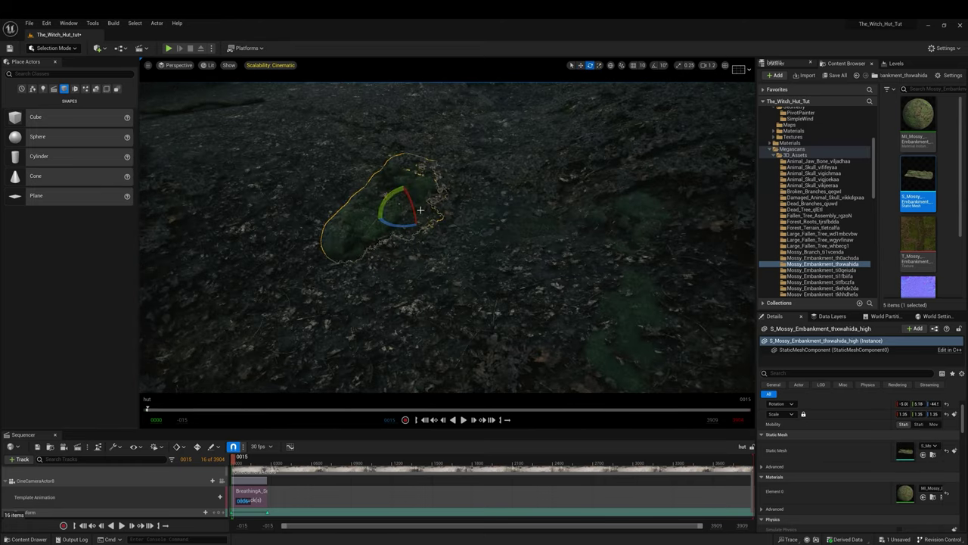
pyautogui.moveTo(446, 234); pyautogui.dragTo(446, 272, button='right')
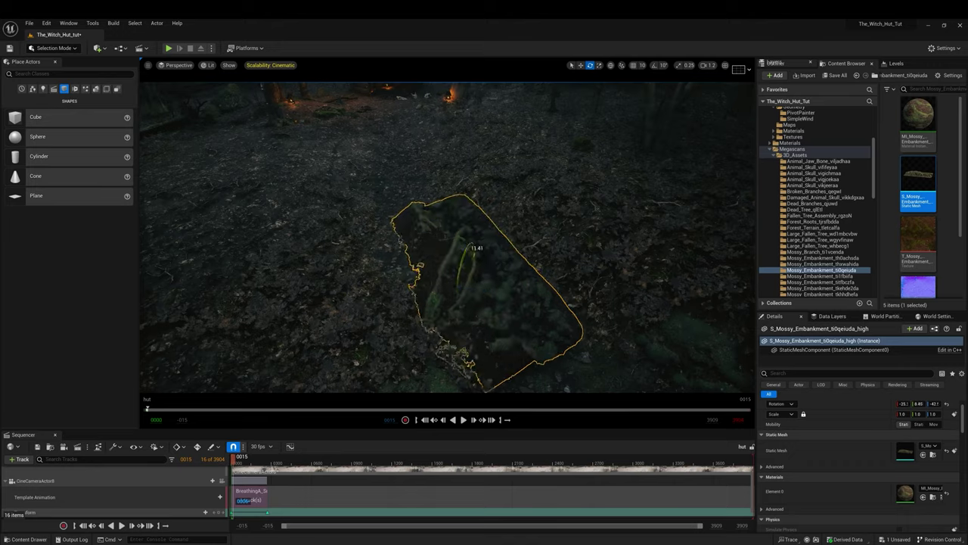
pyautogui.moveTo(454, 235); pyautogui.dragTo(424, 227, button='right')
pyautogui.moveTo(484, 181); pyautogui.dragTo(446, 189)
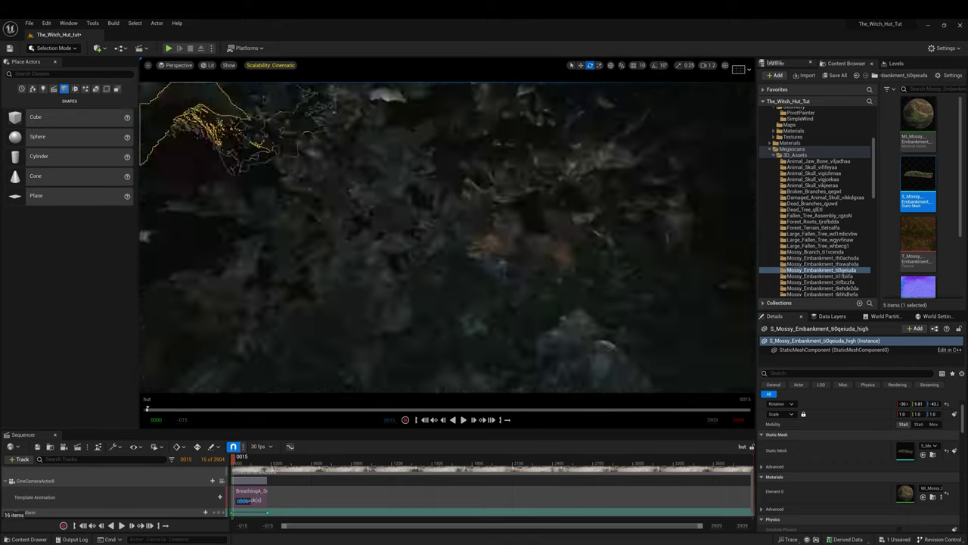
pyautogui.moveTo(450, 206); pyautogui.dragTo(458, 206, button='right')
pyautogui.press('w')
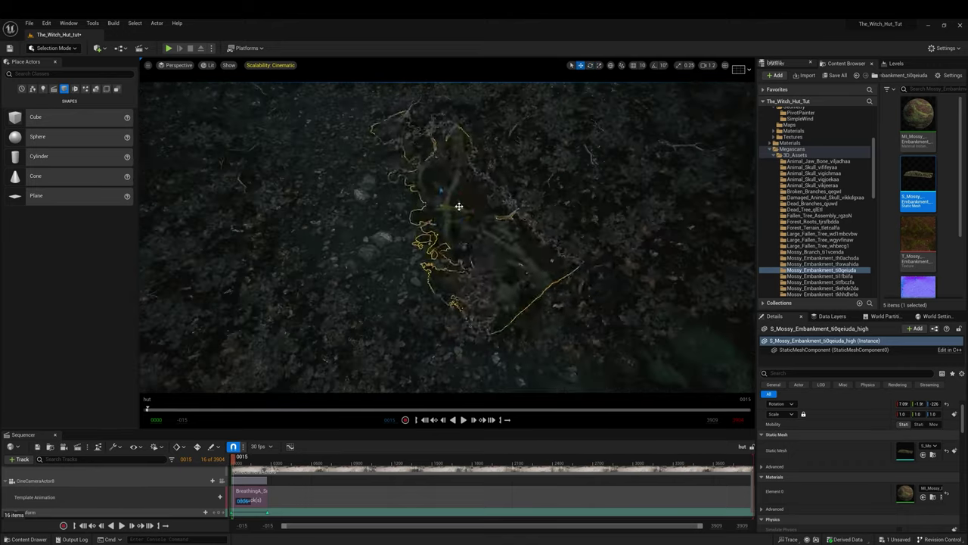
pyautogui.moveTo(482, 236); pyautogui.dragTo(204, 174, button='right')
pyautogui.hotkey('shift', '2')
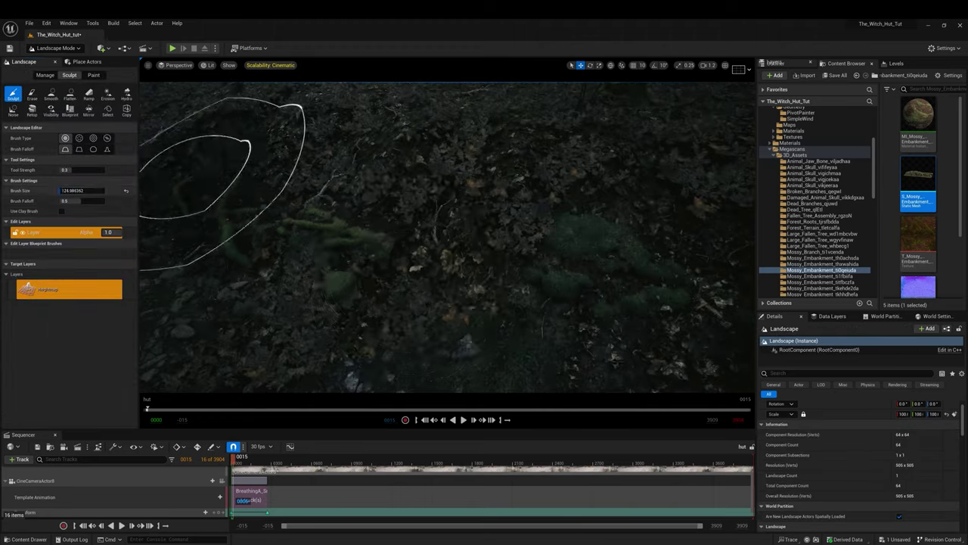
# Smooth the landscape ground with the smoothing tool.
pyautogui.moveTo(392, 221)
pyautogui.mouseDown(button='right')
pyautogui.moveTo(471, 212)
pyautogui.moveTo(147, 224)
pyautogui.mouseUp(button='right')
pyautogui.click(51, 94)
pyautogui.moveTo(484, 224); pyautogui.dragTo(65, 60, button='right')
# Place a mossy stump on the forest floor, then delete it.
pyautogui.hotkey('shift', '1')
pyautogui.scroll(-10, 813, 196)
pyautogui.click(814, 167)
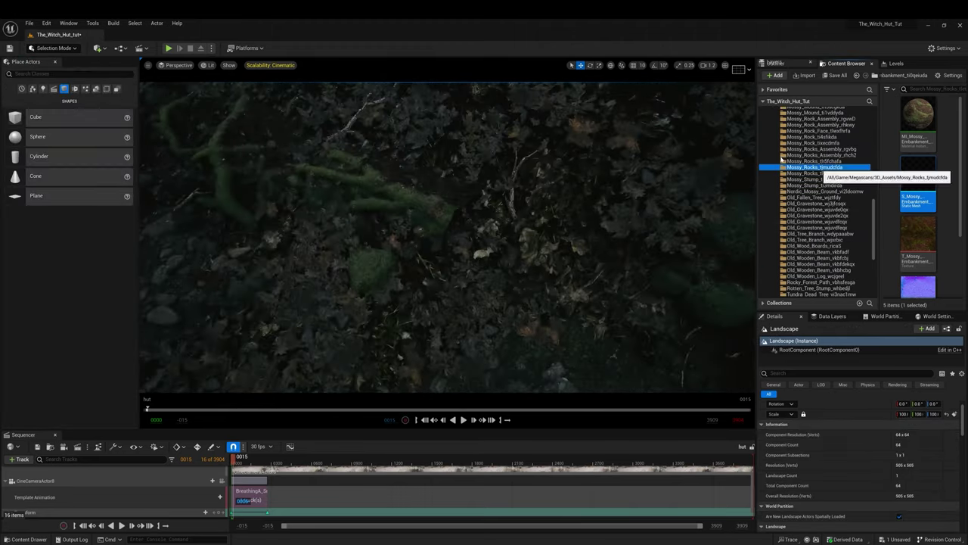
pyautogui.click(808, 179)
pyautogui.moveTo(917, 175); pyautogui.dragTo(478, 202)
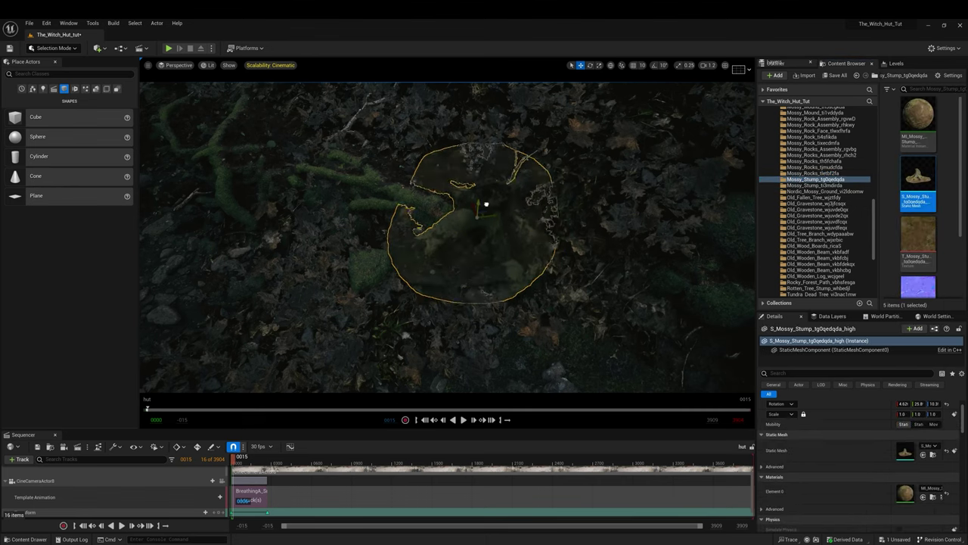
pyautogui.press('Delete')
# Place a mossy rock assembly from the Nordic mossy ground folder on the ground.
pyautogui.click(825, 192)
pyautogui.scroll(5, 823, 159)
pyautogui.scroll(3, 823, 151)
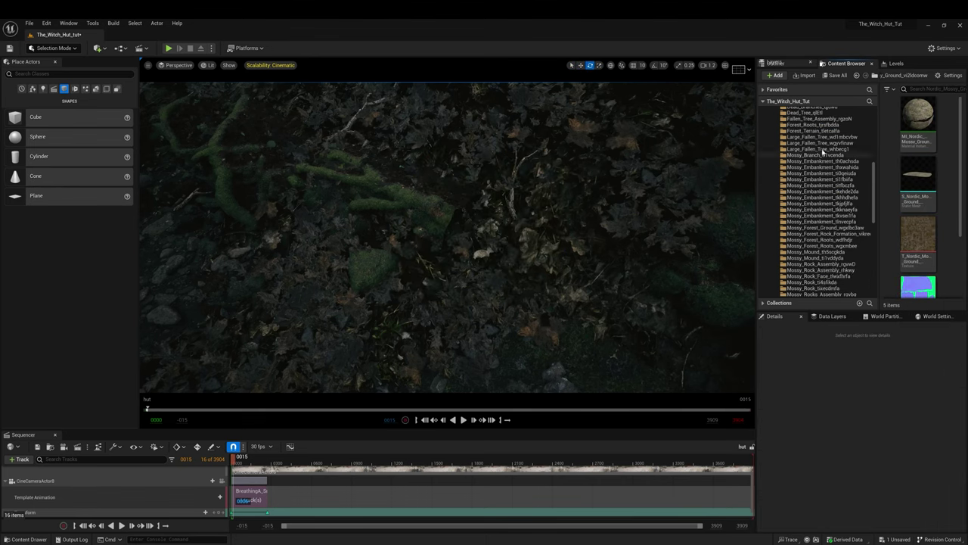
pyautogui.moveTo(917, 177); pyautogui.dragTo(491, 186)
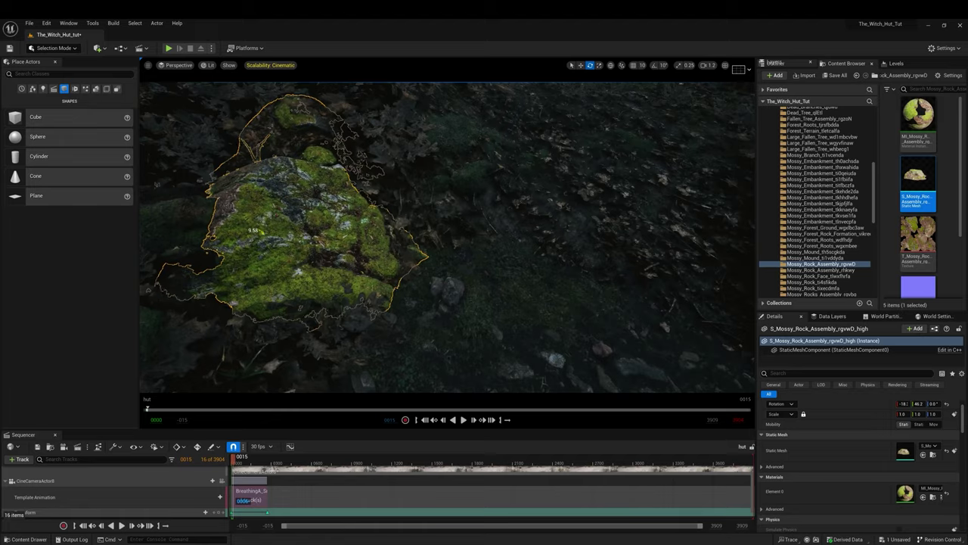
# Tint the mossy rock material instance's Albedo Tint to a brownish grey.
pyautogui.doubleClick(918, 114)
pyautogui.moveTo(730, 93); pyautogui.dragTo(857, 93)
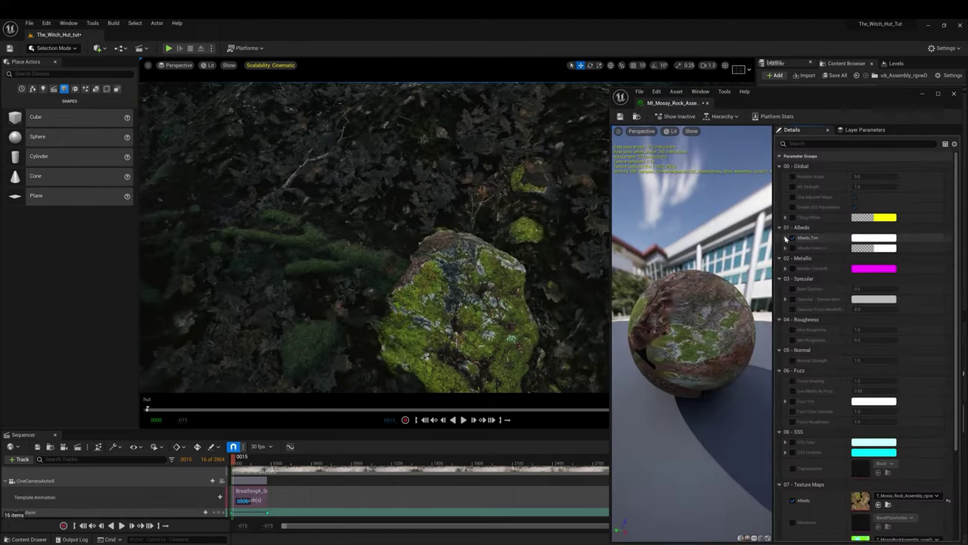
pyautogui.click(873, 237)
pyautogui.moveTo(816, 273); pyautogui.dragTo(816, 313)
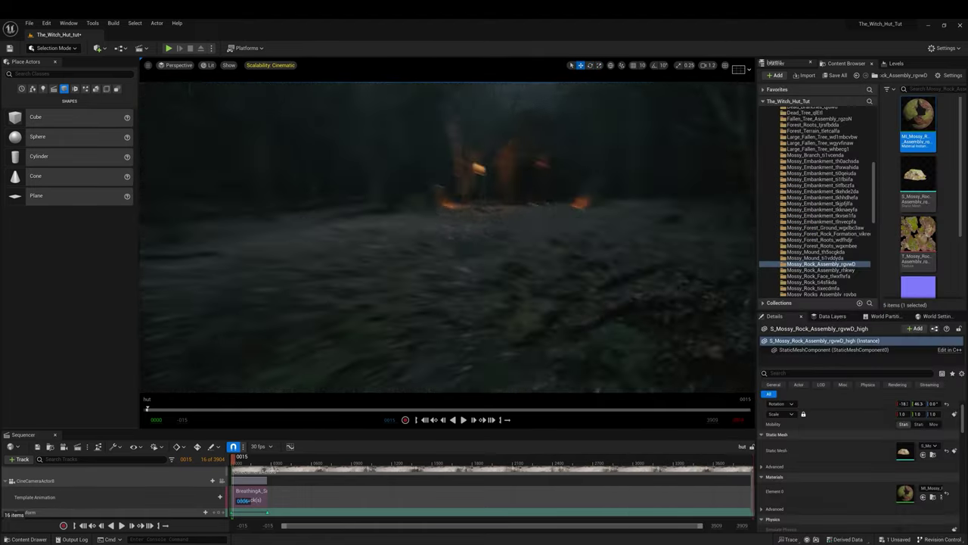
# Rotate a mossy embankment on the ground and fly the view back toward the hut.
pyautogui.press('e')
pyautogui.moveTo(449, 232); pyautogui.dragTo(451, 206)
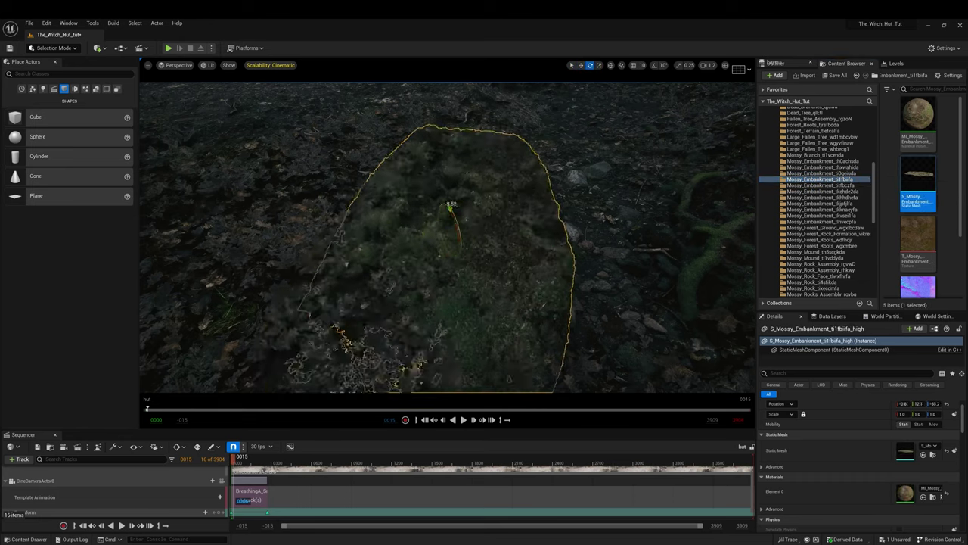
pyautogui.press('w')
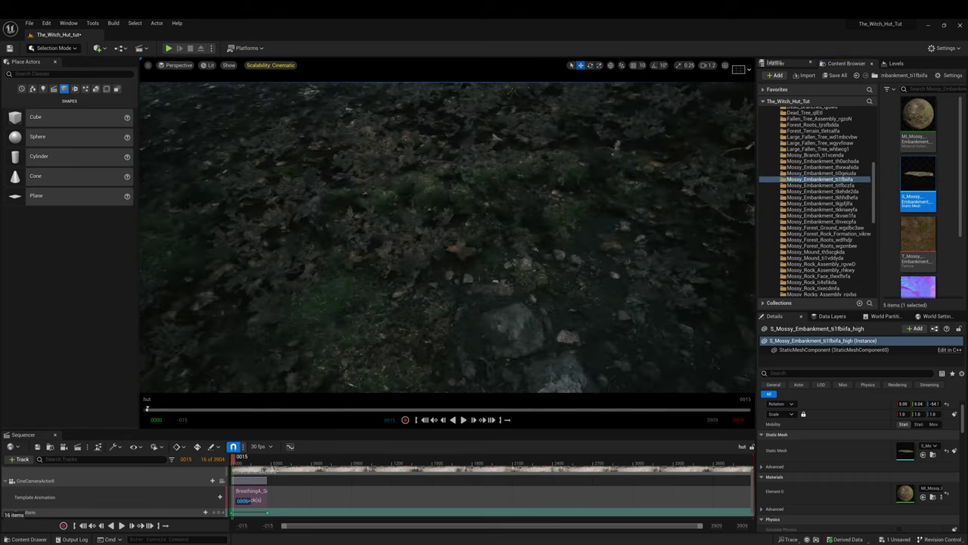
pyautogui.scroll(-5, 855, 152)
pyautogui.click(813, 258)
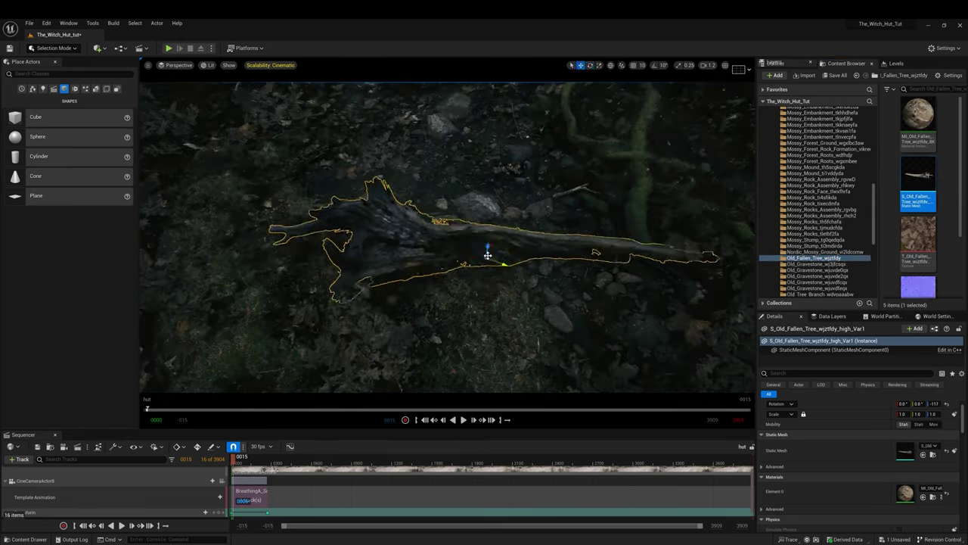
pyautogui.moveTo(470, 297); pyautogui.dragTo(471, 298, button='right')
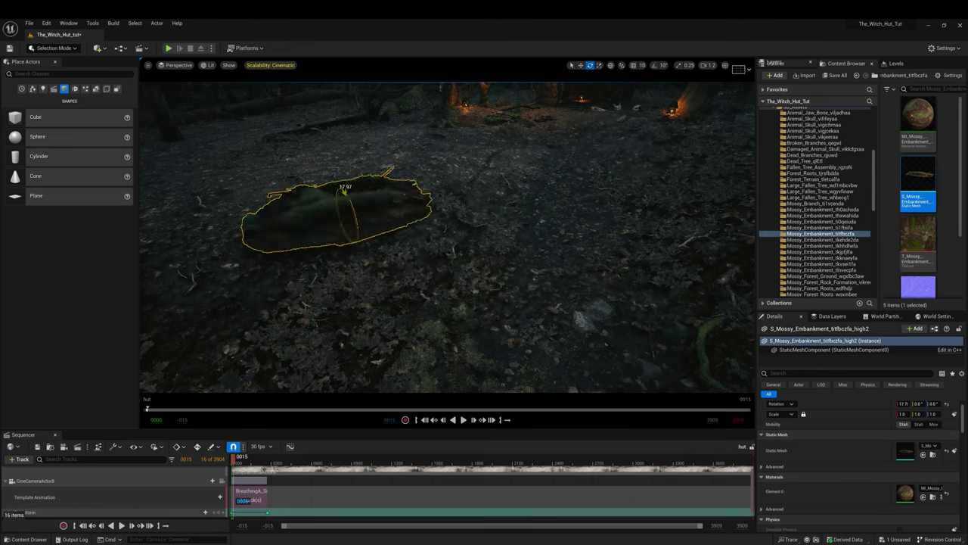
pyautogui.moveTo(344, 192); pyautogui.dragTo(345, 191, button='right')
# Place another mossy embankment, tilt it to sit naturally, and add a mossy branch.
pyautogui.click(823, 240)
pyautogui.moveTo(918, 178); pyautogui.dragTo(490, 220)
pyautogui.press('e')
pyautogui.moveTo(489, 212)
pyautogui.mouseDown(button='right')
pyautogui.moveTo(470, 279)
pyautogui.moveTo(429, 267)
pyautogui.mouseUp(button='right')
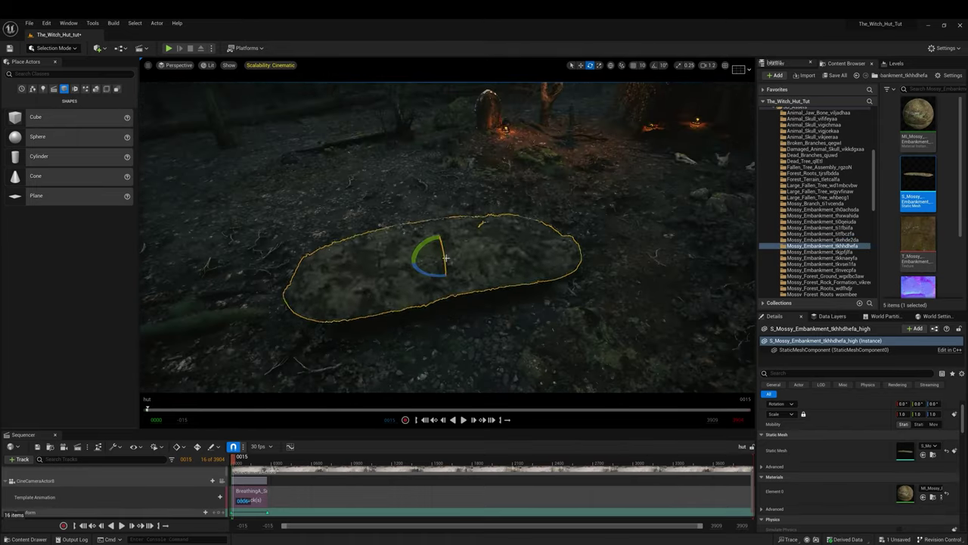
pyautogui.moveTo(446, 258); pyautogui.dragTo(421, 214)
pyautogui.press('w')
pyautogui.moveTo(442, 227); pyautogui.dragTo(447, 236, button='right')
pyautogui.press('e')
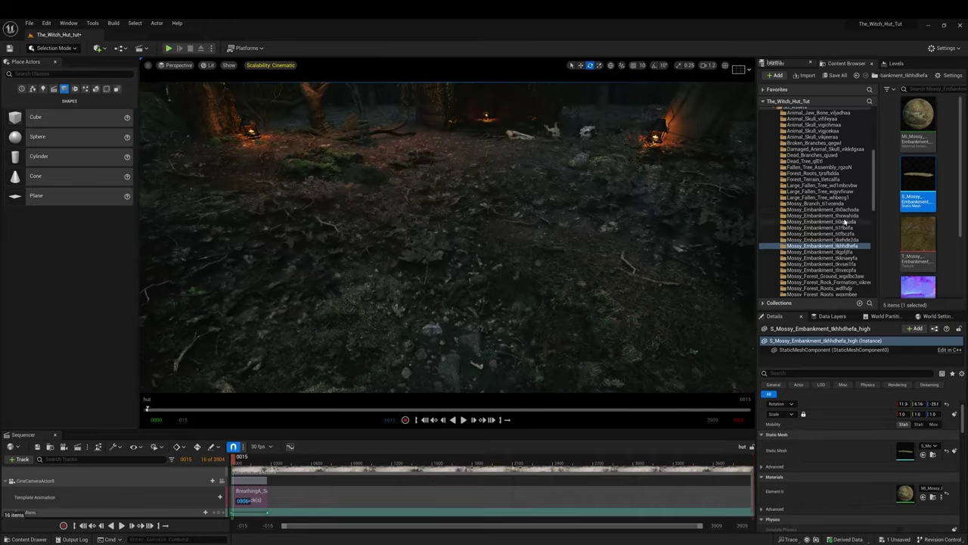
pyautogui.click(814, 203)
pyautogui.moveTo(920, 177); pyautogui.dragTo(362, 212)
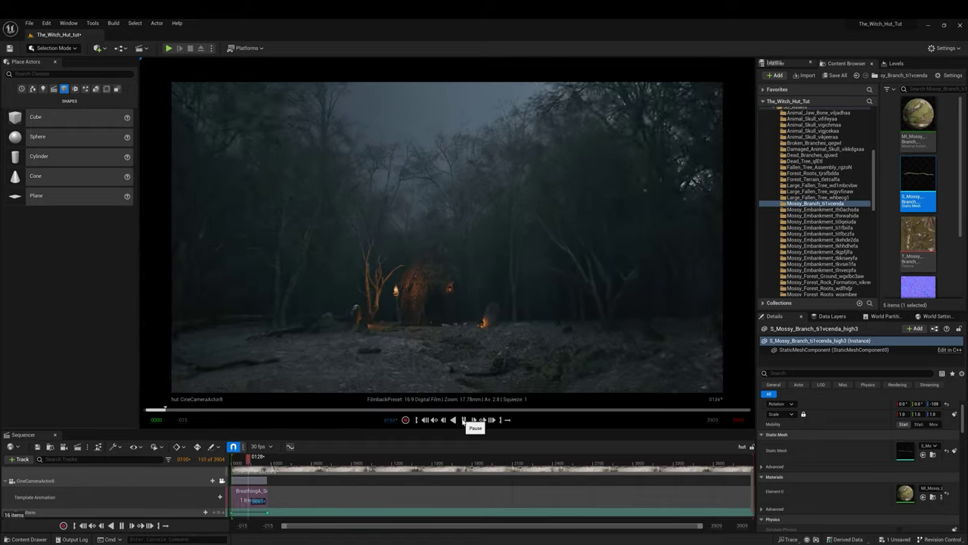
# Place and rotate a European hornbeam tree, then delete it.
pyautogui.moveTo(918, 219); pyautogui.dragTo(303, 367)
pyautogui.press('e')
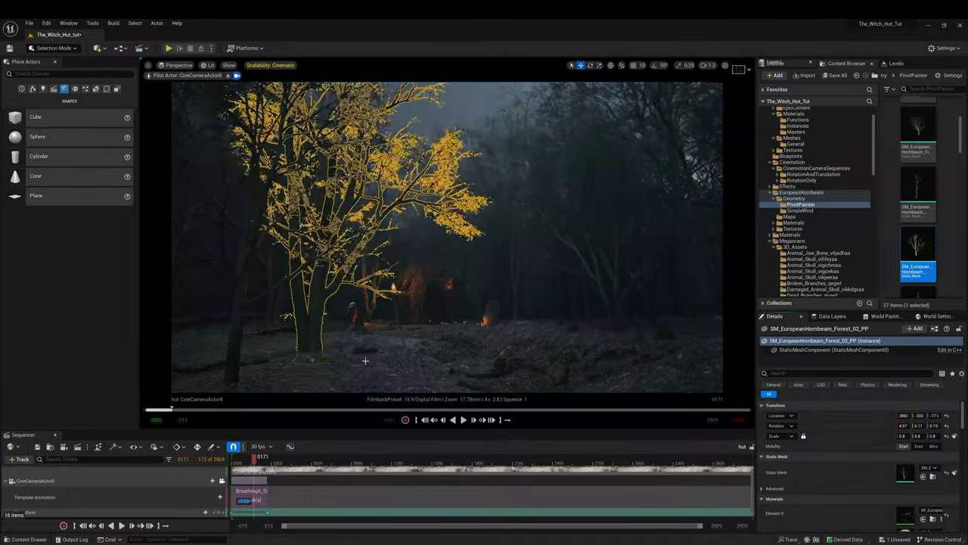
pyautogui.press('Delete')
# Add CineCameraActor4 to the hut sequence and turn off Draw Debug Focus Plane.
pyautogui.click(776, 63)
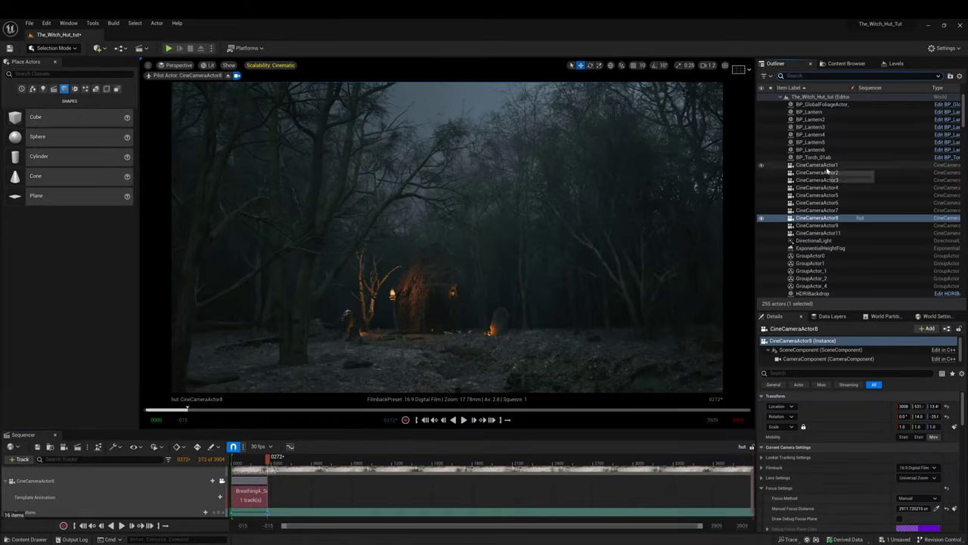
pyautogui.click(212, 481)
pyautogui.click(113, 479)
pyautogui.click(899, 471)
# Move the animal skull in front of the camera.
pyautogui.scroll(-2, 899, 471)
pyautogui.click(531, 285)
pyautogui.moveTo(530, 285); pyautogui.dragTo(441, 333)
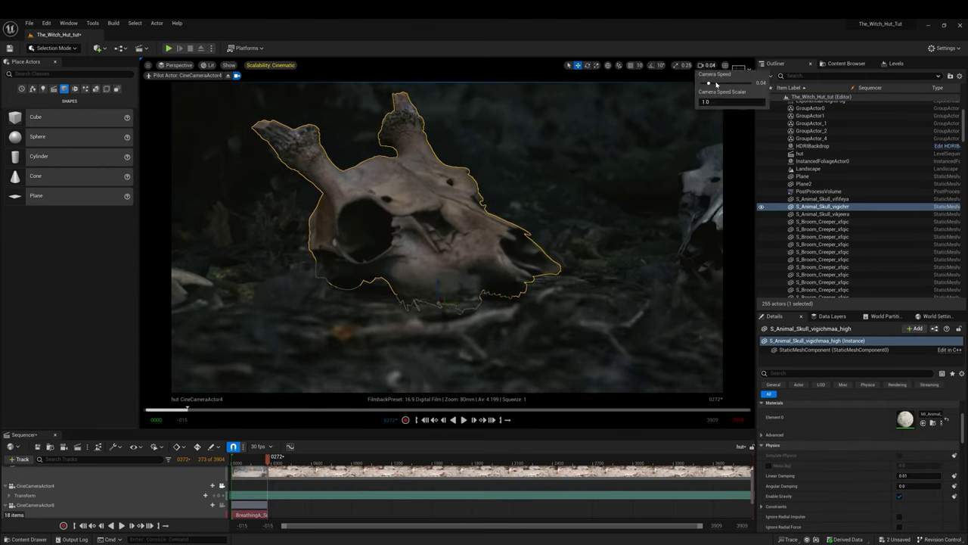
# Set CineCameraActor4 focus to Tracking the skull with a focus offset of -6.72.
pyautogui.click(36, 485)
pyautogui.click(918, 414)
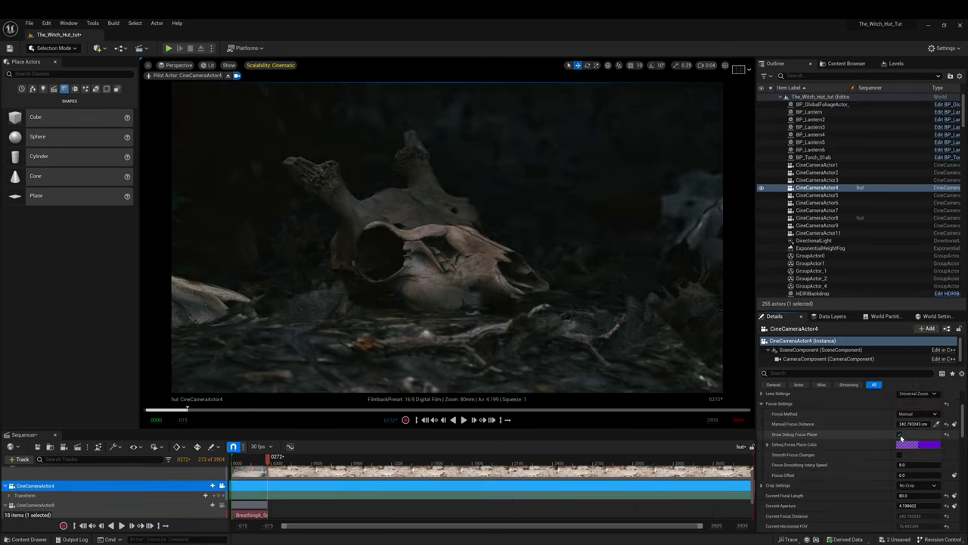
pyautogui.click(912, 438)
pyautogui.click(936, 434)
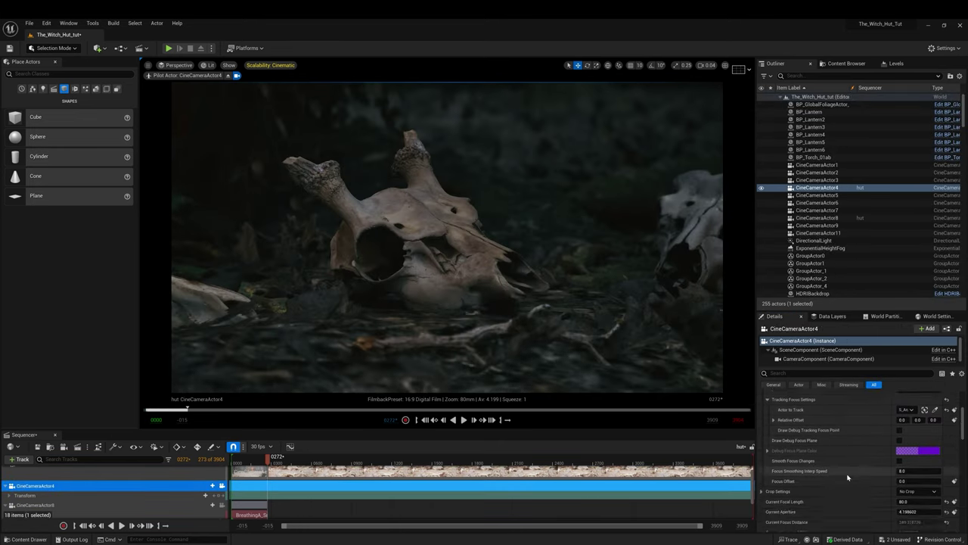
pyautogui.scroll(-2, 848, 491)
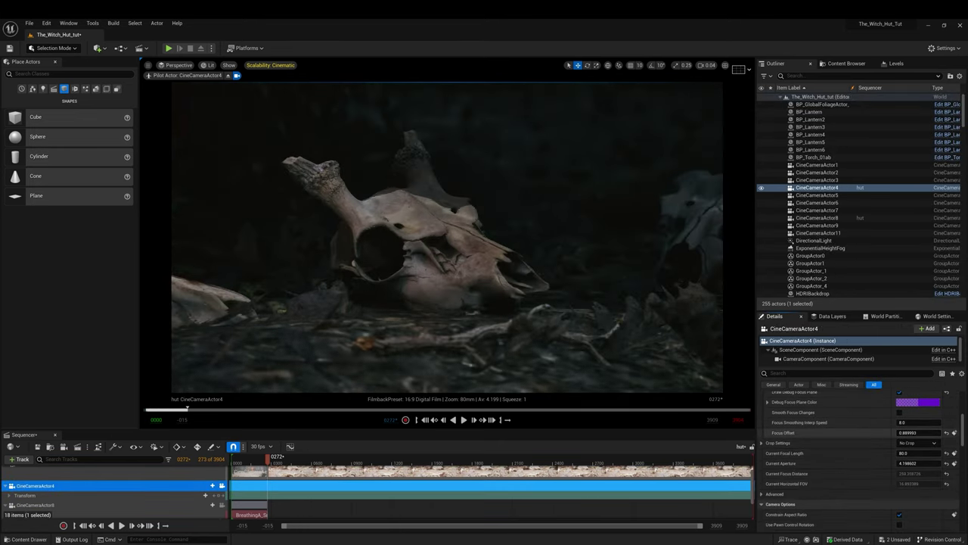
pyautogui.moveTo(919, 433); pyautogui.dragTo(893, 433)
pyautogui.scroll(1, 847, 454)
# Add the BreathingA_Smooth1 template animation to the camera and open its section properties.
pyautogui.rightClick(268, 488)
pyautogui.click(287, 424)
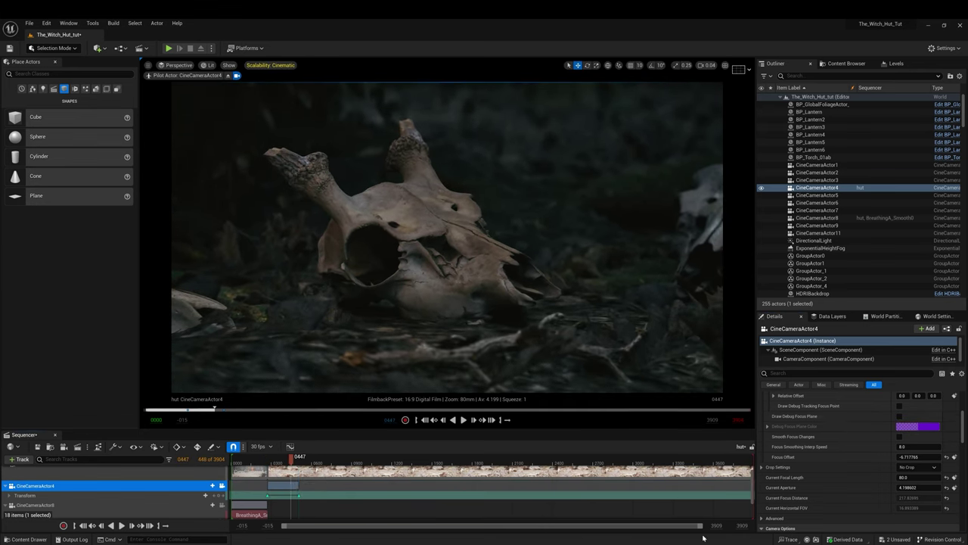
pyautogui.click(213, 485)
pyautogui.click(314, 437)
pyautogui.rightClick(365, 504)
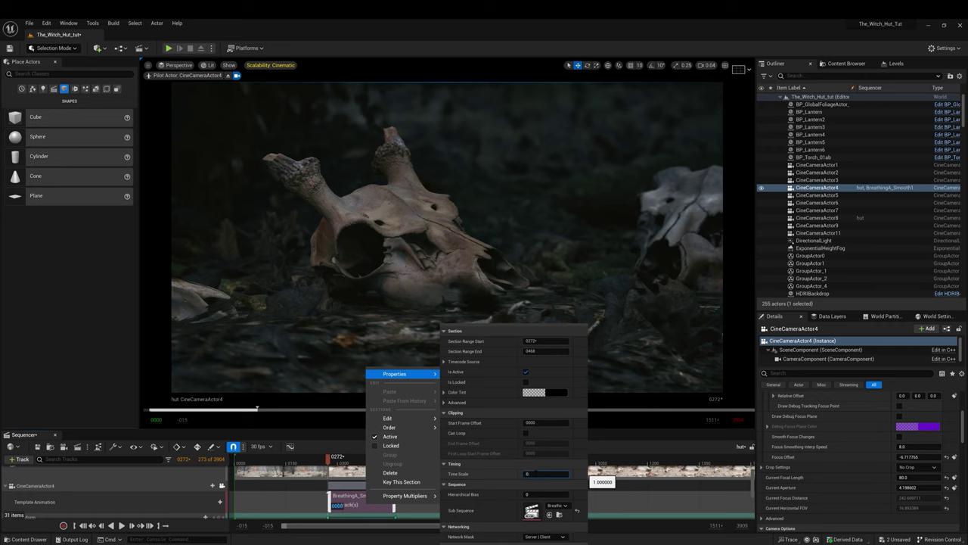
pyautogui.click(463, 419)
pyautogui.rightClick(366, 502)
pyautogui.press('Escape')
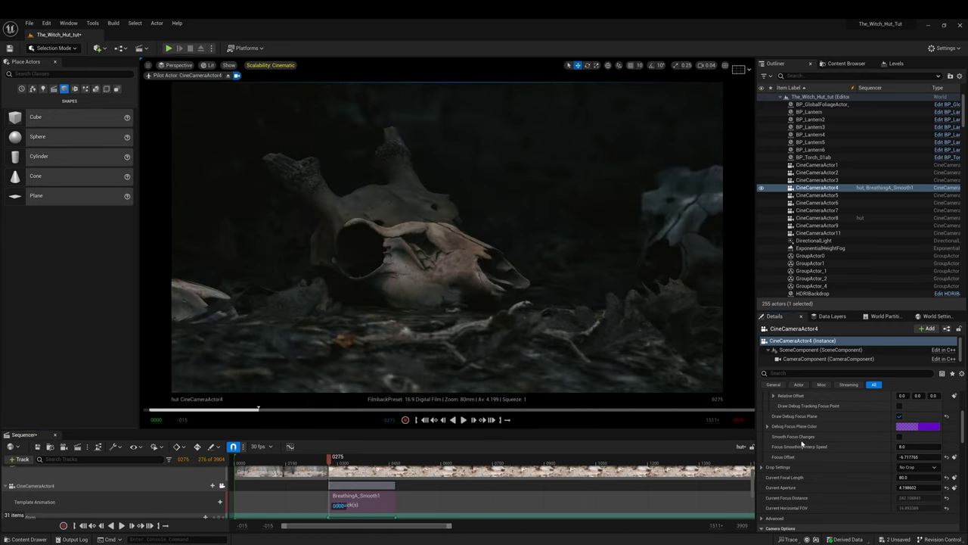
pyautogui.click(846, 63)
pyautogui.click(811, 205)
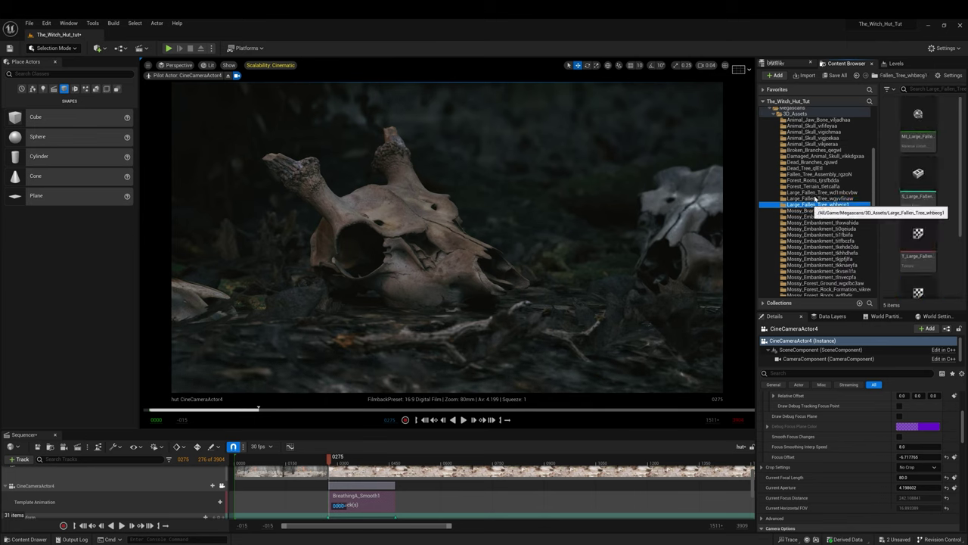
# Rotate the mossy rock and halve its size, then try another rock by the skulls and delete it.
pyautogui.click(917, 177)
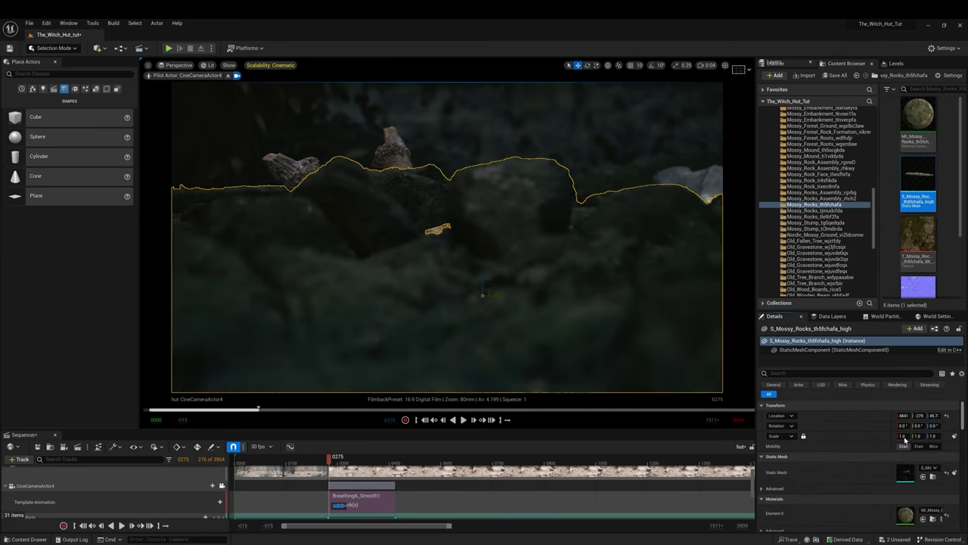
pyautogui.press('e')
pyautogui.moveTo(500, 295); pyautogui.dragTo(453, 296)
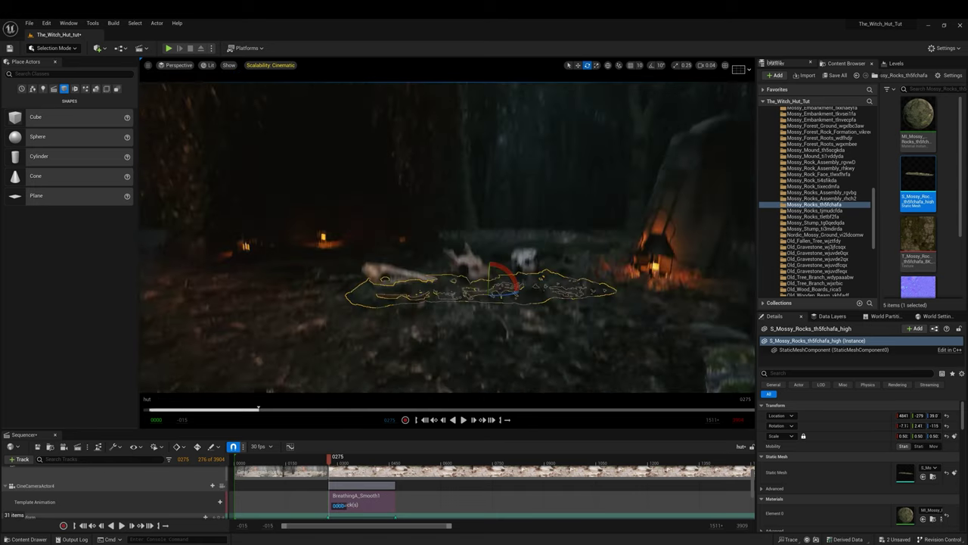
pyautogui.click(817, 210)
pyautogui.moveTo(918, 176); pyautogui.dragTo(446, 225)
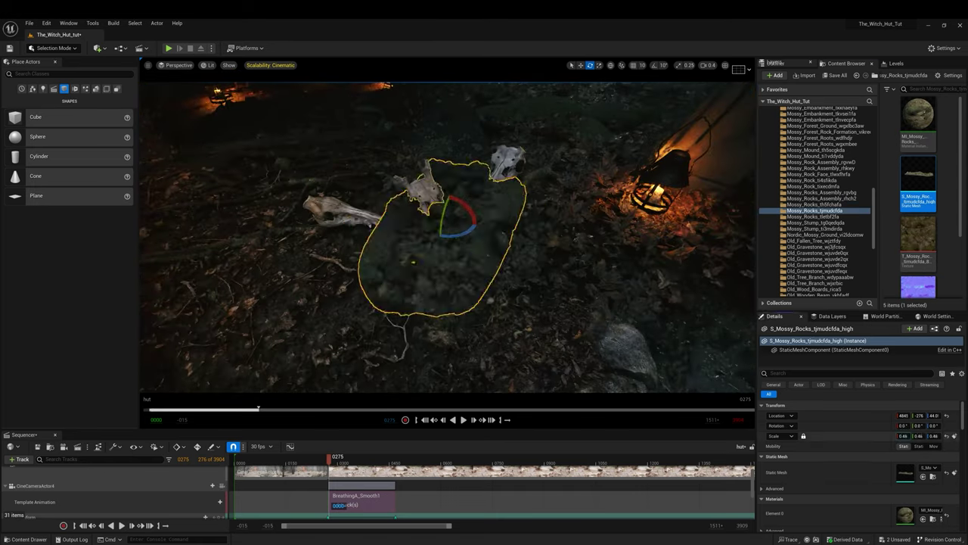
pyautogui.moveTo(447, 227); pyautogui.dragTo(446, 227, button='right')
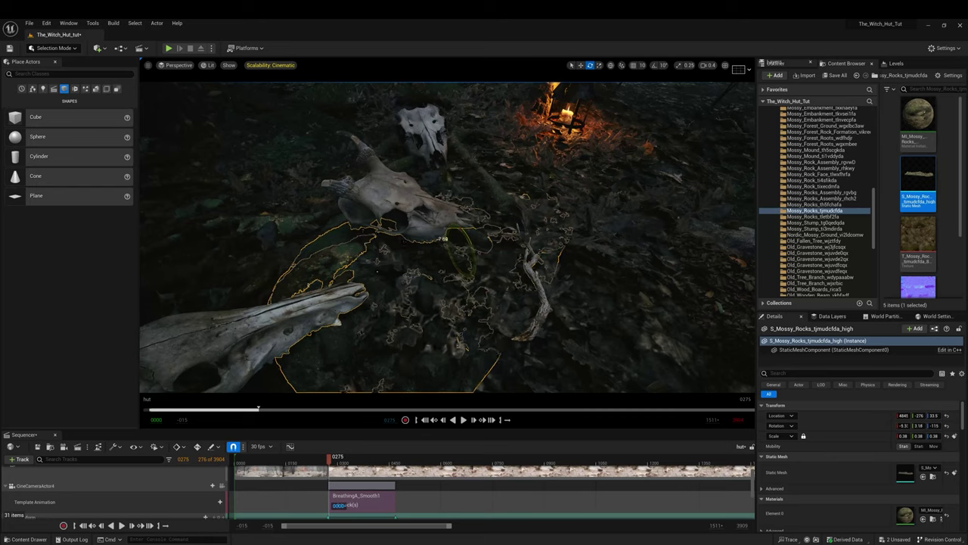
pyautogui.moveTo(540, 214); pyautogui.dragTo(475, 205, button='right')
pyautogui.press('Delete')
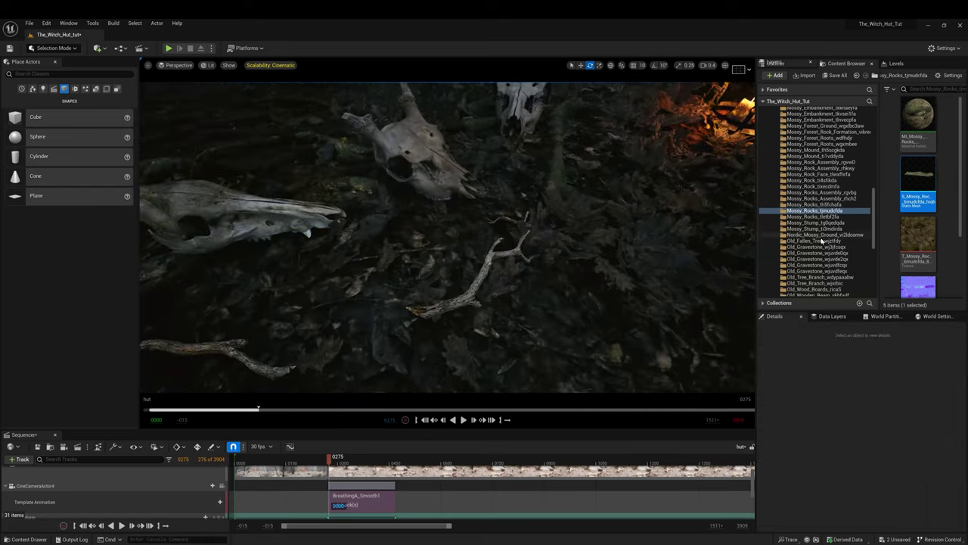
# Place forest roots from the old tree branch assets among the skulls.
pyautogui.click(824, 229)
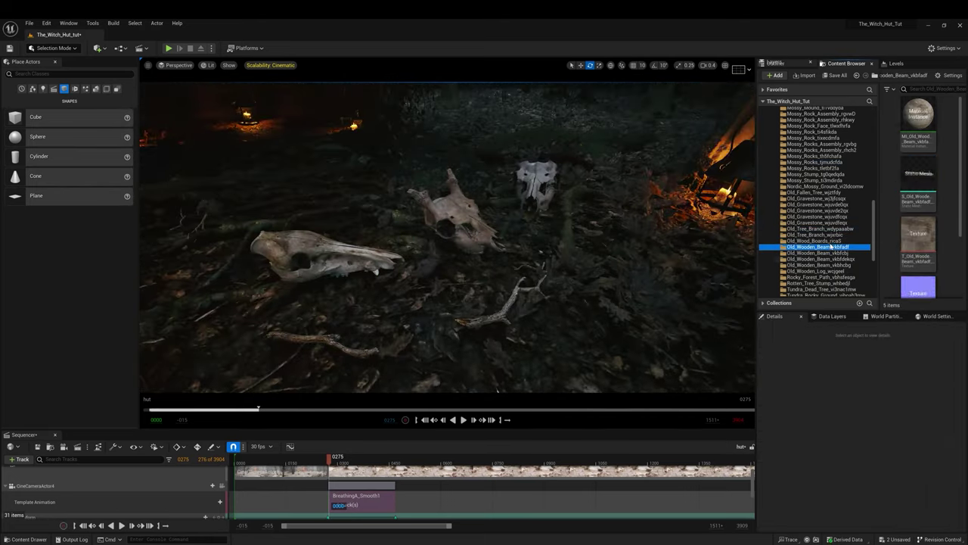
pyautogui.scroll(10, 821, 261)
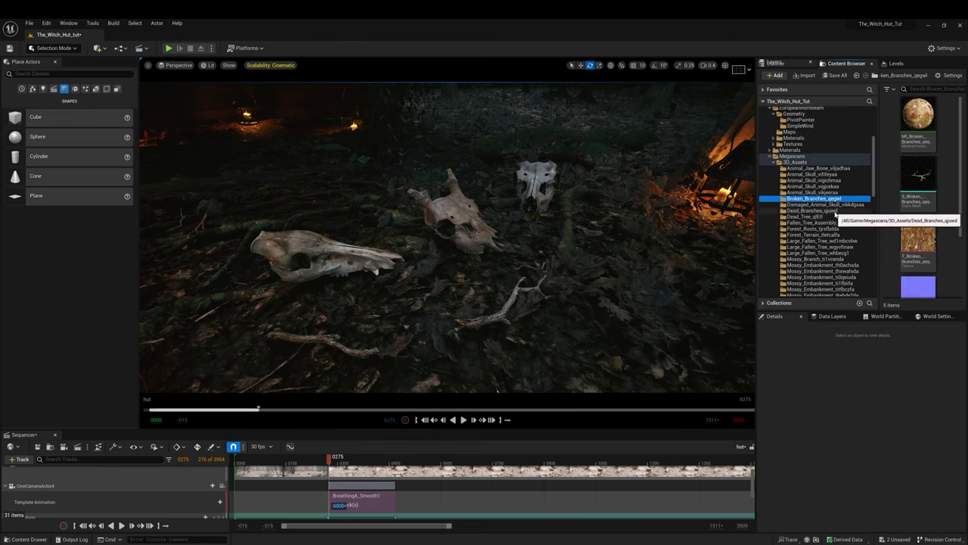
pyautogui.moveTo(918, 174); pyautogui.dragTo(465, 208)
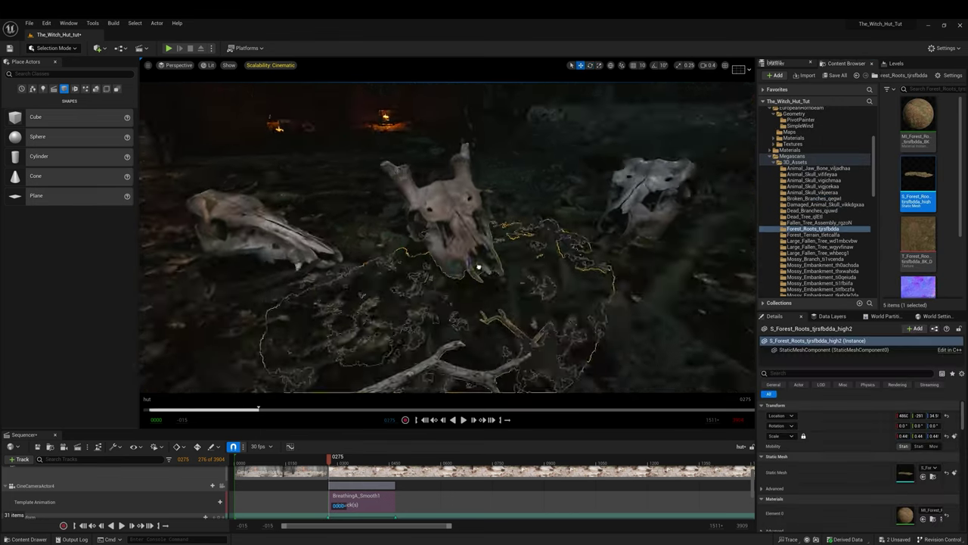
pyautogui.scroll(-2, 808, 235)
pyautogui.click(814, 222)
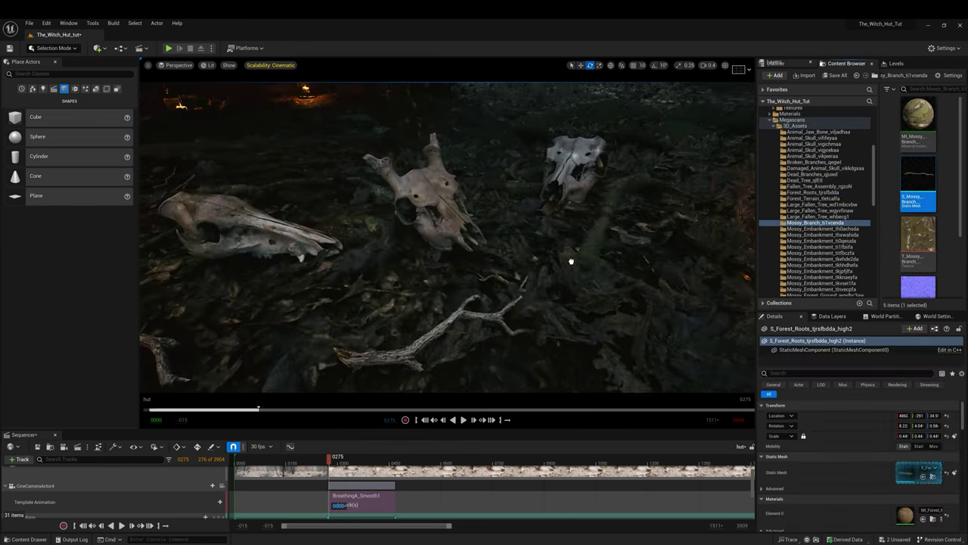
# View through CineCameraActor4 and place a mossy forest rock formation beneath the skull.
pyautogui.click(222, 486)
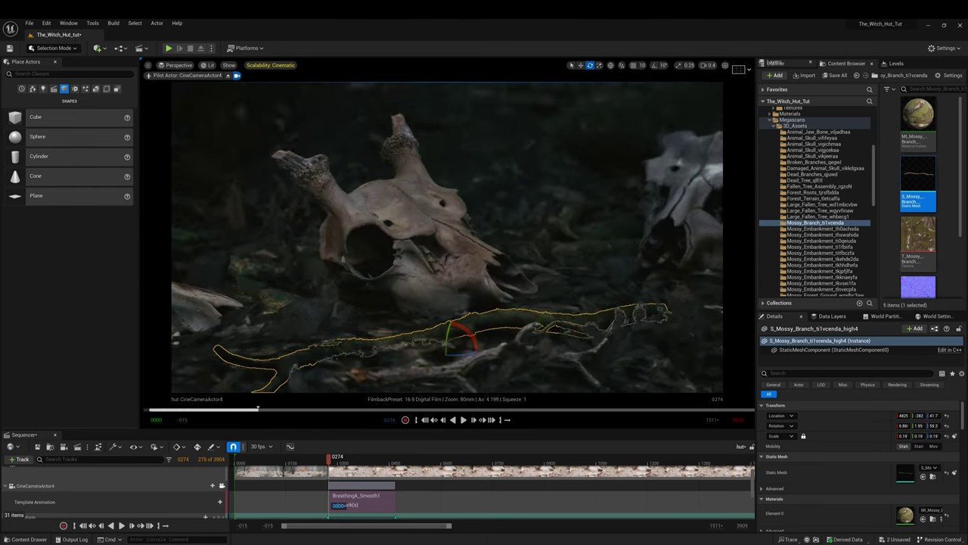
pyautogui.scroll(-4, 821, 227)
pyautogui.click(828, 216)
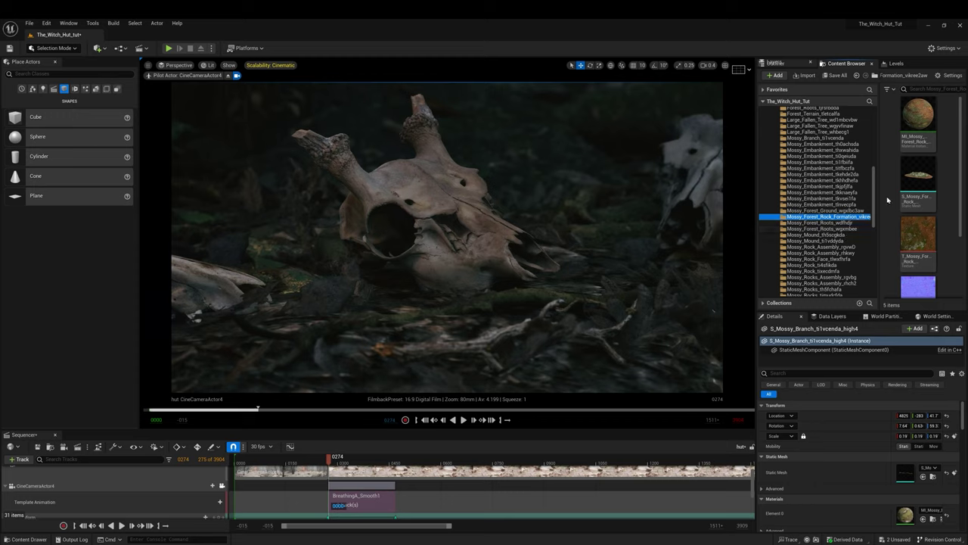
pyautogui.moveTo(918, 178); pyautogui.dragTo(492, 272)
pyautogui.click(330, 461)
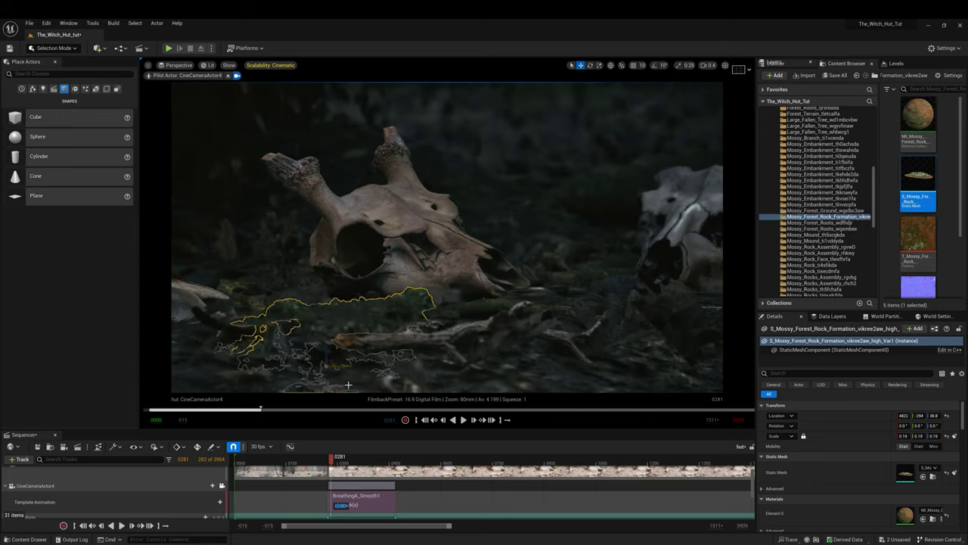
# Add a Mossy_Rock_Assembly_rhkwy mesh, stop playback and move the playhead to frame 0468.
pyautogui.click(824, 253)
pyautogui.moveTo(918, 177); pyautogui.dragTo(584, 363)
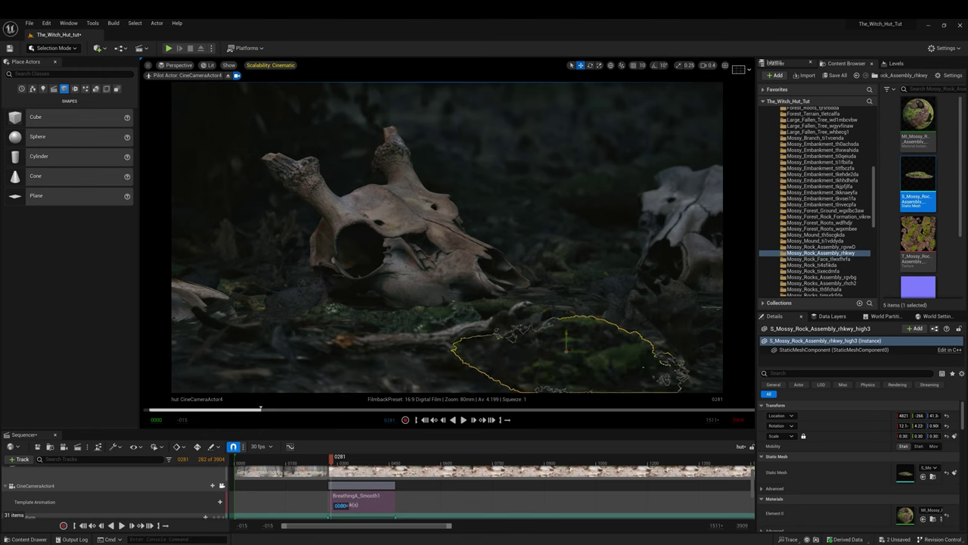
pyautogui.click(464, 421)
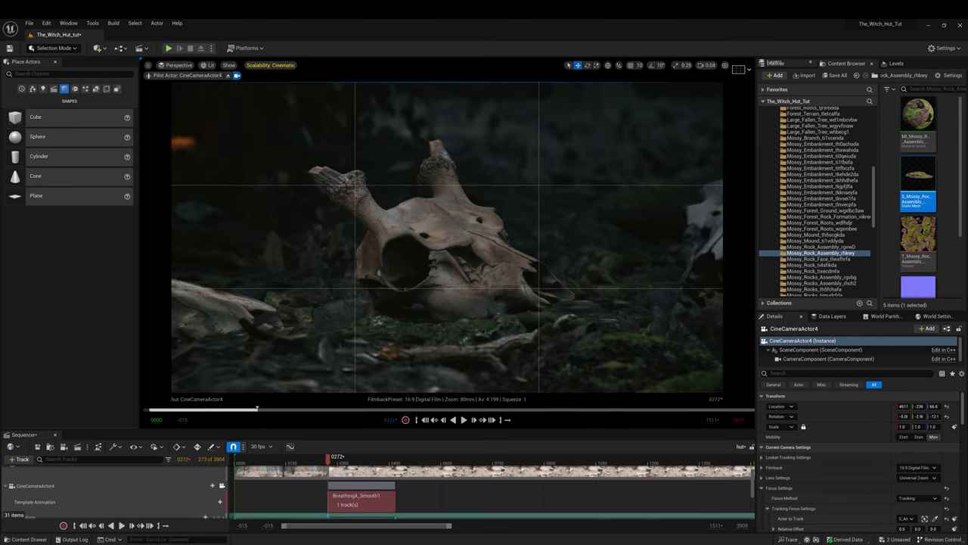
pyautogui.scroll(-2, 393, 492)
pyautogui.click(394, 460)
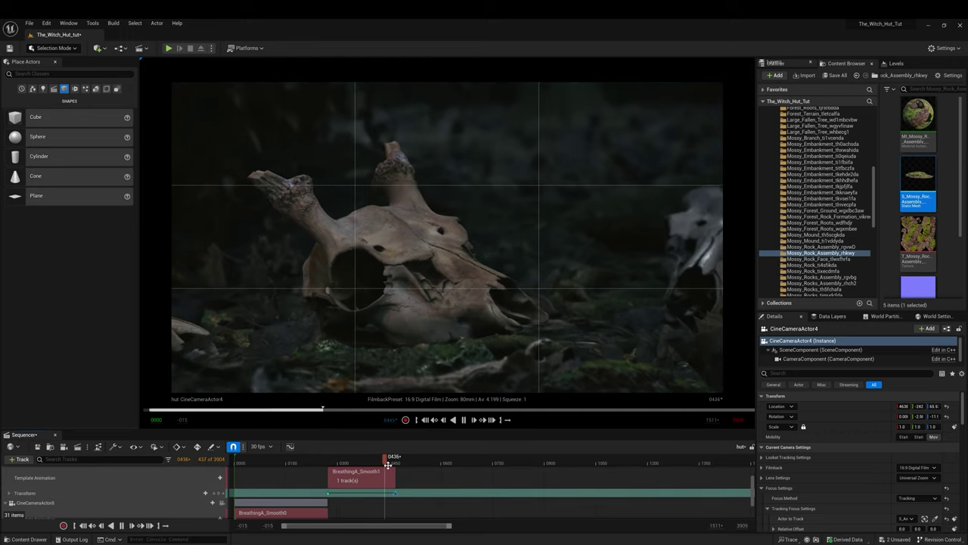
# Add CineCameraActor11 to the sequence with a BreathingA_Smooth0 template animation, shifted later on the timeline.
pyautogui.moveTo(451, 525); pyautogui.dragTo(373, 525)
pyautogui.moveTo(368, 460); pyautogui.dragTo(426, 472)
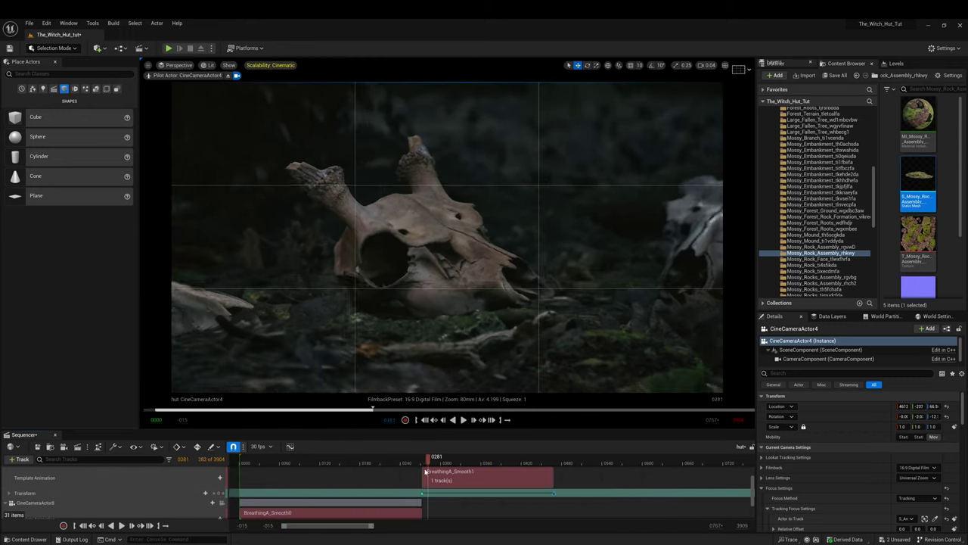
pyautogui.click(804, 65)
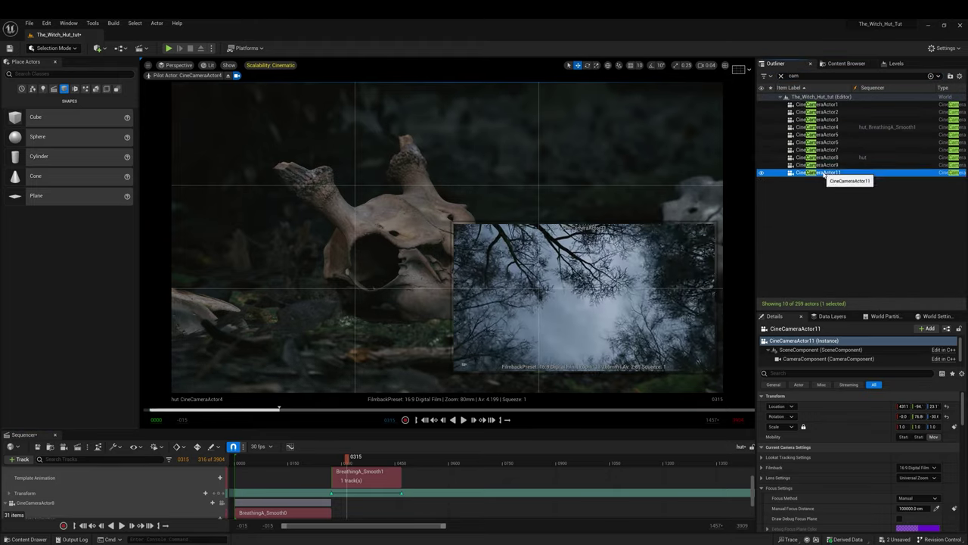
pyautogui.moveTo(823, 174); pyautogui.dragTo(46, 469)
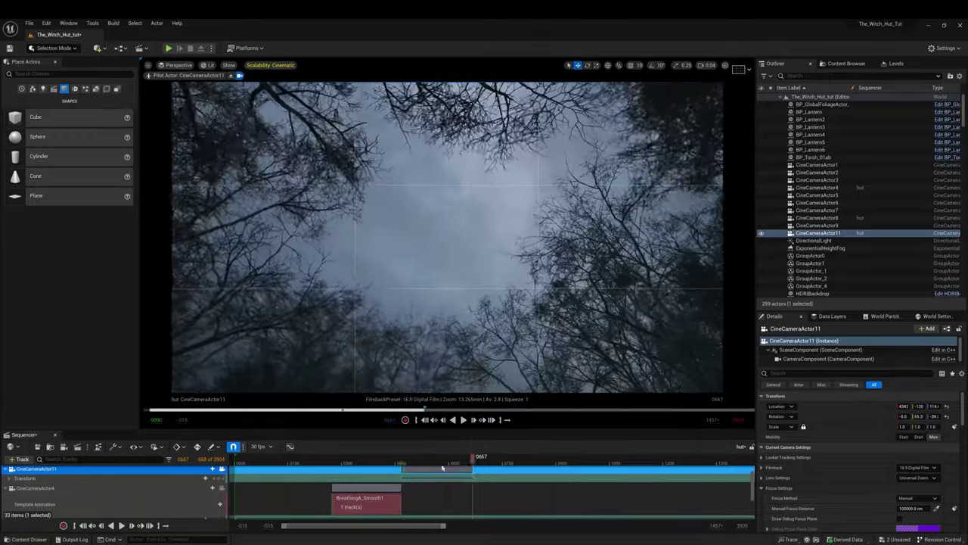
pyautogui.click(213, 469)
pyautogui.click(341, 435)
pyautogui.rightClick(435, 484)
pyautogui.moveTo(460, 459); pyautogui.dragTo(469, 474)
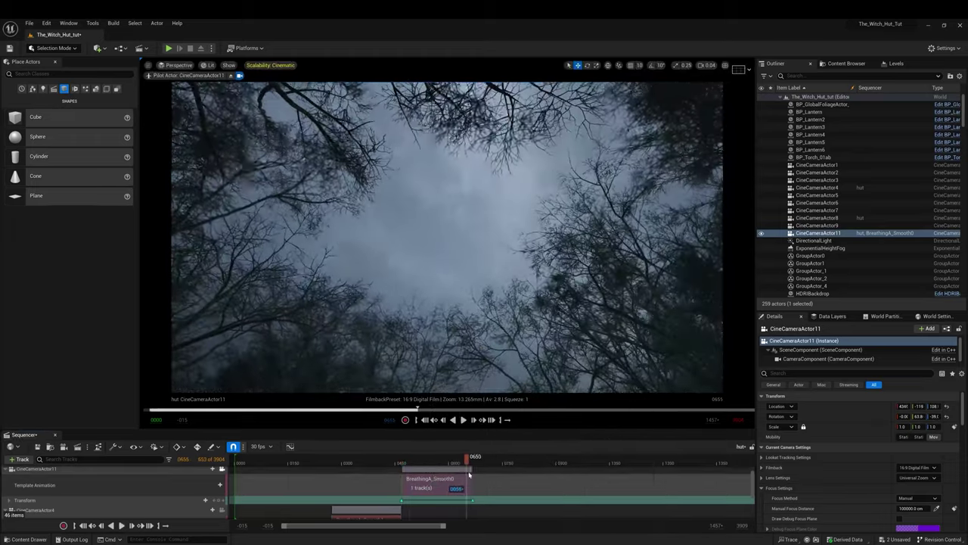
# Add CineCameraActor9 to the sequence and reframe its view of the hut.
pyautogui.rightClick(469, 475)
pyautogui.click(333, 522)
pyautogui.moveTo(447, 235)
pyautogui.mouseDown(button='right')
pyautogui.moveTo(458, 231)
pyautogui.moveTo(425, 232)
pyautogui.mouseUp(button='right')
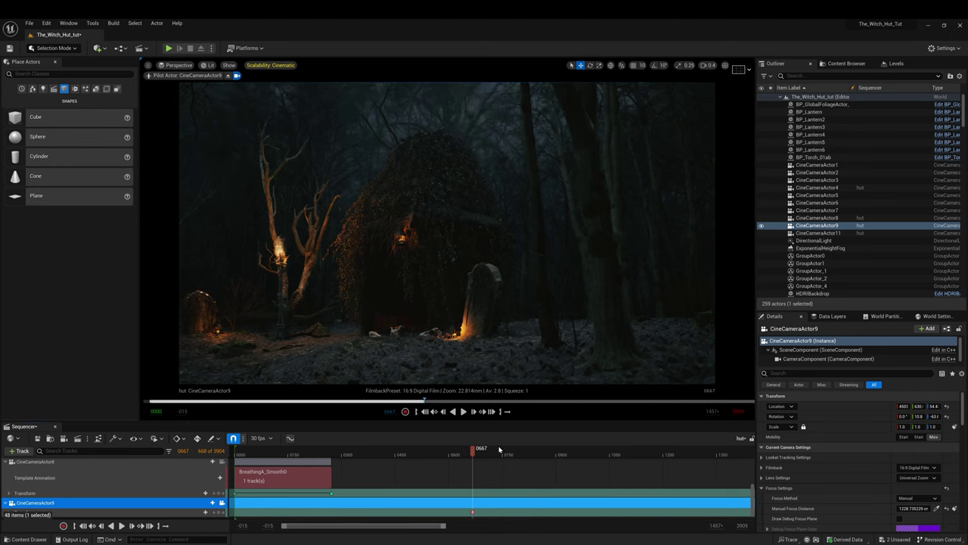
# Add a BreathingA_Smooth0 template animation to CineCameraActor9's track at frame 0667.
pyautogui.rightClick(475, 477)
pyautogui.click(499, 401)
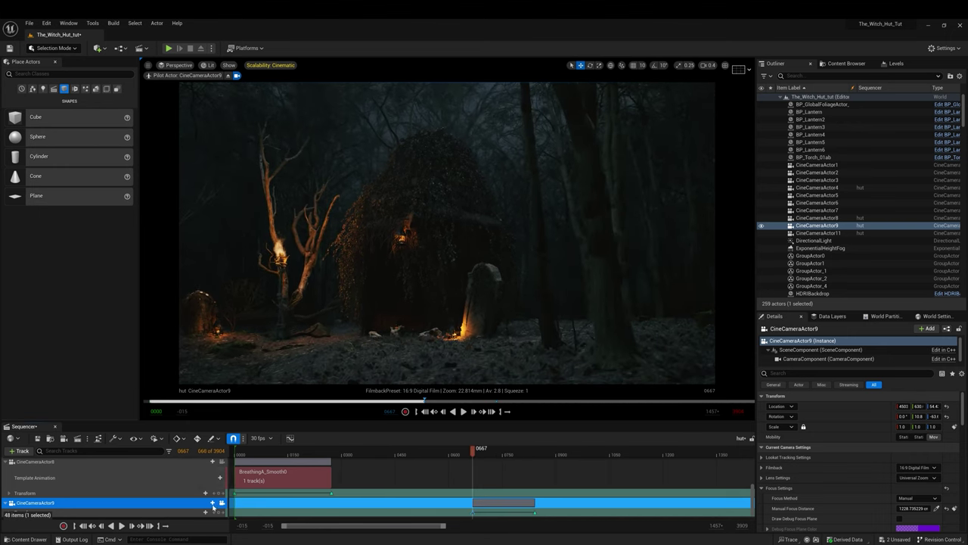
pyautogui.moveTo(444, 529); pyautogui.dragTo(575, 530)
pyautogui.rightClick(379, 471)
pyautogui.click(378, 467)
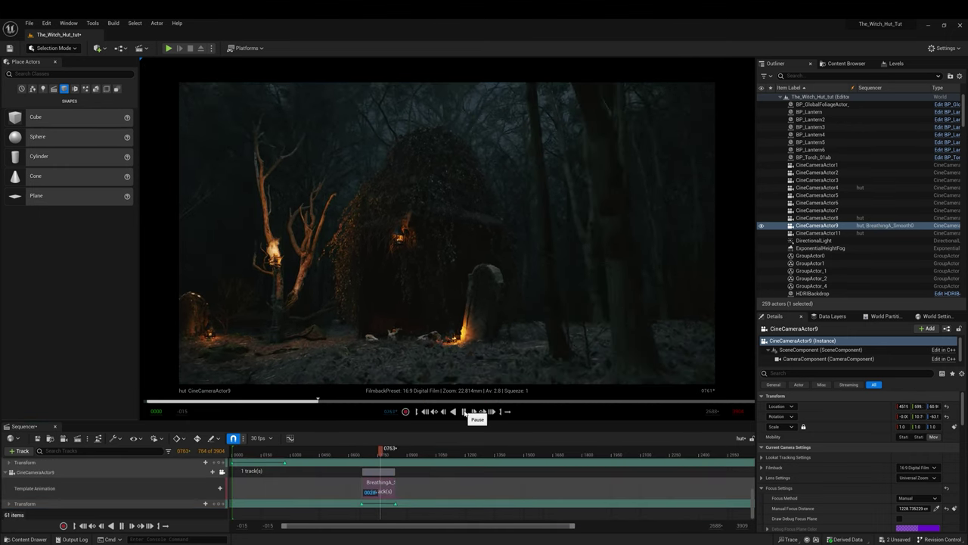
# Place a large hornbeam tree and a hornbeam sapling beside the hut.
pyautogui.click(846, 63)
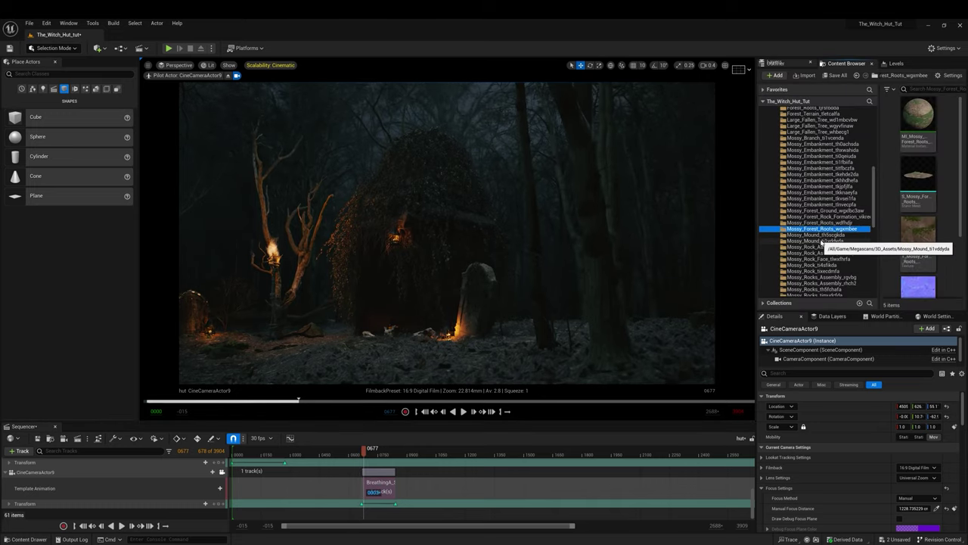
pyautogui.click(527, 227)
pyautogui.click(933, 477)
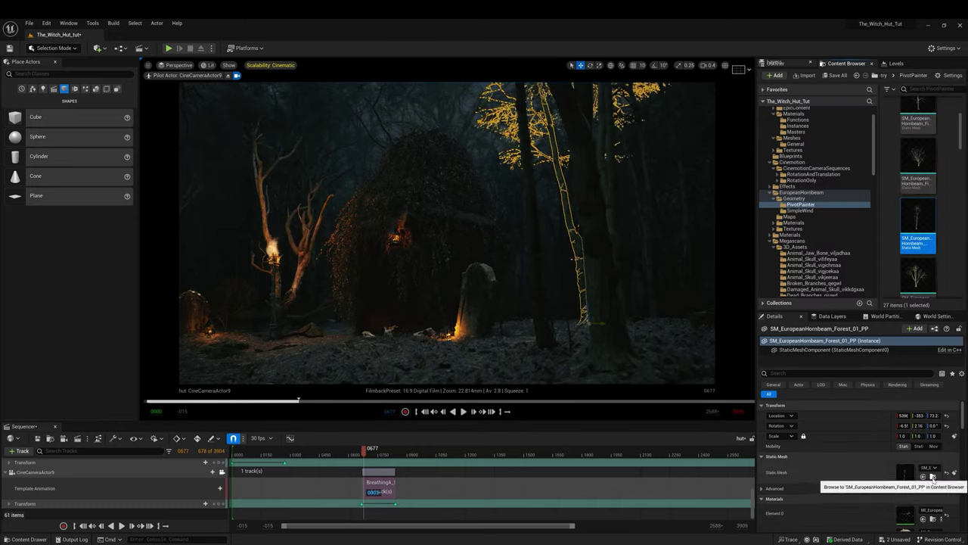
pyautogui.moveTo(918, 182); pyautogui.dragTo(779, 327)
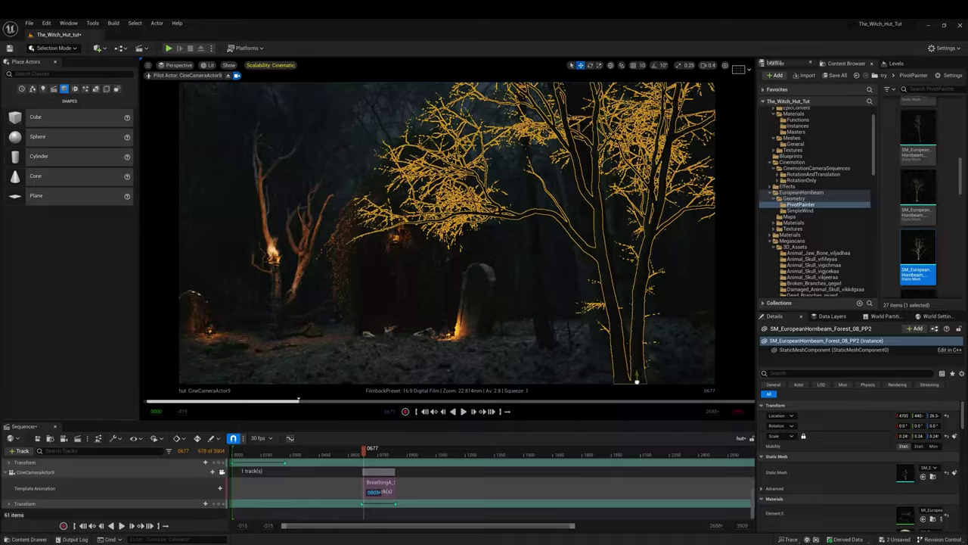
pyautogui.scroll(-2, 919, 252)
pyautogui.moveTo(919, 252); pyautogui.dragTo(681, 363)
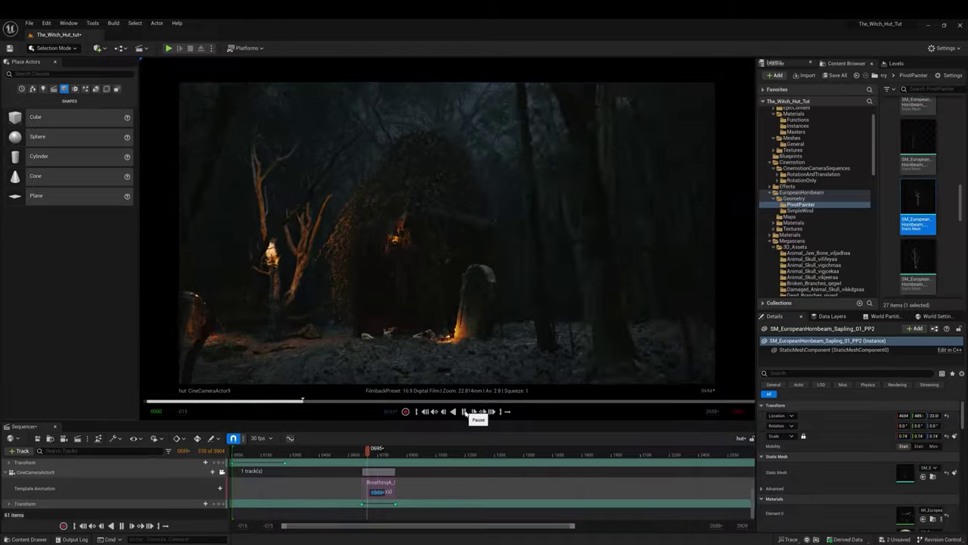
# Preview the shot, then browse to the Broken_Branches asset folder.
pyautogui.click(463, 411)
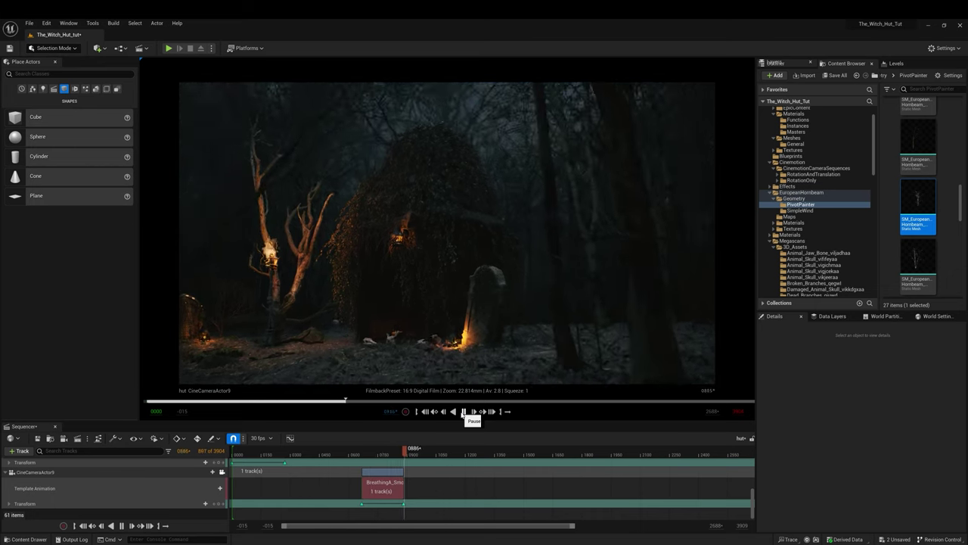
pyautogui.click(463, 412)
pyautogui.scroll(-2, 817, 257)
pyautogui.click(813, 250)
pyautogui.scroll(-3, 813, 255)
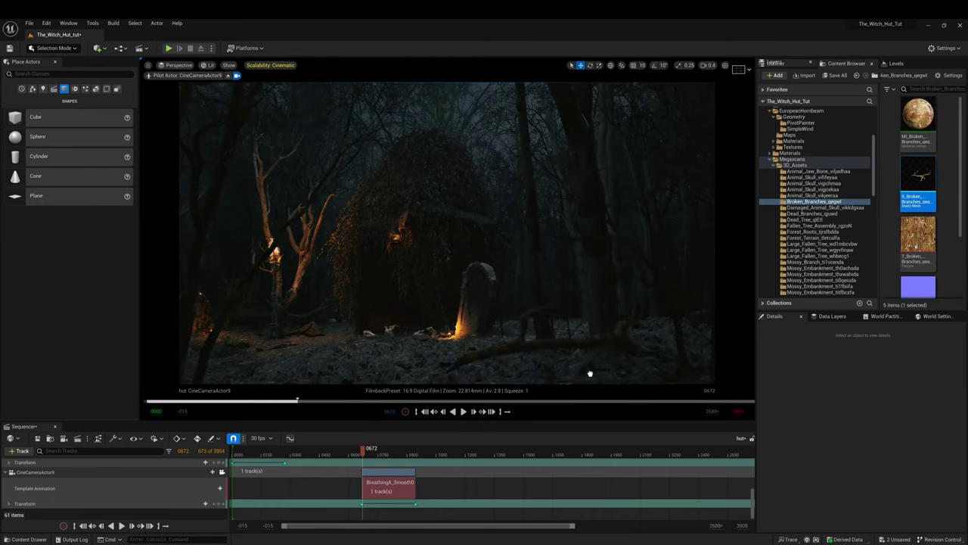
# Place S_Broken_Branches in the hut foreground and raise its material instance's Albedo Brightness.
pyautogui.moveTo(918, 174); pyautogui.dragTo(635, 375)
pyautogui.doubleClick(918, 114)
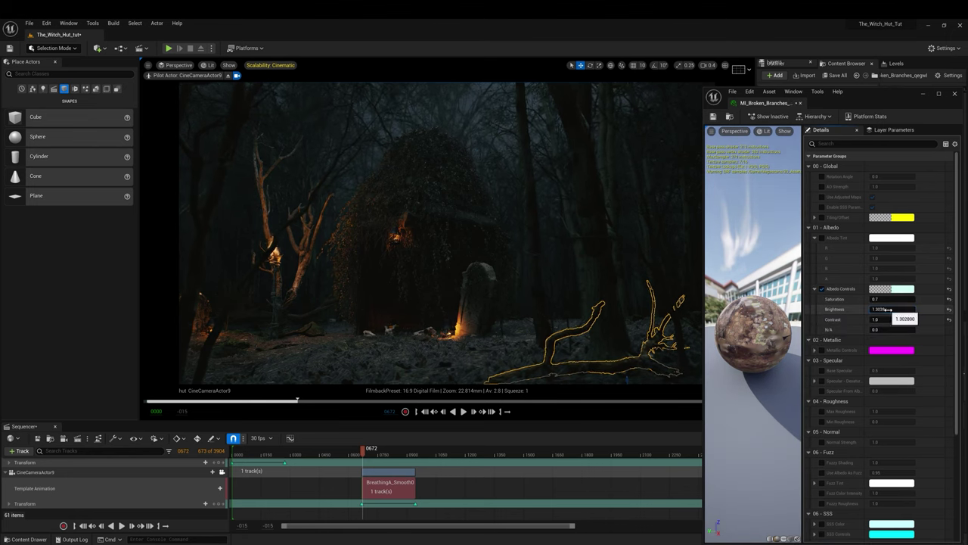
pyautogui.click(766, 161)
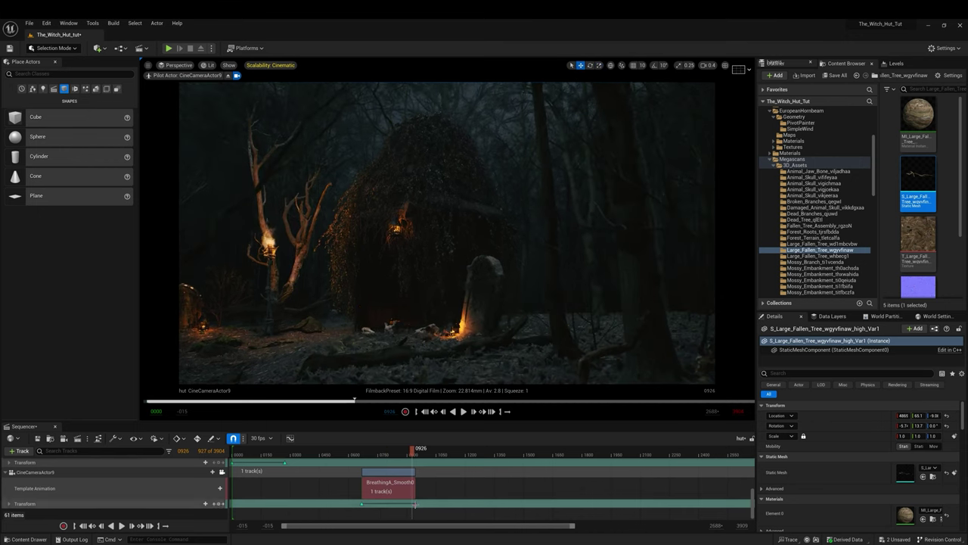
# Add CineCameraActor6's stump shot to the sequence and make its key interpolation linear.
pyautogui.click(775, 63)
pyautogui.click(828, 151)
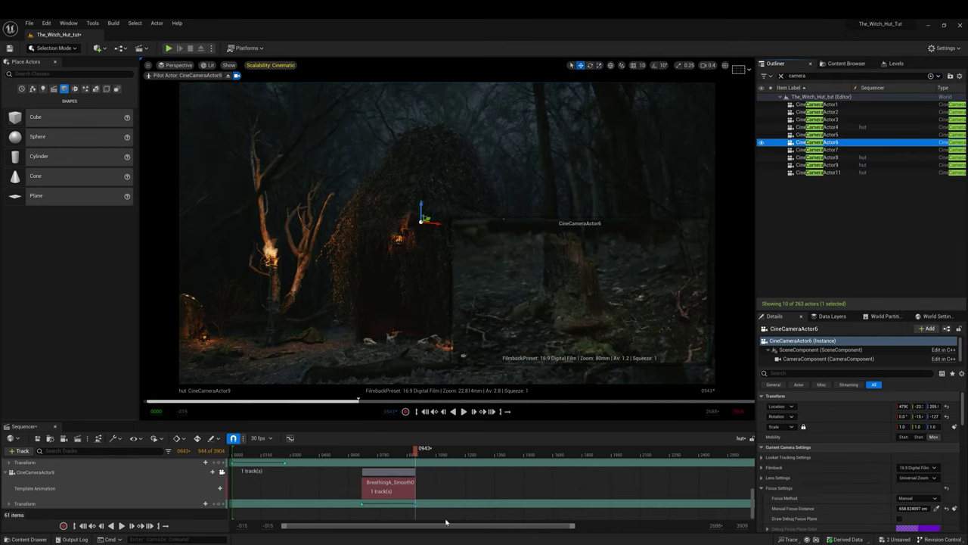
pyautogui.moveTo(446, 522); pyautogui.dragTo(442, 507)
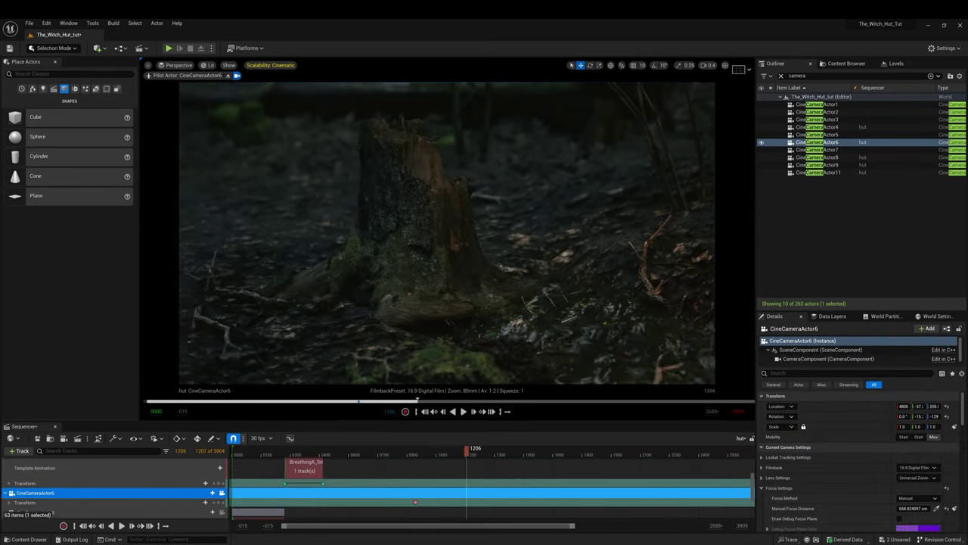
pyautogui.rightClick(415, 502)
pyautogui.click(447, 441)
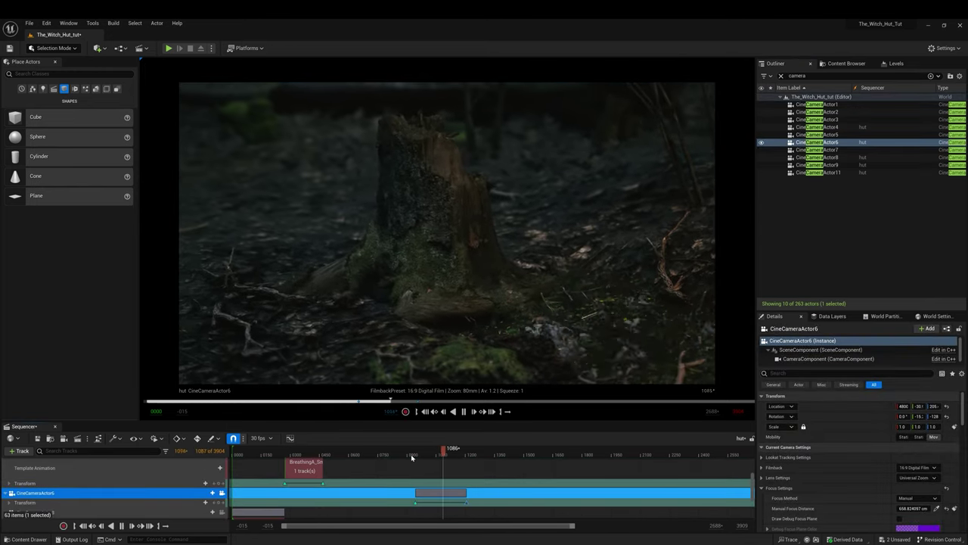
# Give CineCameraActor6 a BreathingA_Smooth1 template animation and preview the motion.
pyautogui.click(209, 493)
pyautogui.moveTo(231, 424)
pyautogui.click(343, 514)
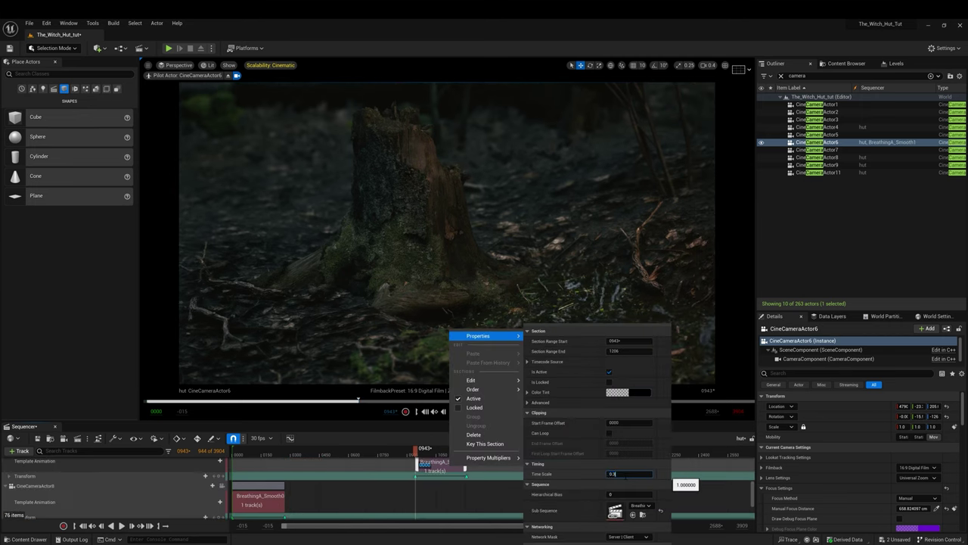
pyautogui.click(464, 412)
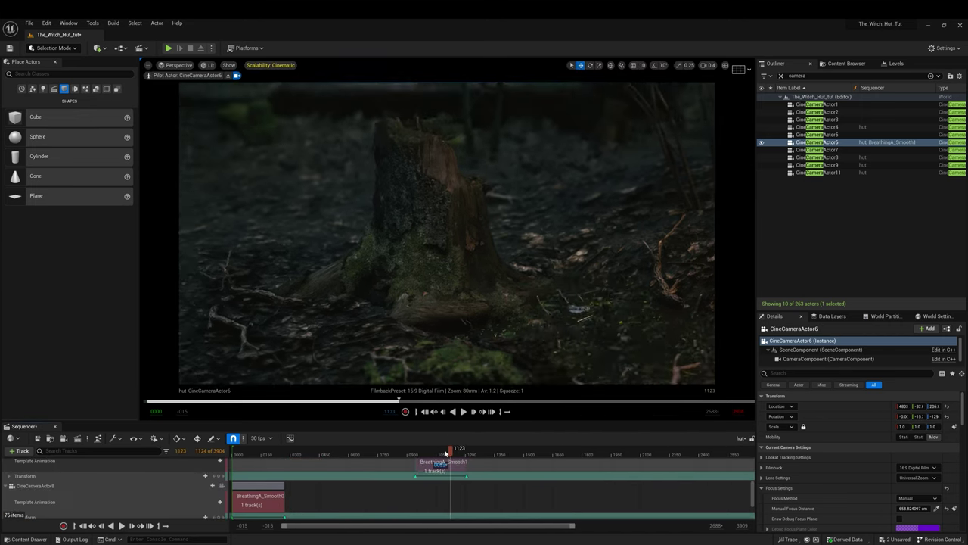
pyautogui.click(464, 412)
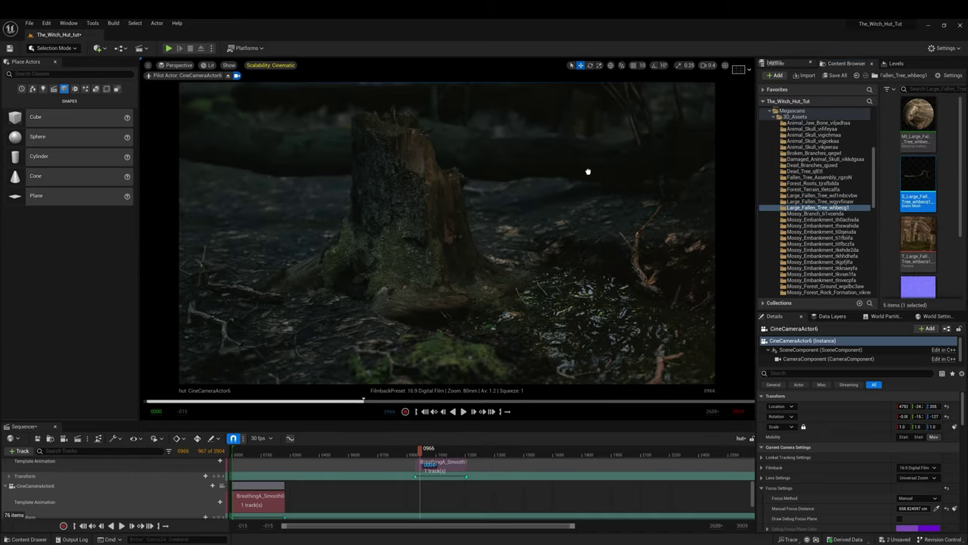
# Place S_Mossy_Branch on the ground in front of the stump and browse to the mossy rock assembly folder.
pyautogui.click(816, 261)
pyautogui.moveTo(919, 178); pyautogui.dragTo(492, 227)
pyautogui.moveTo(466, 276); pyautogui.dragTo(458, 355)
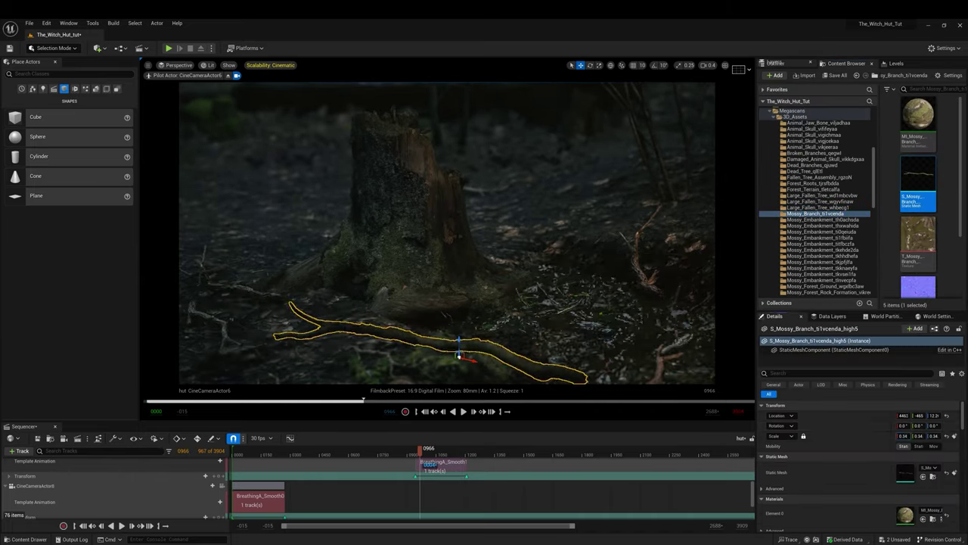
pyautogui.scroll(-5, 817, 227)
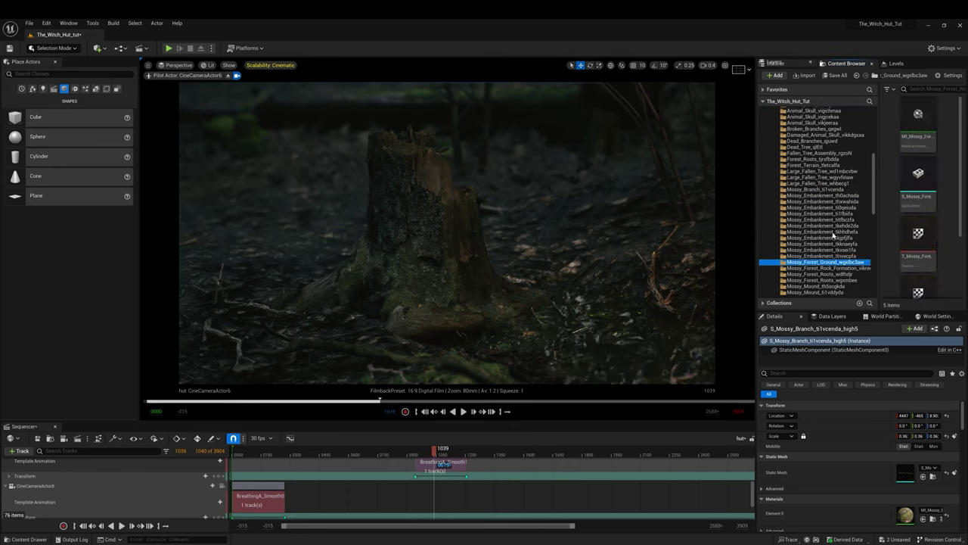
pyautogui.click(823, 208)
pyautogui.click(824, 244)
pyautogui.scroll(-2, 847, 199)
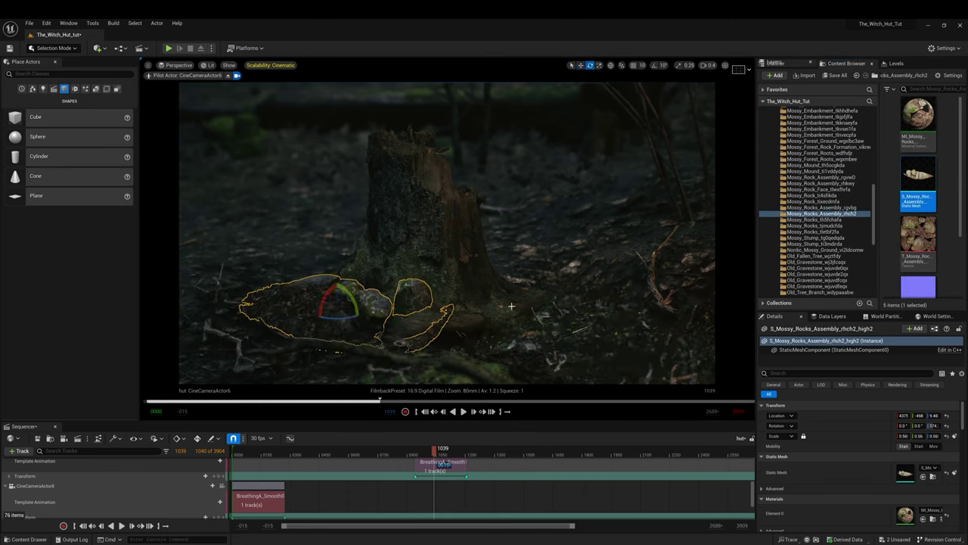
# Scrub the stump shot and edit the breathing section's properties.
pyautogui.moveTo(435, 454); pyautogui.dragTo(466, 497)
pyautogui.rightClick(465, 497)
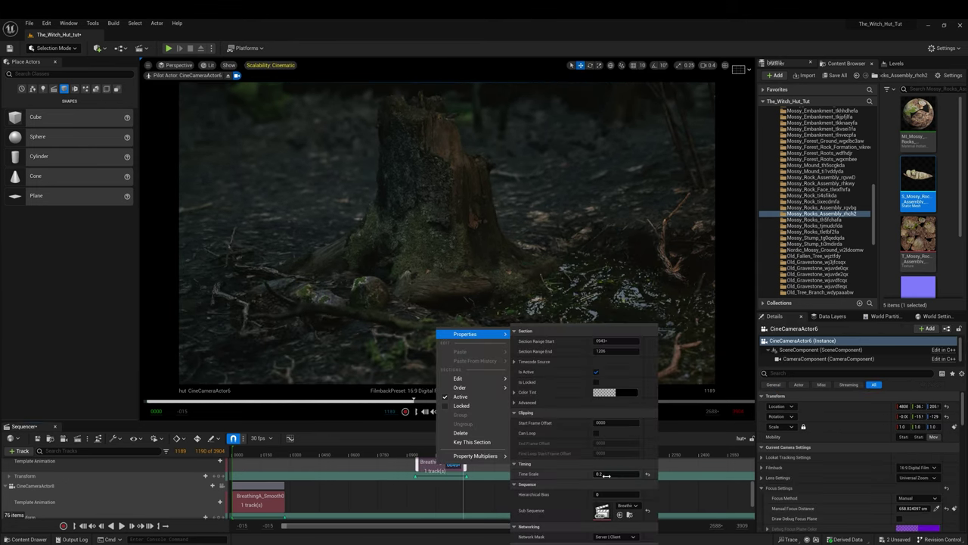
pyautogui.click(464, 411)
pyautogui.click(817, 135)
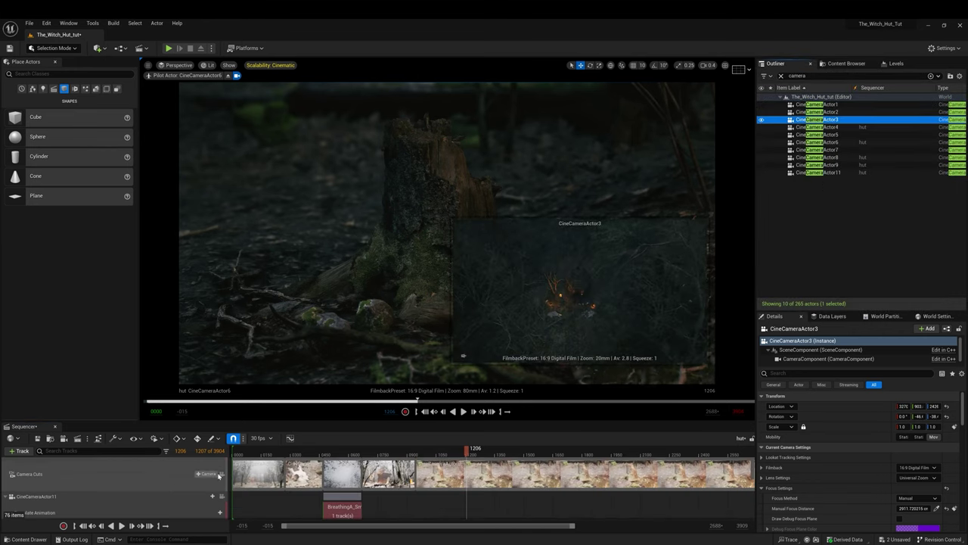
# Add CineCameraActor3 to the sequence and nudge its overhead hut framing.
pyautogui.moveTo(820, 120); pyautogui.dragTo(113, 487)
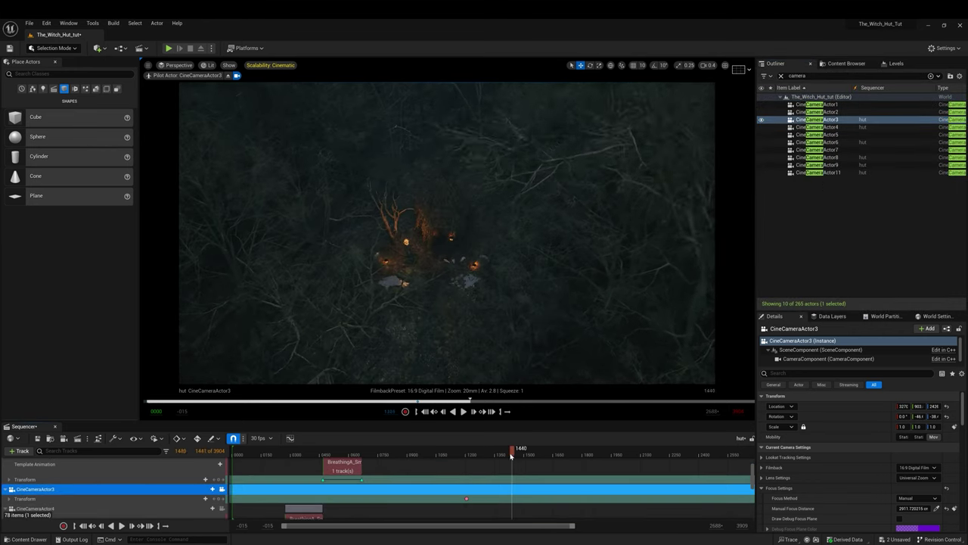
pyautogui.moveTo(446, 226); pyautogui.dragTo(448, 236, button='right')
pyautogui.moveTo(509, 450); pyautogui.dragTo(501, 450)
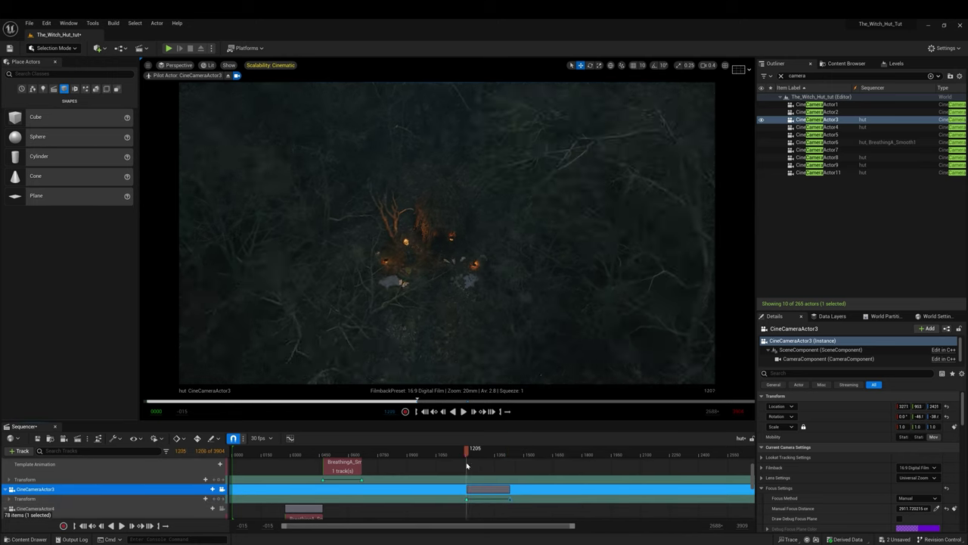
# Give CineCameraActor3 a BreathingA_Smooth animation with a 0.4 time scale.
pyautogui.click(205, 489)
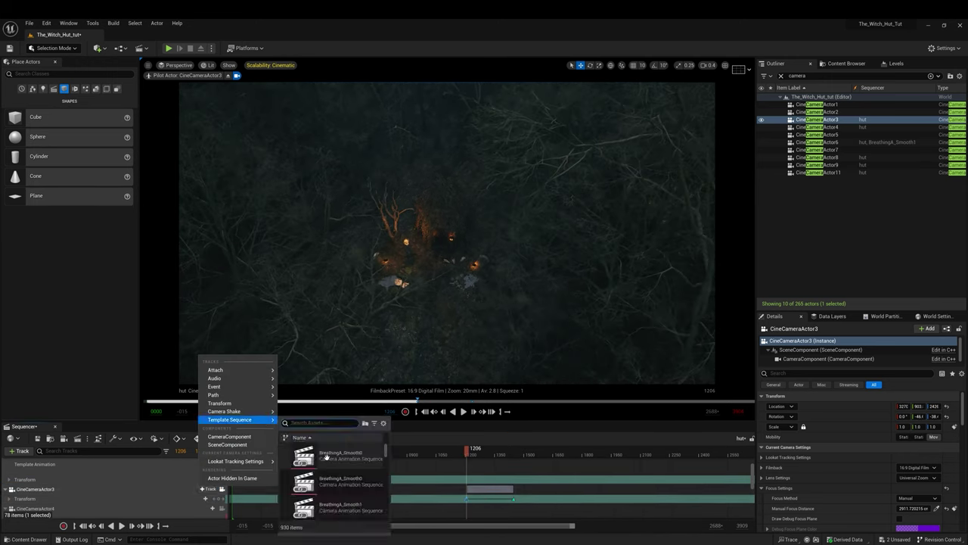
pyautogui.click(249, 454)
pyautogui.rightClick(488, 482)
pyautogui.moveTo(529, 346)
pyautogui.press('Return')
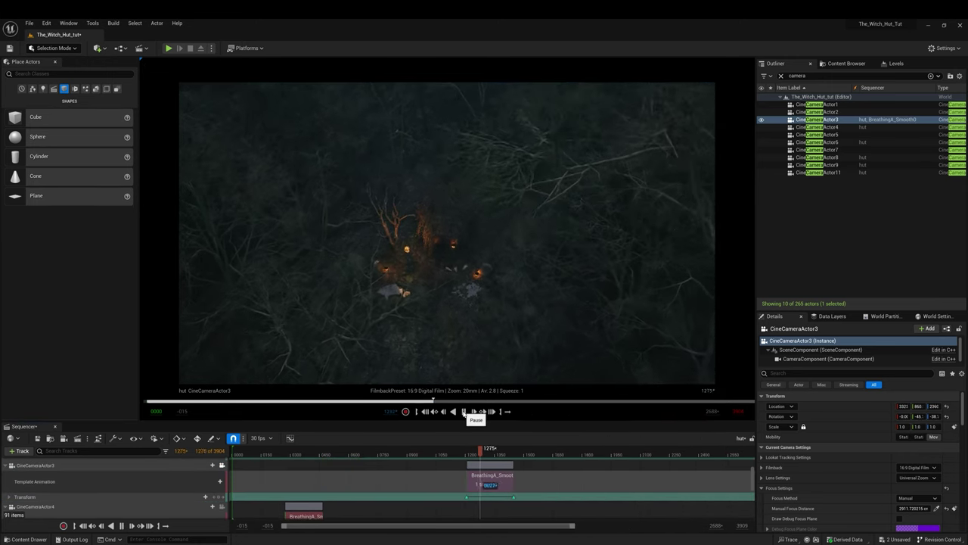
pyautogui.scroll(-3, 902, 458)
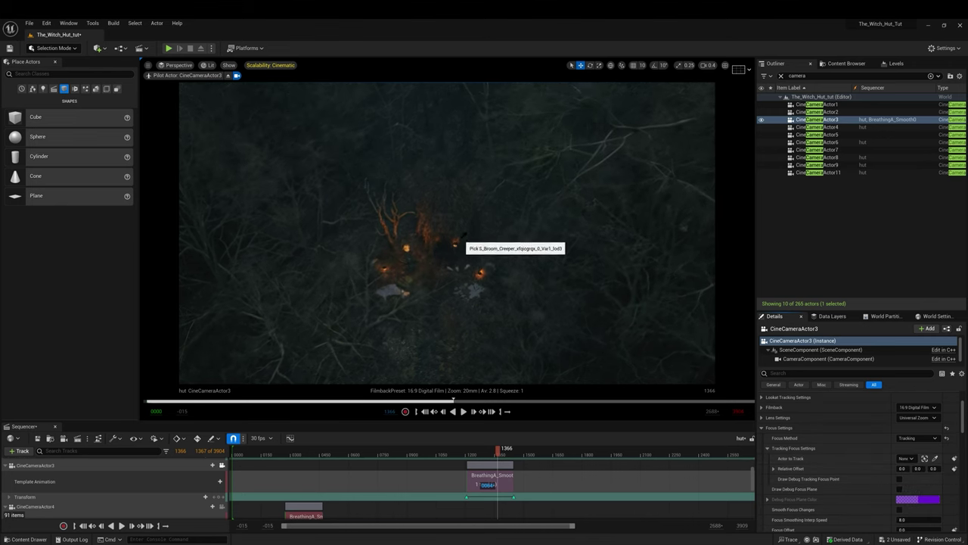
# Set tracking focus, check it with the debug focus plane, and set aperture to 0.616.
pyautogui.click(898, 489)
pyautogui.hotkey('alt', '3')
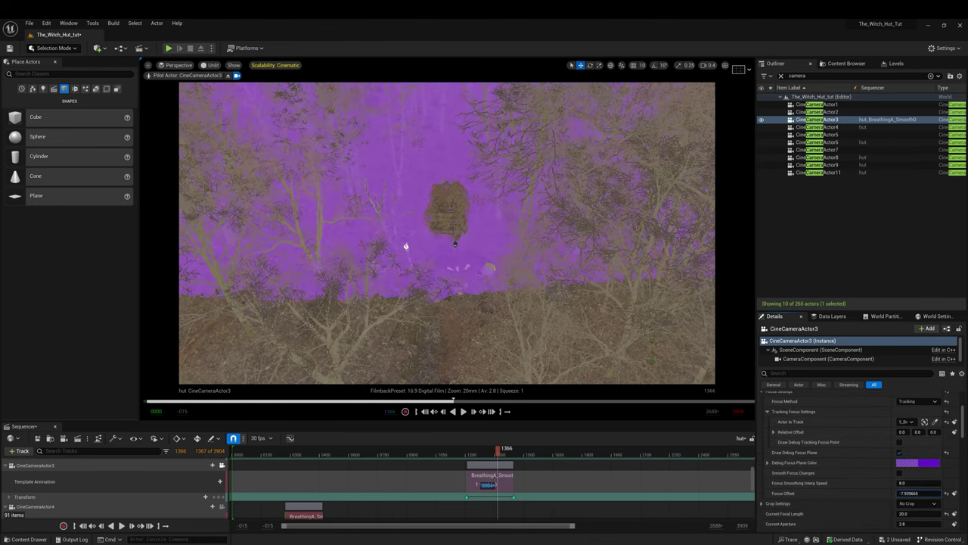
pyautogui.click(898, 489)
pyautogui.scroll(-2, 881, 477)
pyautogui.scroll(2, 881, 477)
pyautogui.hotkey('alt', '4')
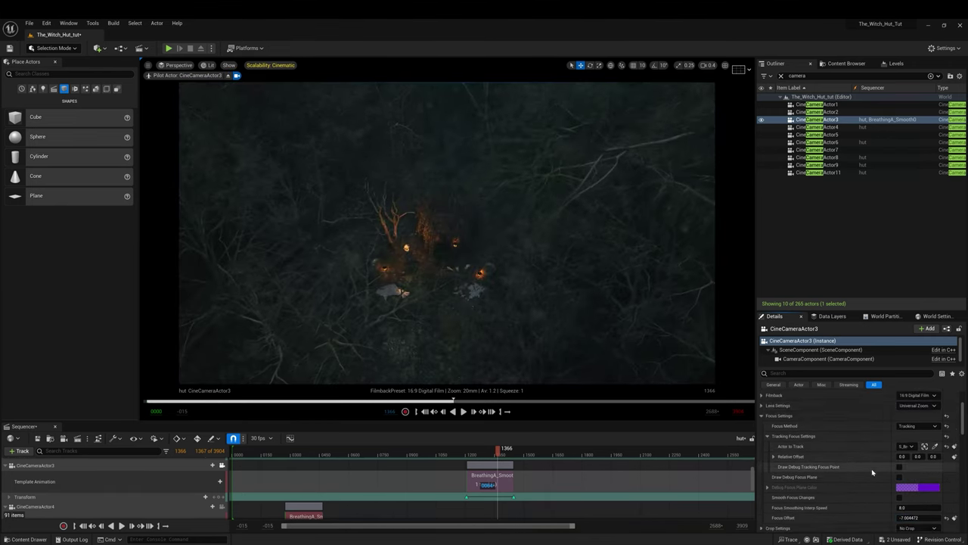
pyautogui.scroll(-2, 872, 472)
pyautogui.moveTo(919, 500); pyautogui.dragTo(912, 500)
pyautogui.click(464, 412)
pyautogui.click(817, 135)
pyautogui.click(824, 150)
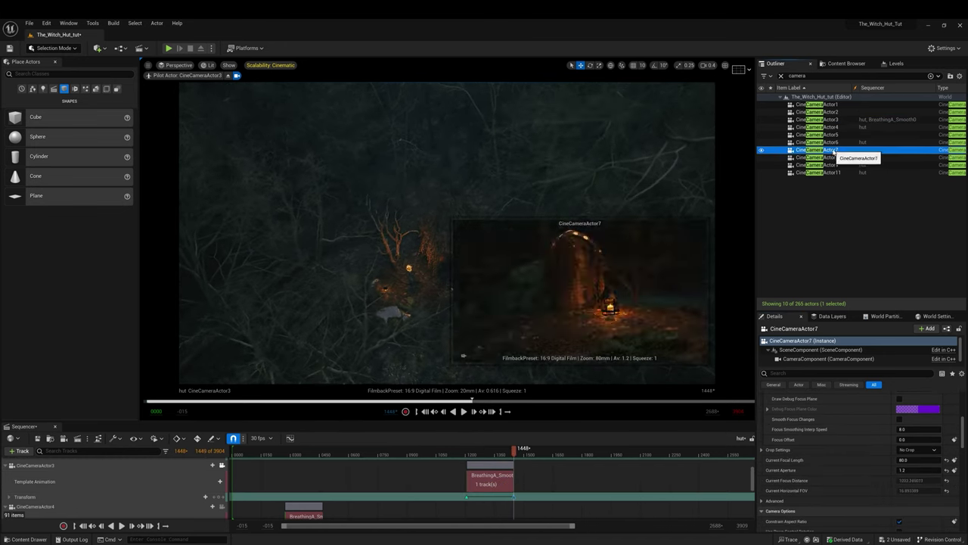
# Add CineCameraActor5 to the sequence, rotate its view slightly and key the position at 1719.
pyautogui.moveTo(824, 134); pyautogui.dragTo(182, 476)
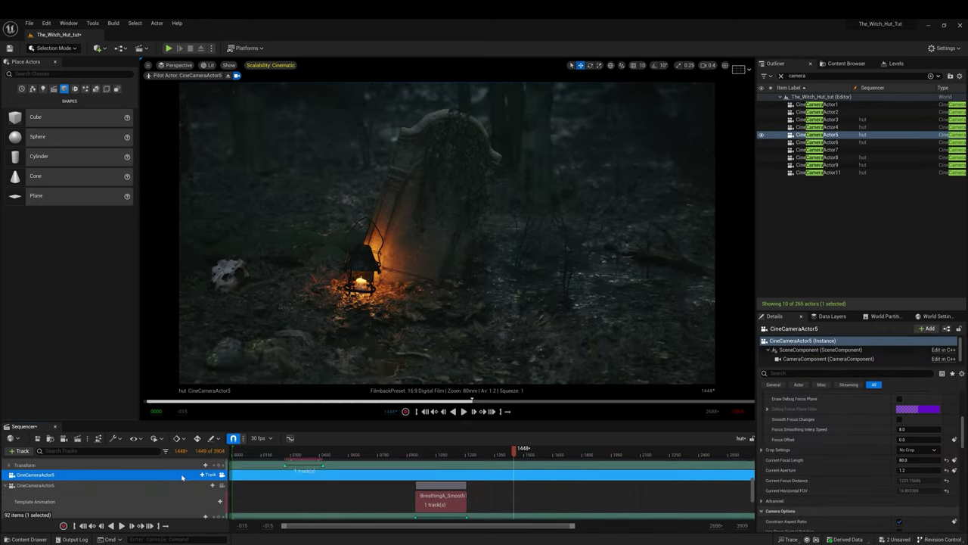
pyautogui.moveTo(372, 368); pyautogui.dragTo(355, 356, button='right')
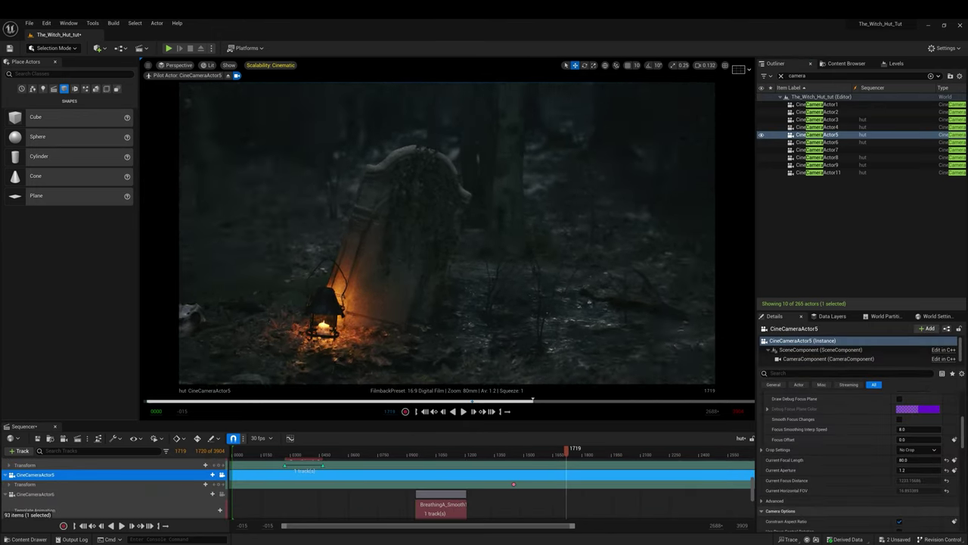
pyautogui.rightClick(568, 484)
pyautogui.click(464, 412)
pyautogui.click(464, 411)
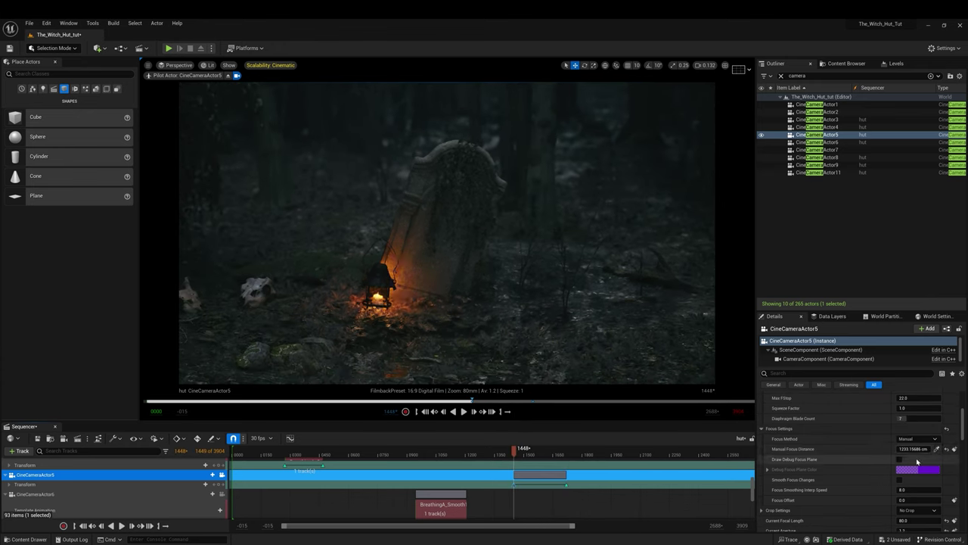
# Set a -19.5 focus offset and 0.901 aperture, then locate a mossy rock's asset.
pyautogui.click(900, 490)
pyautogui.scroll(-2, 896, 481)
pyautogui.click(900, 441)
pyautogui.hotkey('alt', '4')
pyautogui.scroll(3, 908, 424)
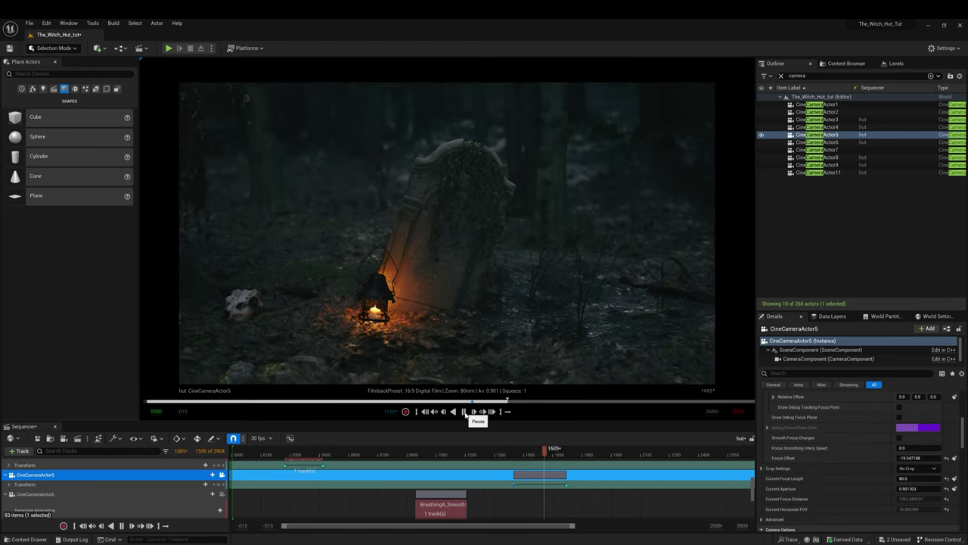
pyautogui.click(605, 297)
pyautogui.hotkey('ctrl', 'b')
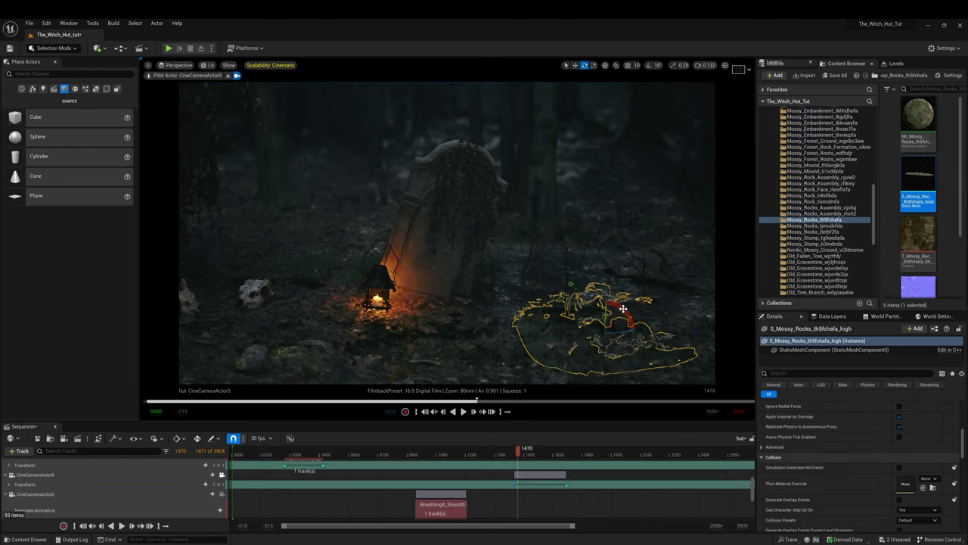
# Locate the Mossy_Rocks_tletbf2fa and Old_Fallen_Tree assets beside the gravestone, then select CineCameraActor2.
pyautogui.click(584, 299)
pyautogui.hotkey('ctrl', 'b')
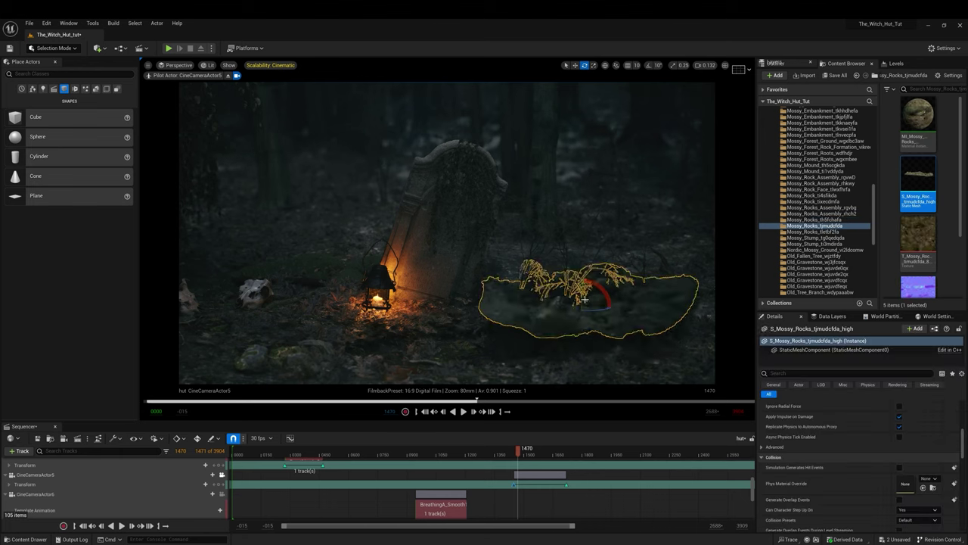
pyautogui.click(814, 231)
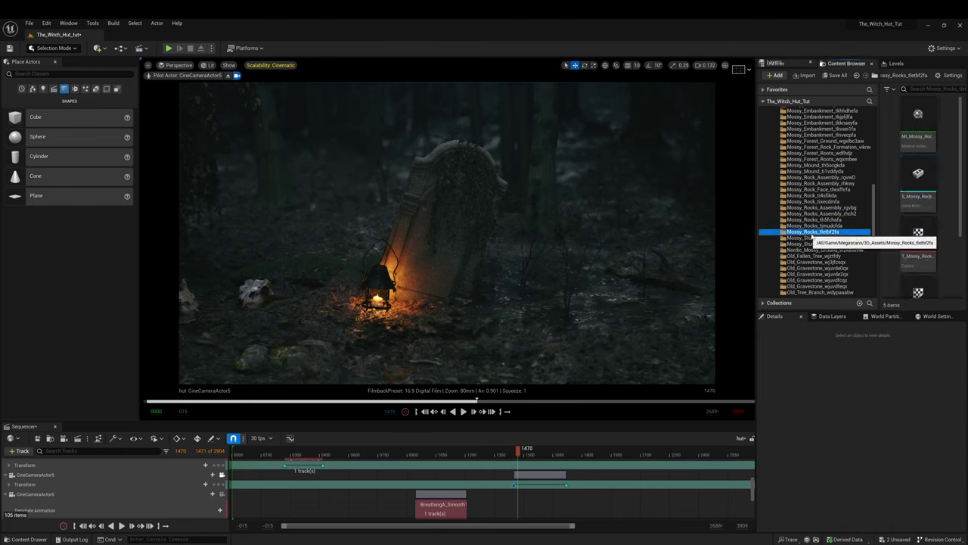
pyautogui.click(579, 311)
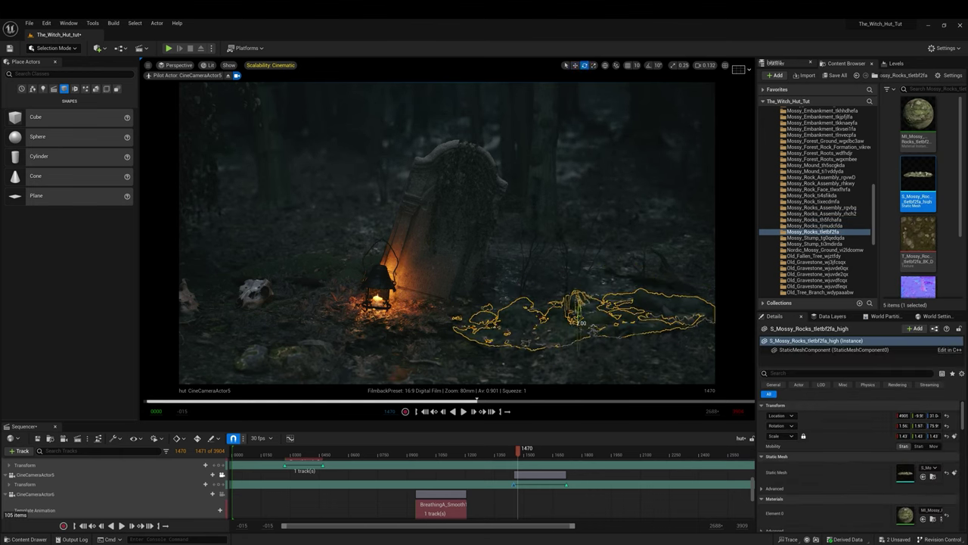
pyautogui.press('space')
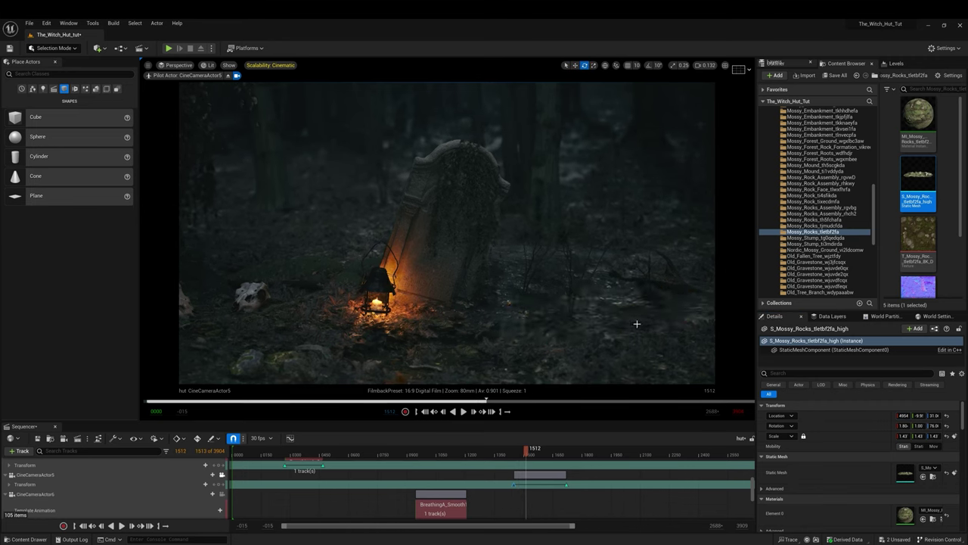
pyautogui.click(814, 256)
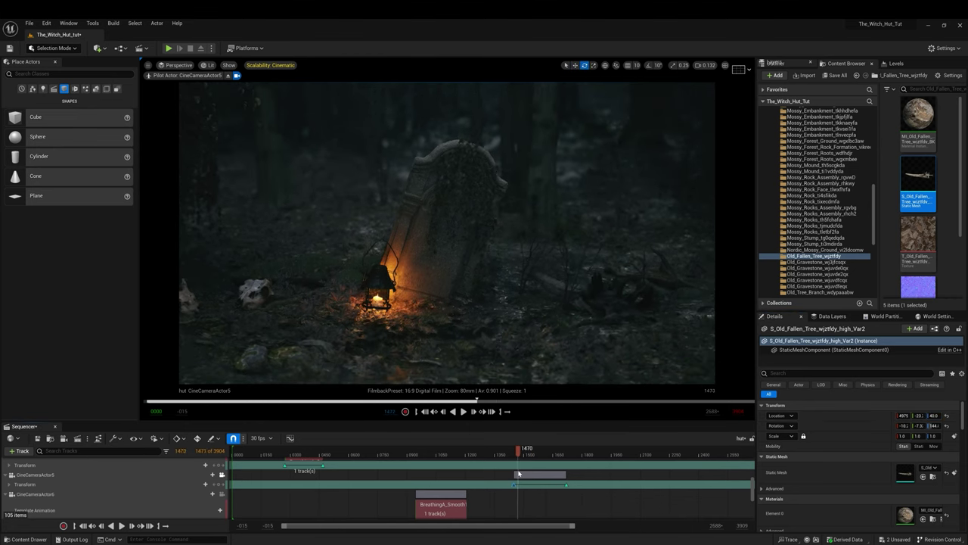
pyautogui.click(776, 62)
pyautogui.click(817, 111)
# Pilot CineCameraActor2 closer to the hut and key its new position.
pyautogui.click(194, 477)
pyautogui.moveTo(446, 233); pyautogui.dragTo(430, 230, button='right')
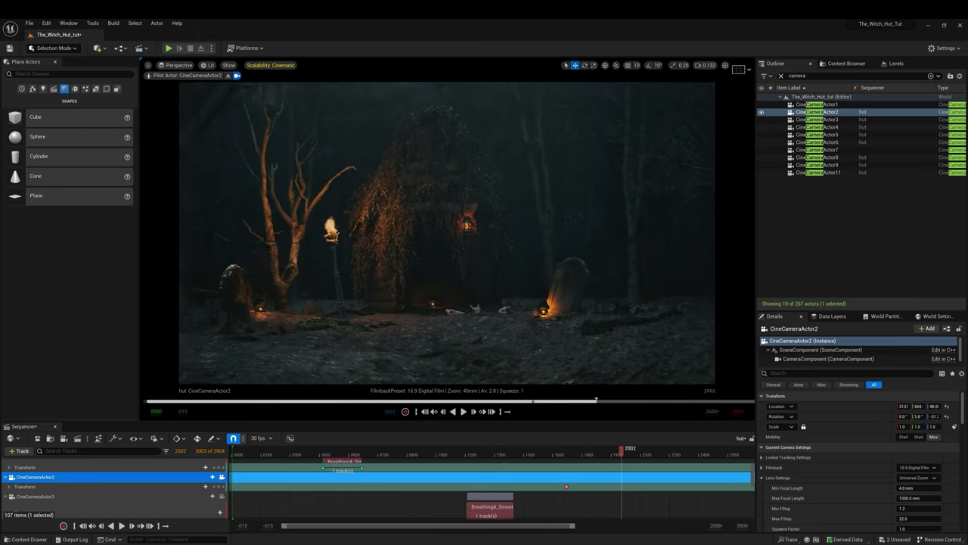
pyautogui.moveTo(429, 229); pyautogui.dragTo(416, 219, button='right')
pyautogui.click(582, 452)
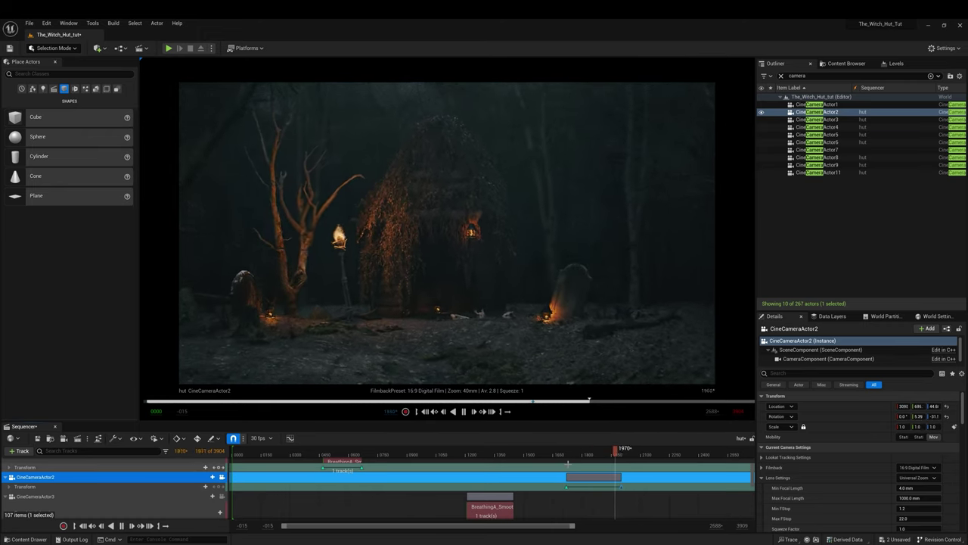
pyautogui.click(566, 490)
# Give CineCameraActor2 a BreathingA_Smooth animation with a 0.3 time scale.
pyautogui.click(212, 476)
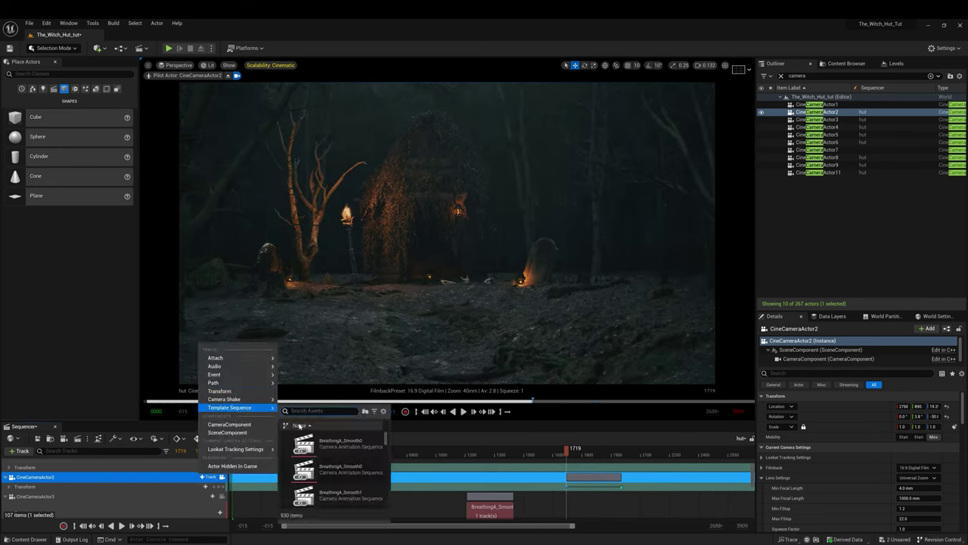
pyautogui.click(333, 431)
pyautogui.rightClick(594, 493)
pyautogui.click(771, 474)
pyautogui.write('0.3')
pyautogui.click(463, 412)
pyautogui.rightClick(594, 494)
pyautogui.press('Escape')
# Set CineCameraActor2 to tracking focus, preview the shot, and add CineCameraActor7 to the sequence.
pyautogui.click(567, 448)
pyautogui.click(156, 476)
pyautogui.scroll(-3, 855, 454)
pyautogui.click(918, 413)
pyautogui.click(912, 434)
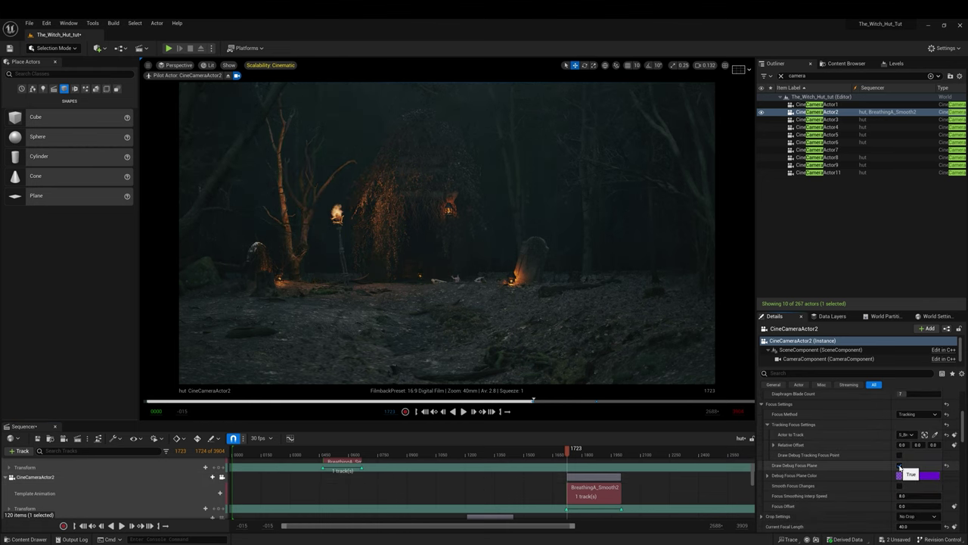
pyautogui.click(899, 465)
pyautogui.scroll(-1, 886, 484)
pyautogui.click(899, 428)
pyautogui.click(213, 65)
pyautogui.click(223, 89)
pyautogui.click(464, 411)
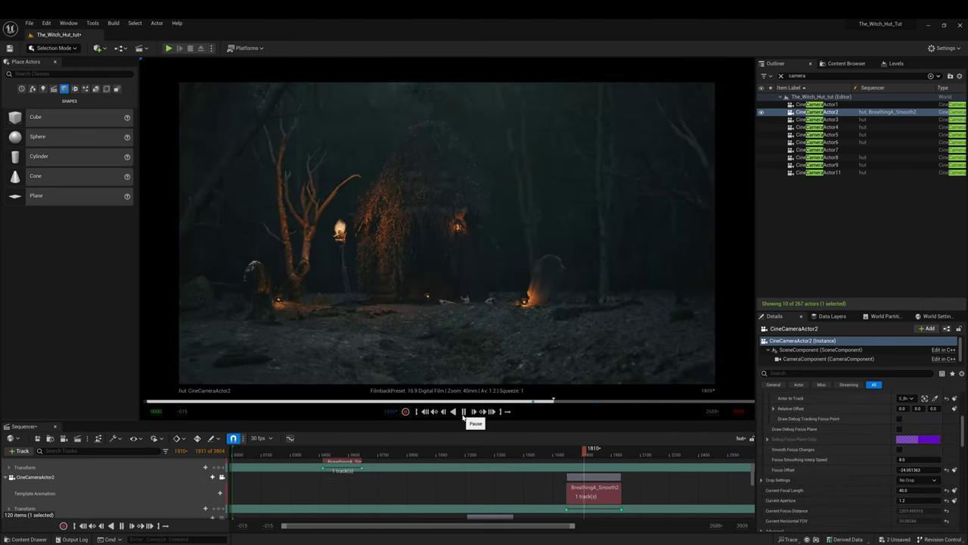
pyautogui.moveTo(817, 144); pyautogui.dragTo(202, 494)
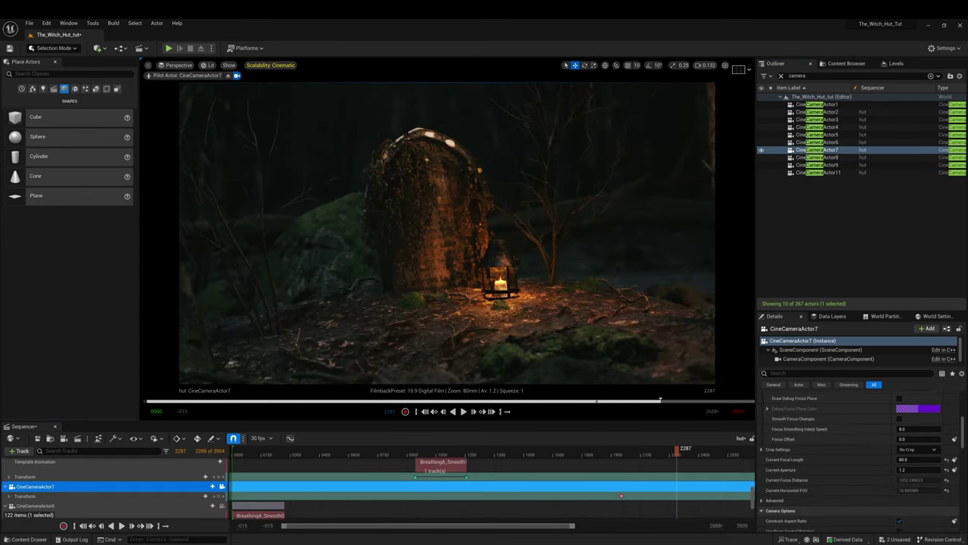
# Key CineCameraActor7's position at frame 2287 and set its focus offset to -22.97.
pyautogui.press('Return')
pyautogui.moveTo(677, 452); pyautogui.dragTo(621, 451)
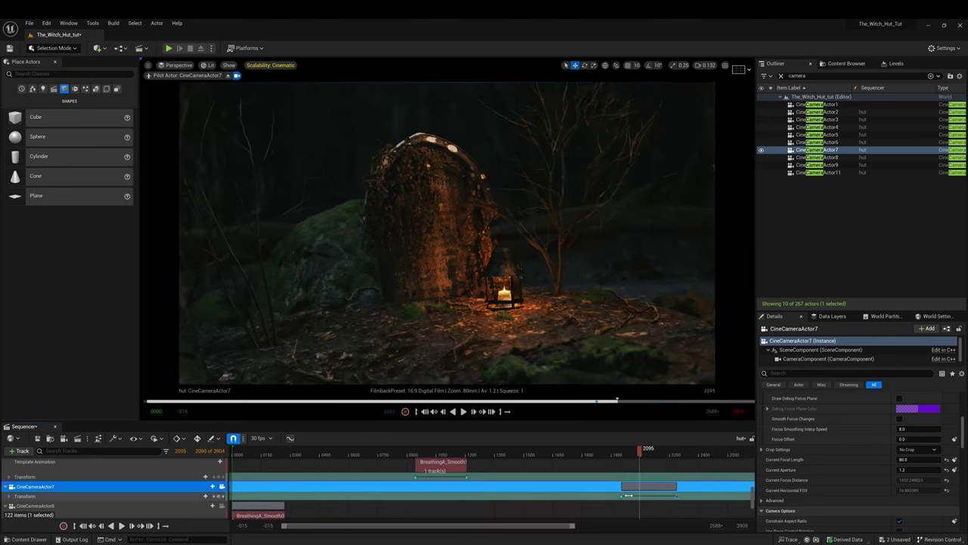
pyautogui.scroll(2, 902, 469)
pyautogui.moveTo(902, 507); pyautogui.dragTo(878, 508)
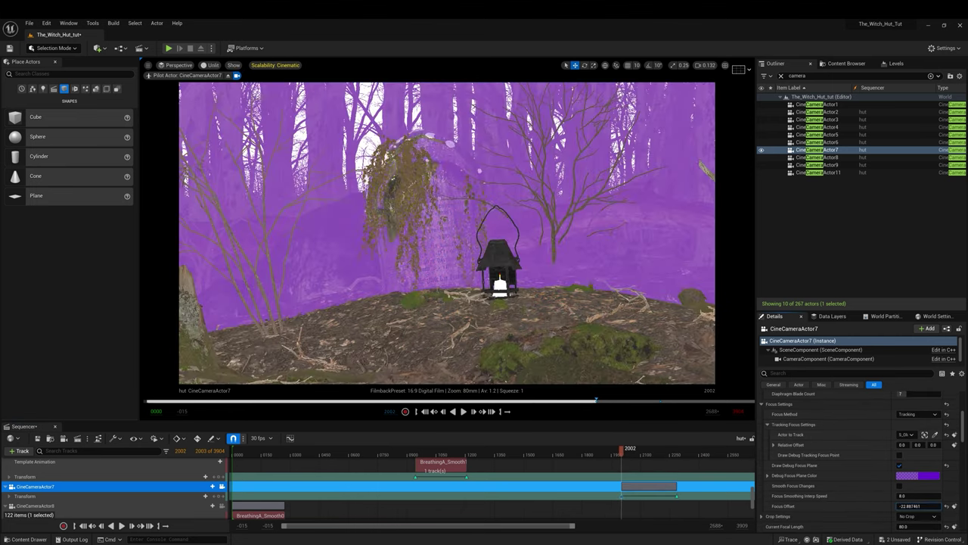
pyautogui.scroll(-1, 898, 520)
# Add a BreathingA_Smooth0 template animation to CineCameraActor7 and preview it.
pyautogui.click(212, 487)
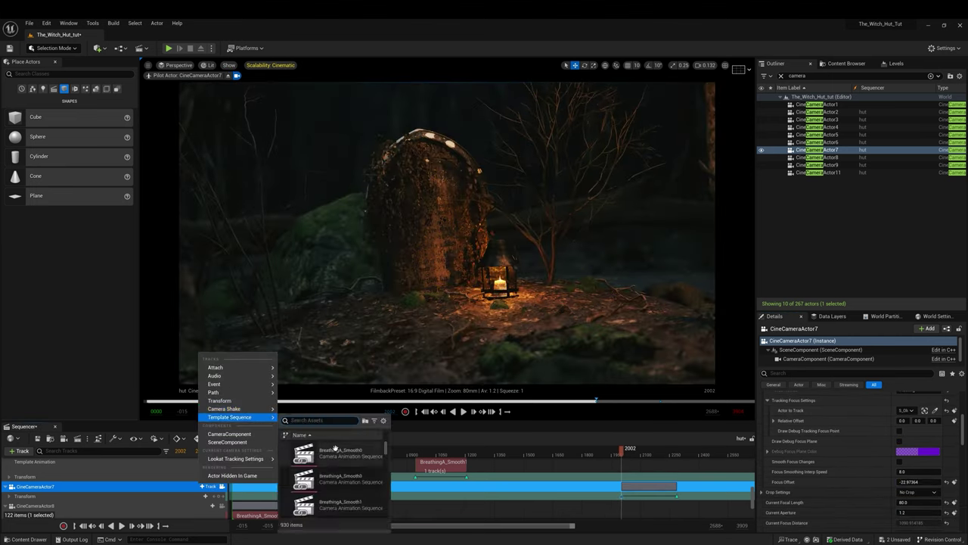
pyautogui.click(326, 426)
pyautogui.rightClick(537, 503)
pyautogui.click(464, 411)
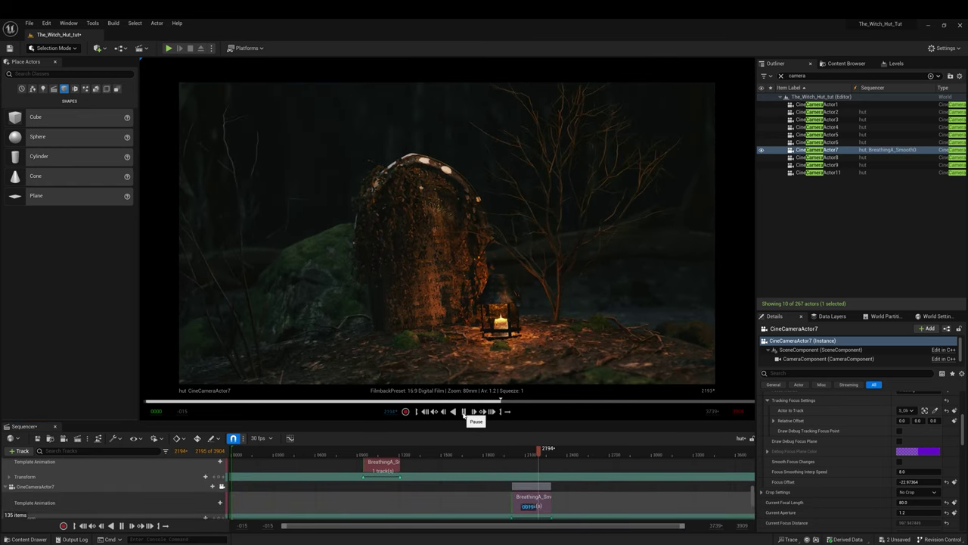
pyautogui.click(464, 411)
# Browse the Content Browser to the Mossy_Mound asset folder.
pyautogui.click(847, 62)
pyautogui.scroll(5, 817, 242)
pyautogui.click(825, 201)
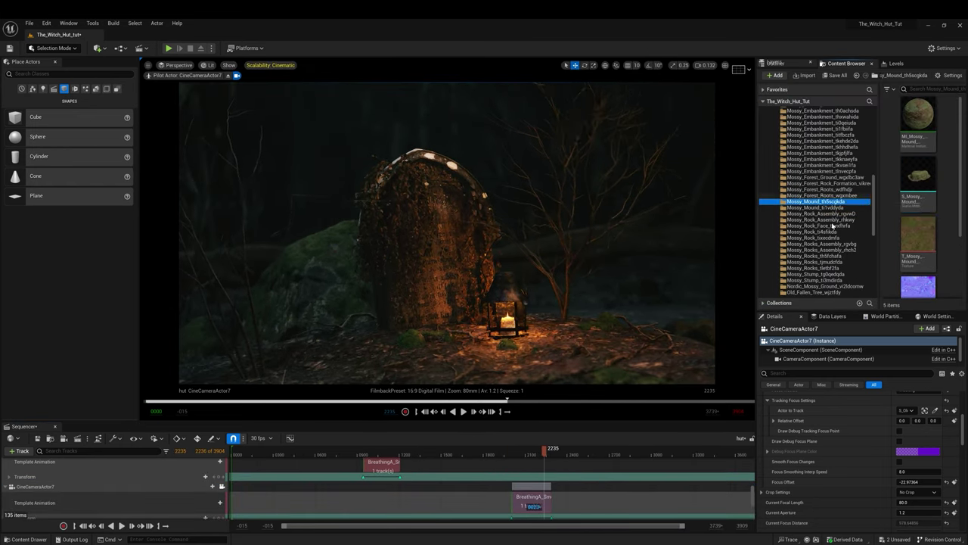
# Rotate the mossy mound rock and place mossy forest roots beside the lantern at frame 2164.
pyautogui.click(604, 320)
pyautogui.press('e')
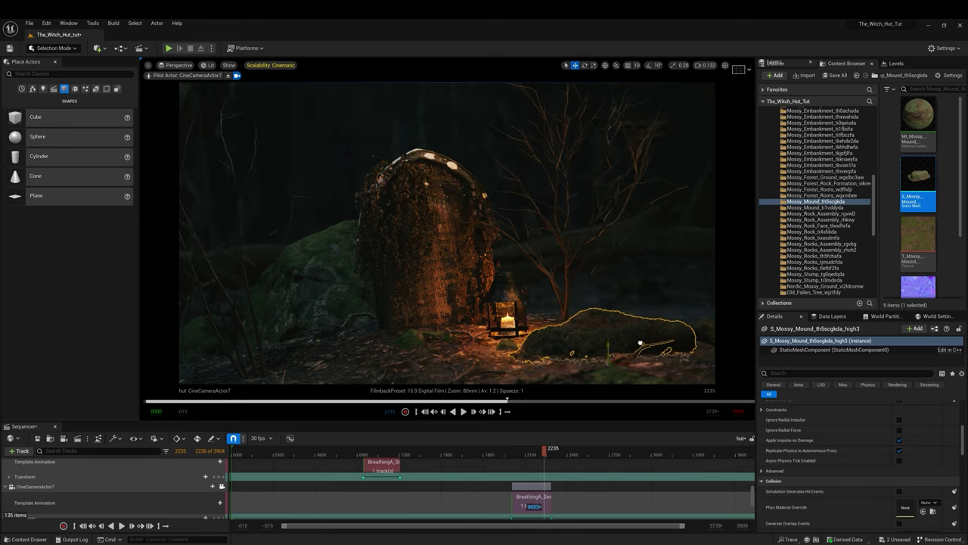
pyautogui.moveTo(918, 175); pyautogui.dragTo(435, 342)
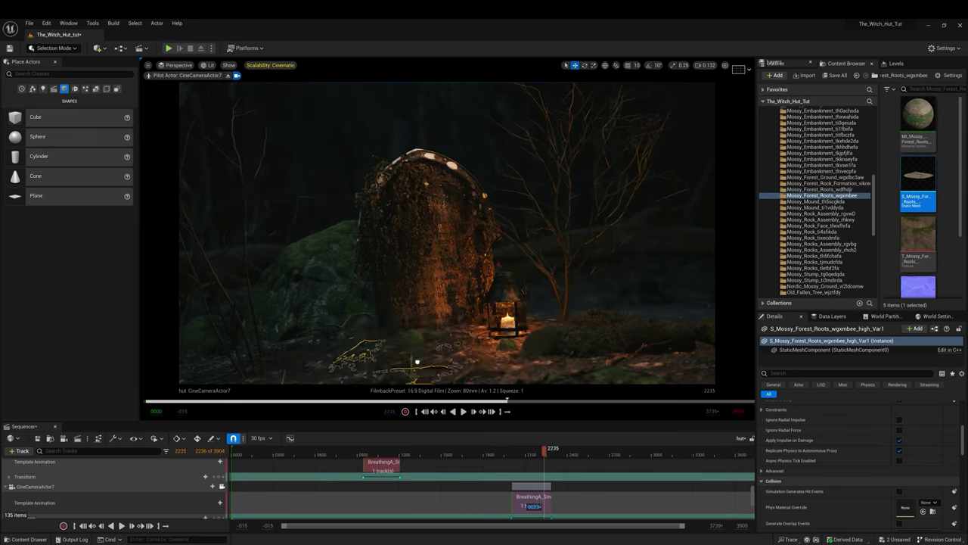
pyautogui.moveTo(544, 448); pyautogui.dragTo(534, 448)
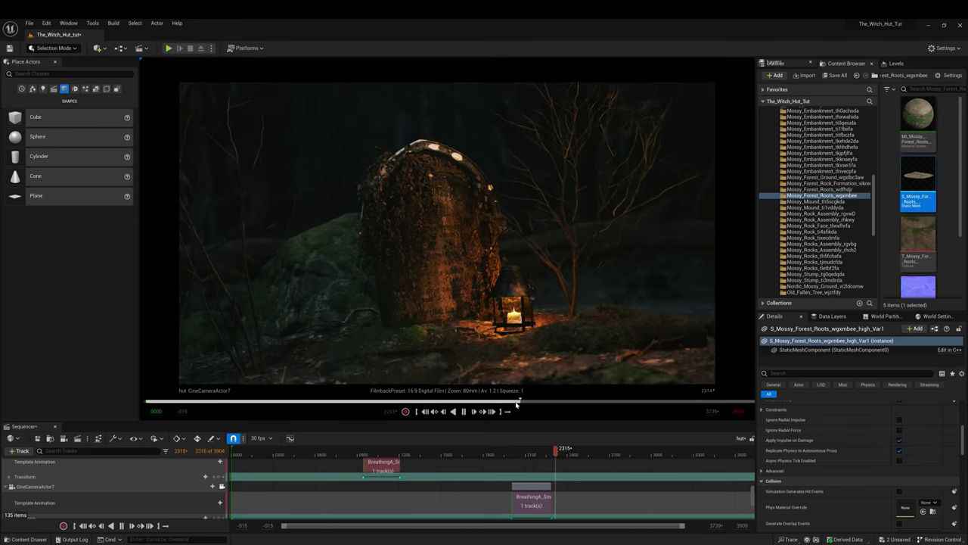
# Place hornbeam saplings at the shot's right and beside the mossy stone, then preview the shot.
pyautogui.click(549, 288)
pyautogui.click(934, 443)
pyautogui.moveTo(919, 231); pyautogui.dragTo(681, 331)
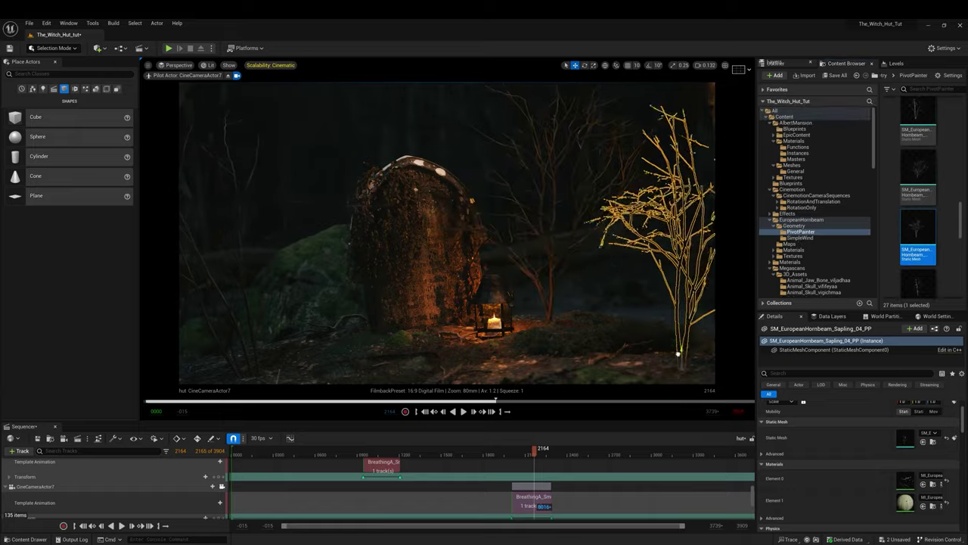
pyautogui.moveTo(918, 201); pyautogui.dragTo(611, 318)
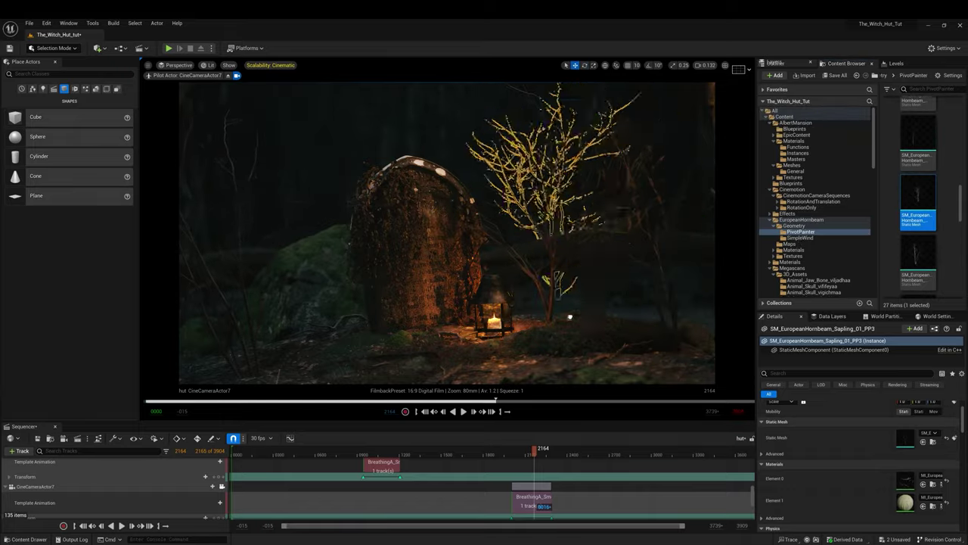
pyautogui.click(463, 410)
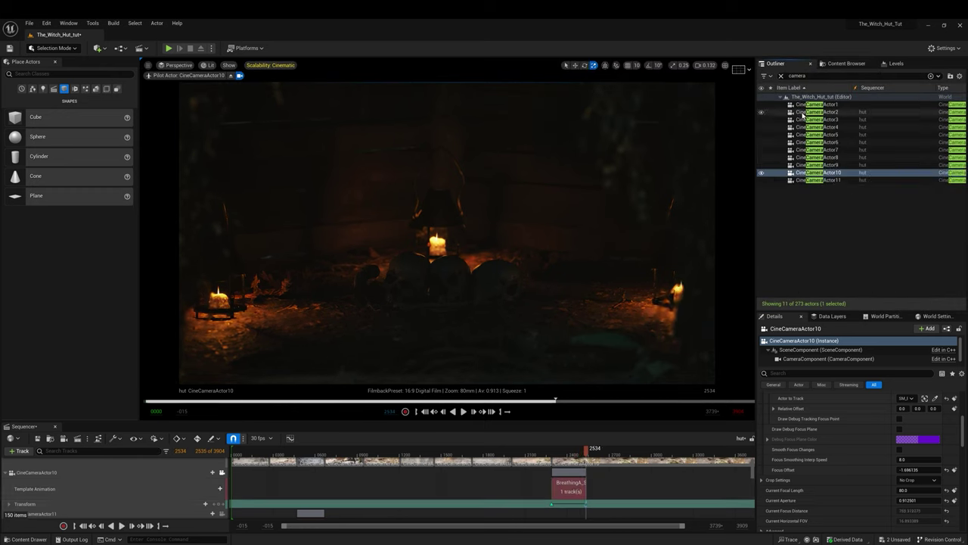
pyautogui.rightClick(825, 157)
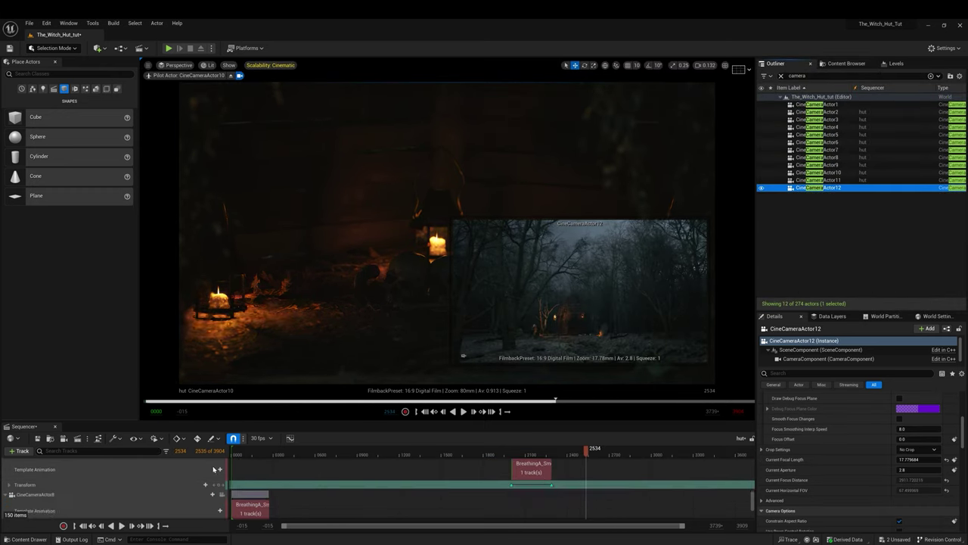
# Pilot CineCameraActor12 closer to the hut behind the foreground mossy roots.
pyautogui.scroll(4, 964, 432)
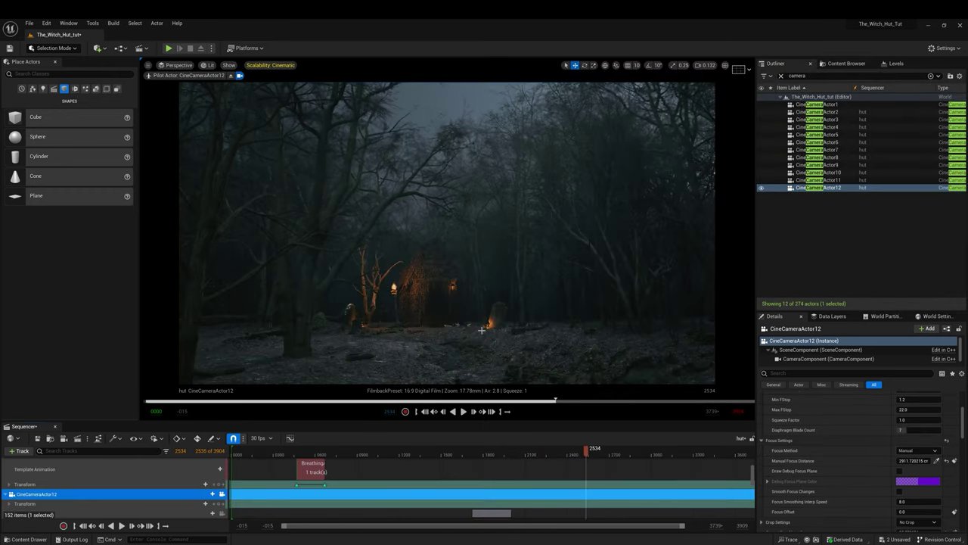
pyautogui.press('w')
pyautogui.press('w')
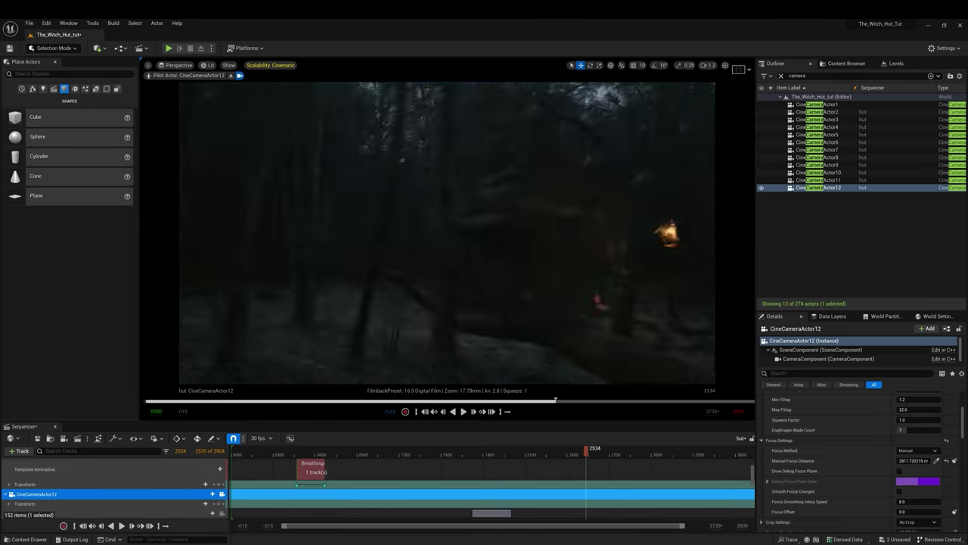
pyautogui.press('w')
pyautogui.press('w')
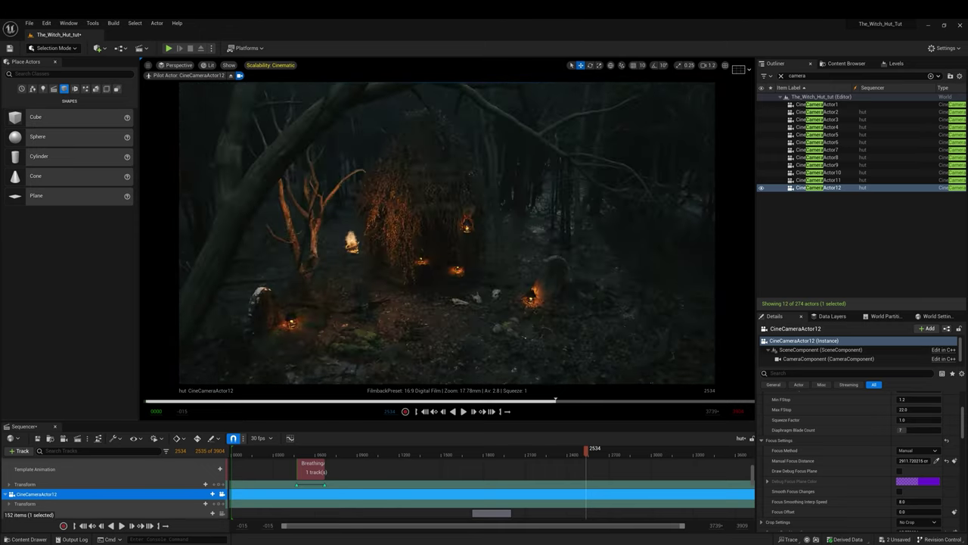
pyautogui.click(437, 311)
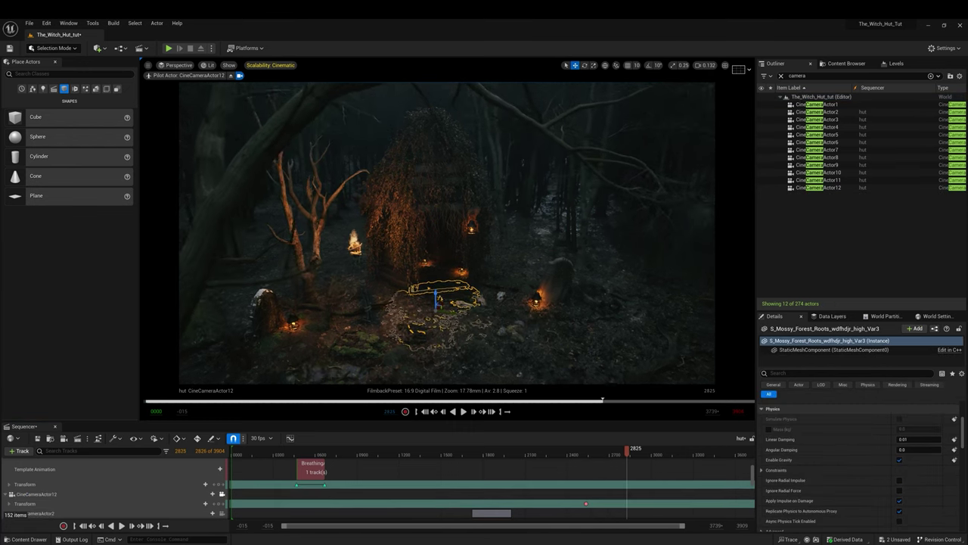
pyautogui.press('e')
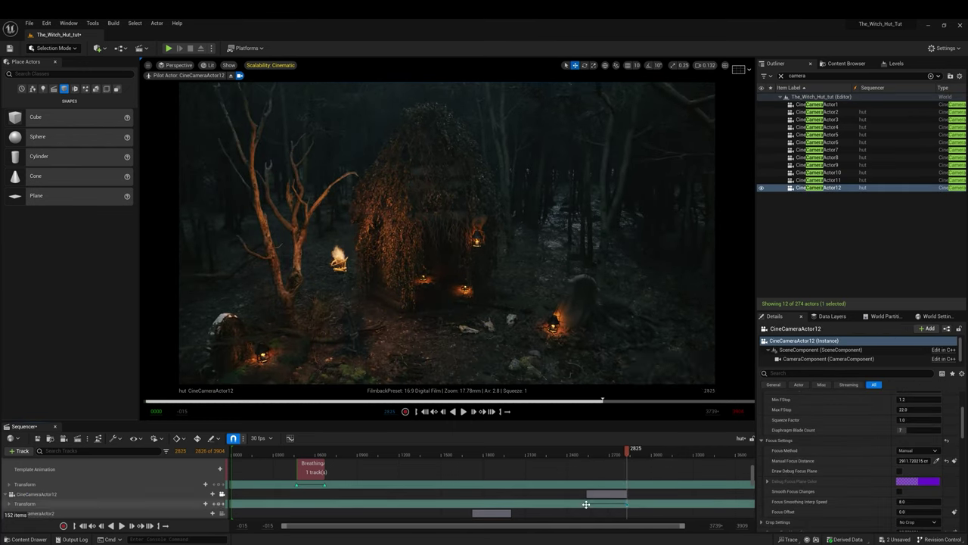
# Adjust the BreathingA_Smooth1 section's range and check focus with the debug focus plane during playback.
pyautogui.rightClick(605, 484)
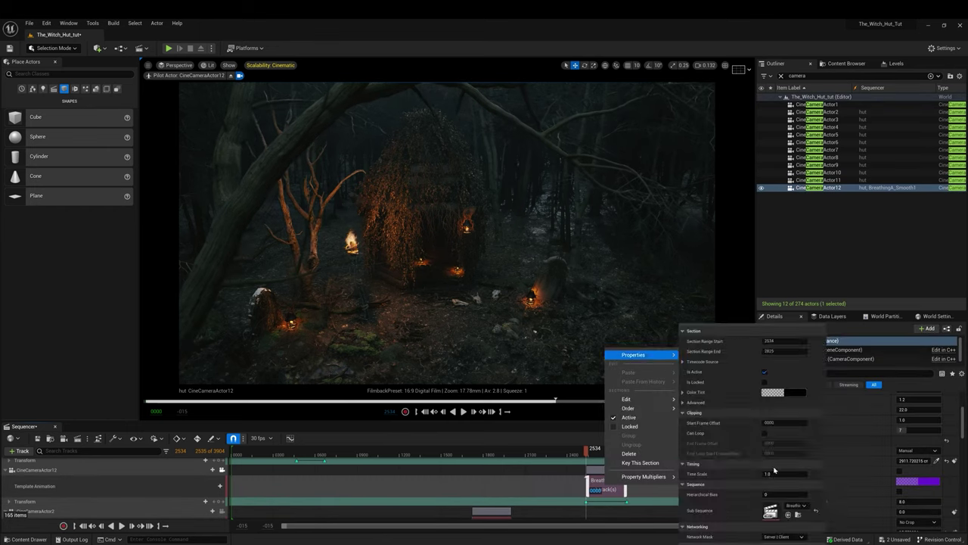
pyautogui.click(696, 408)
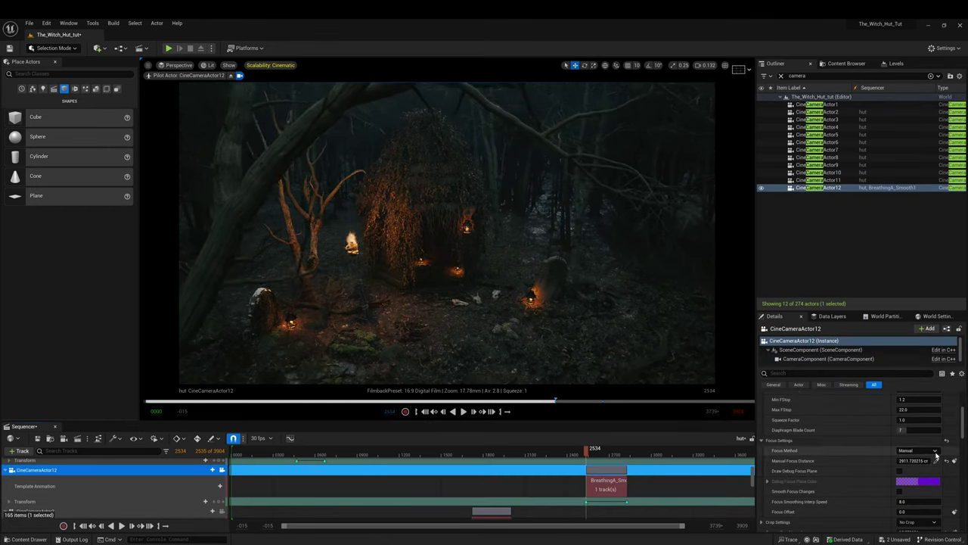
pyautogui.click(899, 500)
pyautogui.scroll(-1, 905, 521)
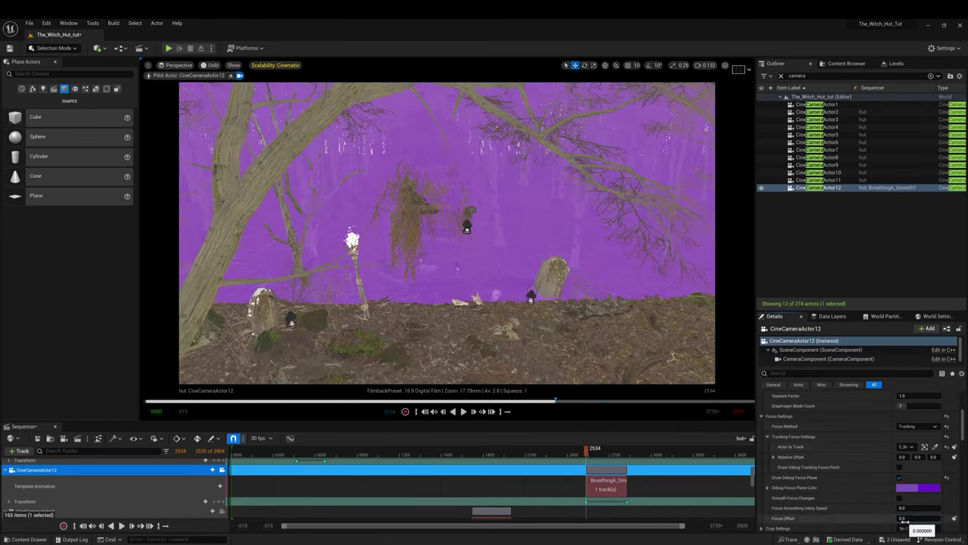
pyautogui.click(900, 479)
pyautogui.click(464, 412)
pyautogui.scroll(-1, 870, 454)
pyautogui.click(464, 411)
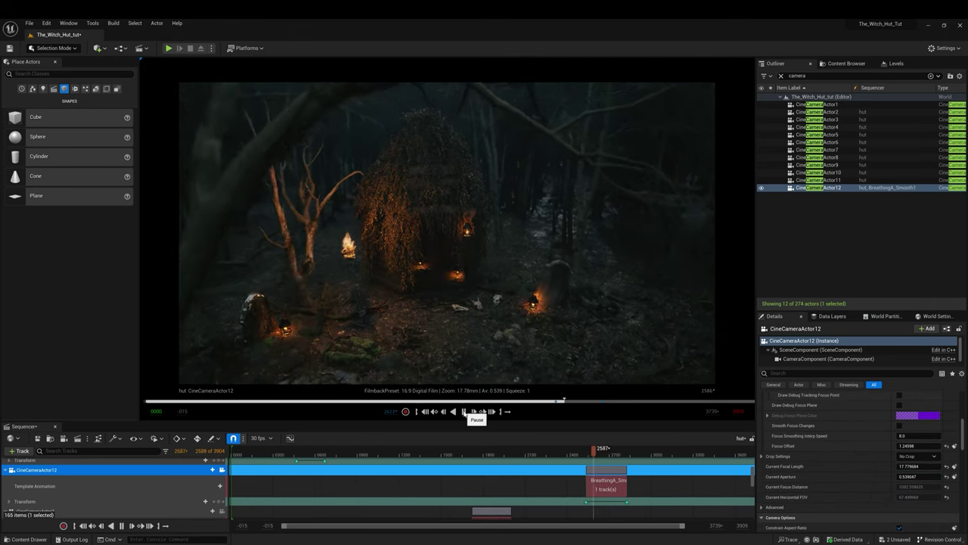
# Switch CineCameraActor8's focus method to Tracking and check its debug focus plane.
pyautogui.scroll(4, 574, 477)
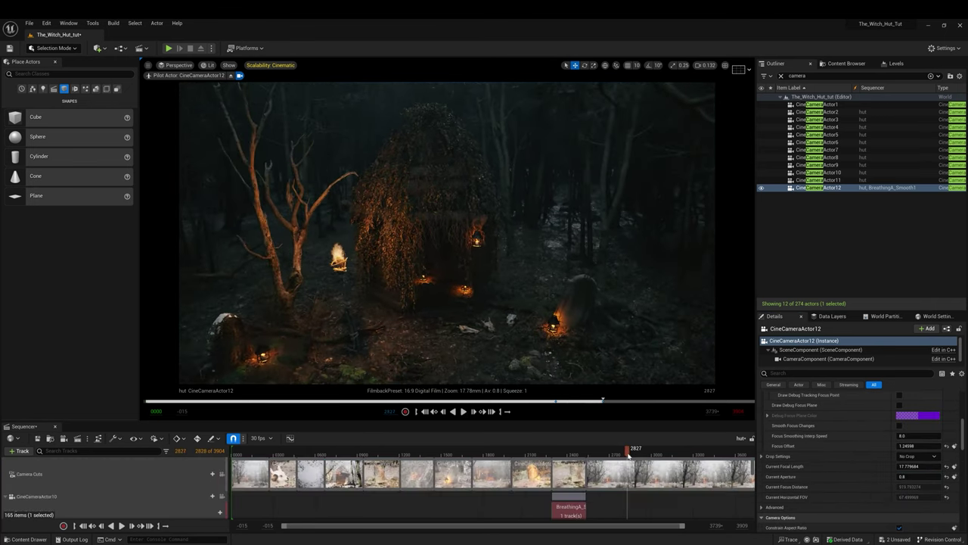
pyautogui.click(445, 411)
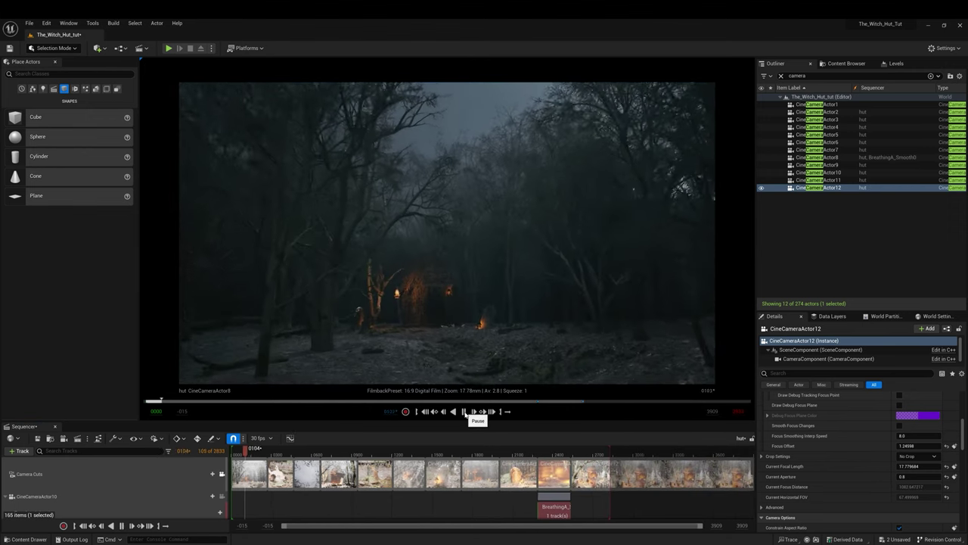
pyautogui.click(252, 452)
pyautogui.rightClick(257, 473)
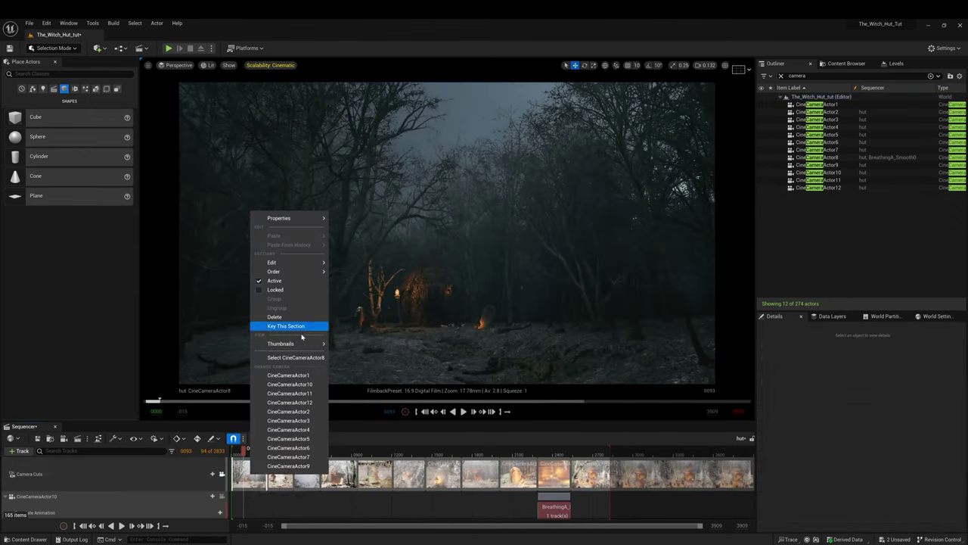
pyautogui.click(292, 324)
pyautogui.click(917, 414)
pyautogui.click(916, 450)
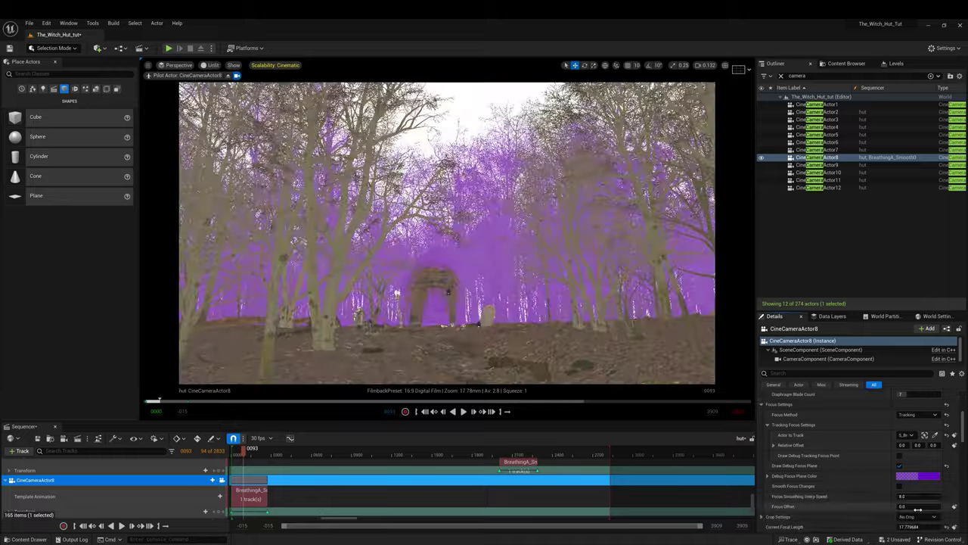
pyautogui.click(900, 502)
pyautogui.scroll(-3, 870, 469)
pyautogui.click(464, 410)
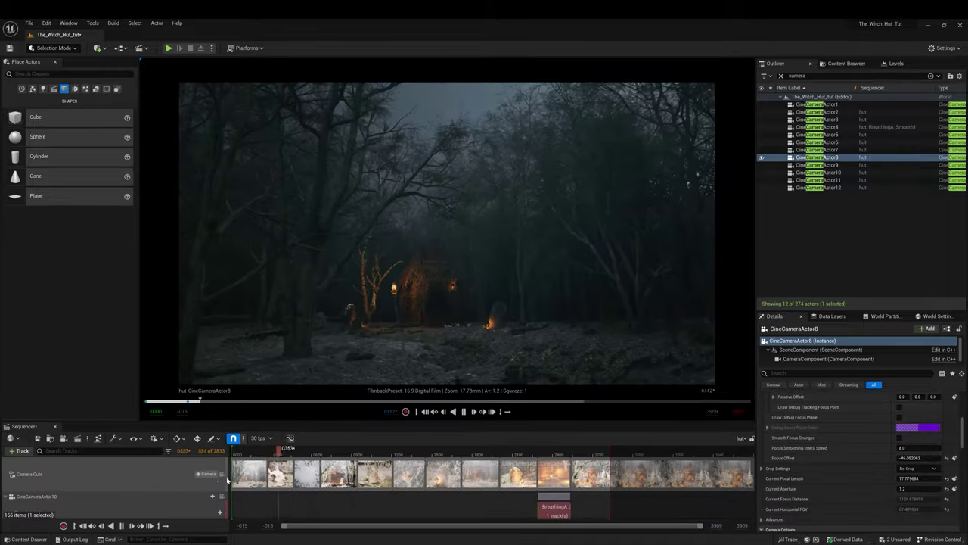
# Pilot CineCameraActor9 and show its debug focus plane.
pyautogui.rightClick(341, 473)
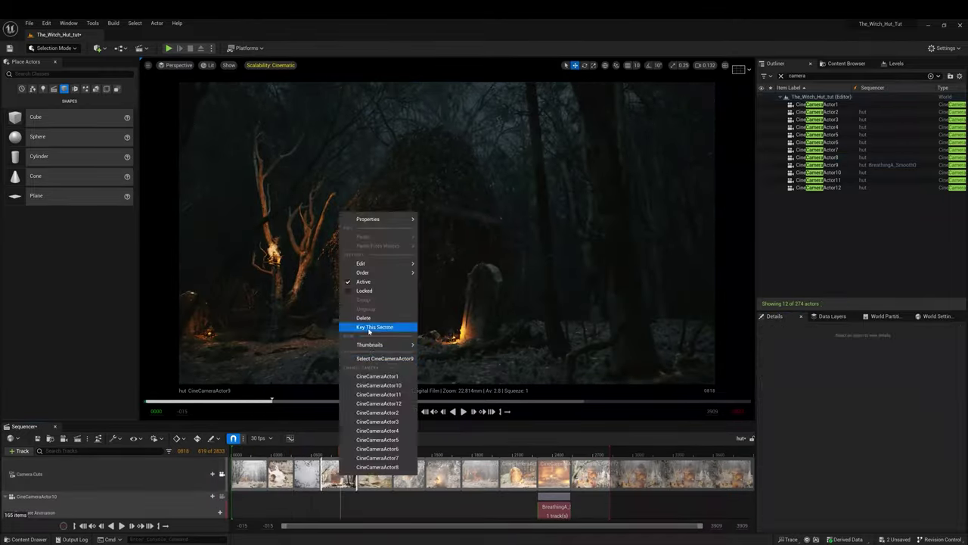
pyautogui.click(378, 323)
pyautogui.scroll(-2, 935, 468)
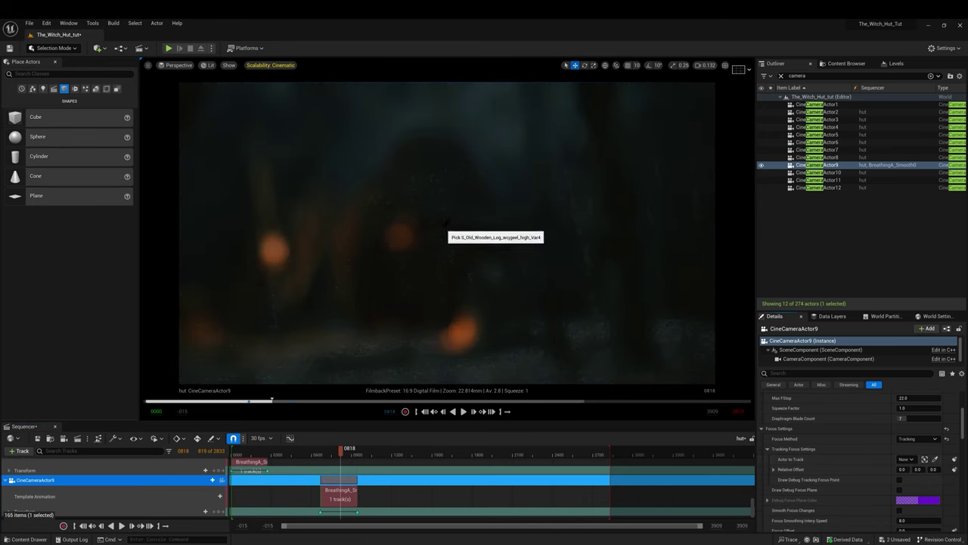
pyautogui.click(899, 490)
pyautogui.scroll(-3, 904, 506)
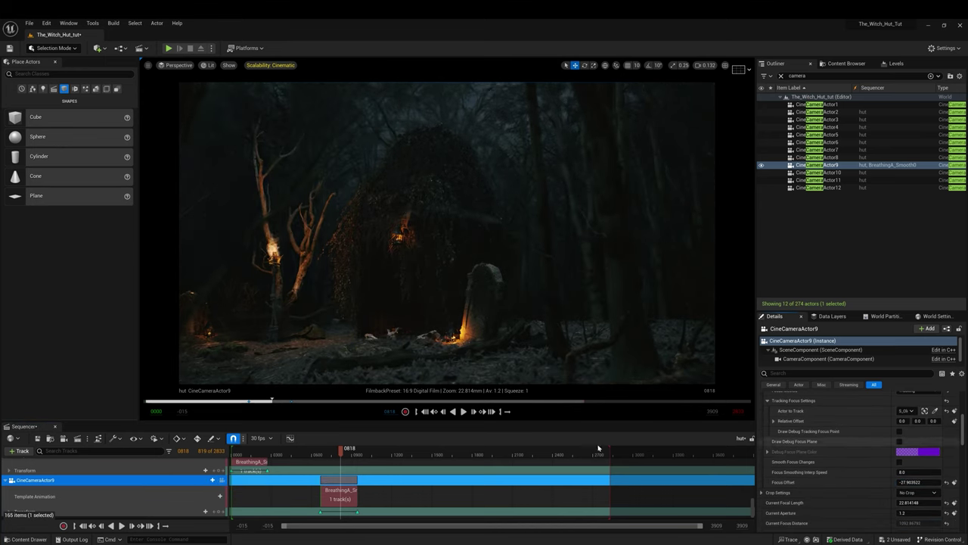
# Switch the cut to CineCameraActor11, scrub to the lantern-by-gravestone shot and play from there.
pyautogui.rightClick(307, 467)
pyautogui.click(337, 385)
pyautogui.moveTo(304, 454); pyautogui.dragTo(411, 456)
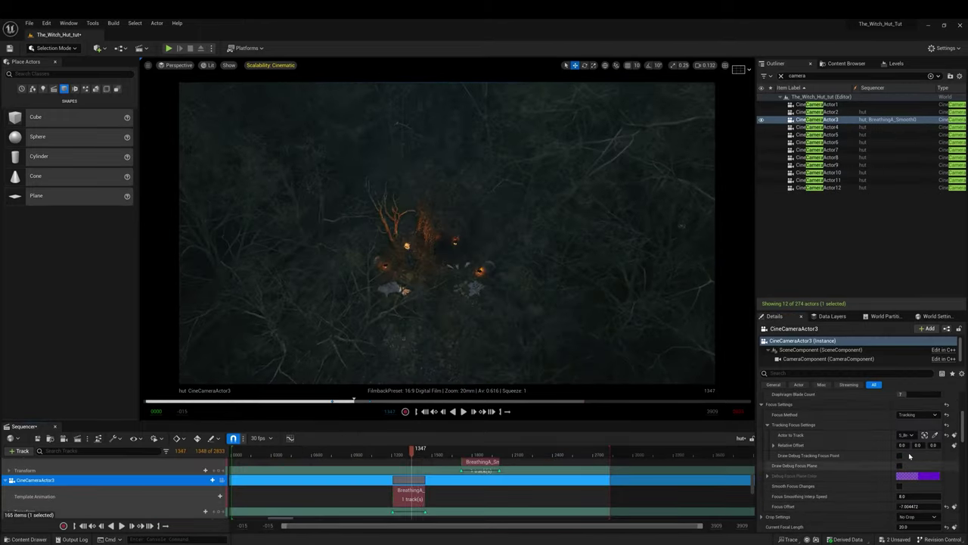
pyautogui.moveTo(411, 457)
pyautogui.mouseDown()
pyautogui.moveTo(450, 448)
pyautogui.moveTo(561, 462)
pyautogui.mouseUp()
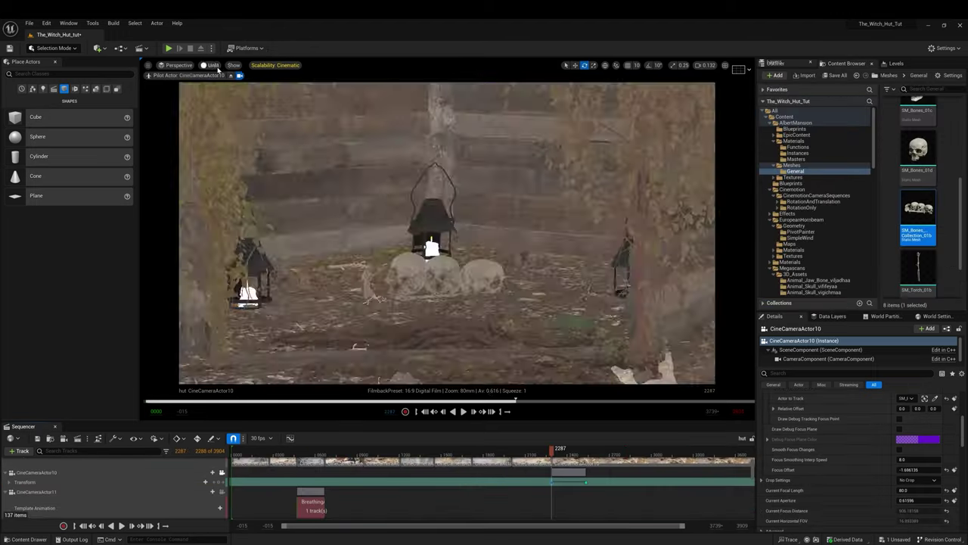
pyautogui.click(464, 412)
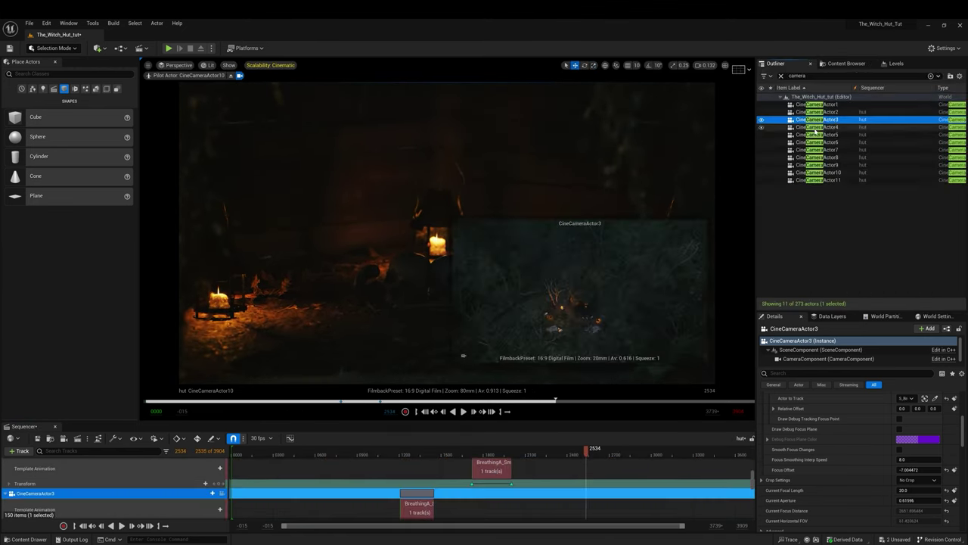
# Create a new cine camera from the current view and fly it toward the hut.
pyautogui.click(817, 142)
pyautogui.click(821, 157)
pyautogui.hotkey('ctrl', 'd')
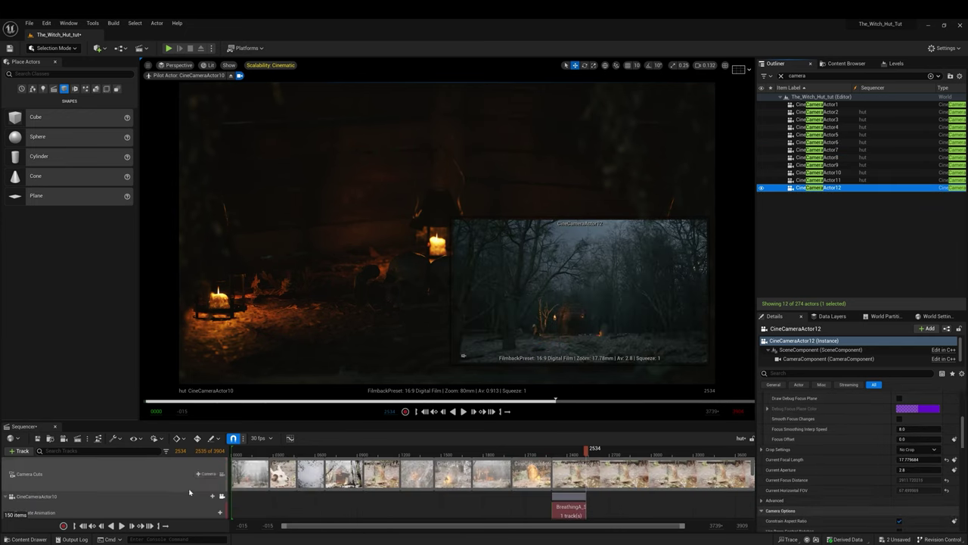
pyautogui.moveTo(446, 235); pyautogui.dragTo(454, 227, button='right')
pyautogui.moveTo(459, 309); pyautogui.dragTo(454, 283, button='right')
pyautogui.click(591, 452)
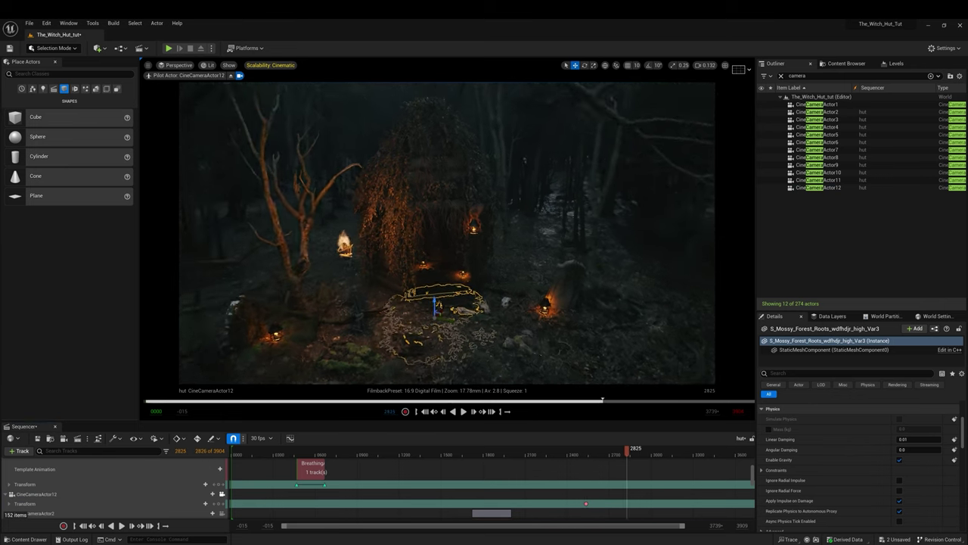
# Move the breathing section to the playhead at frame 2534 and preview the shot.
pyautogui.rightClick(627, 502)
pyautogui.moveTo(627, 451); pyautogui.dragTo(586, 451)
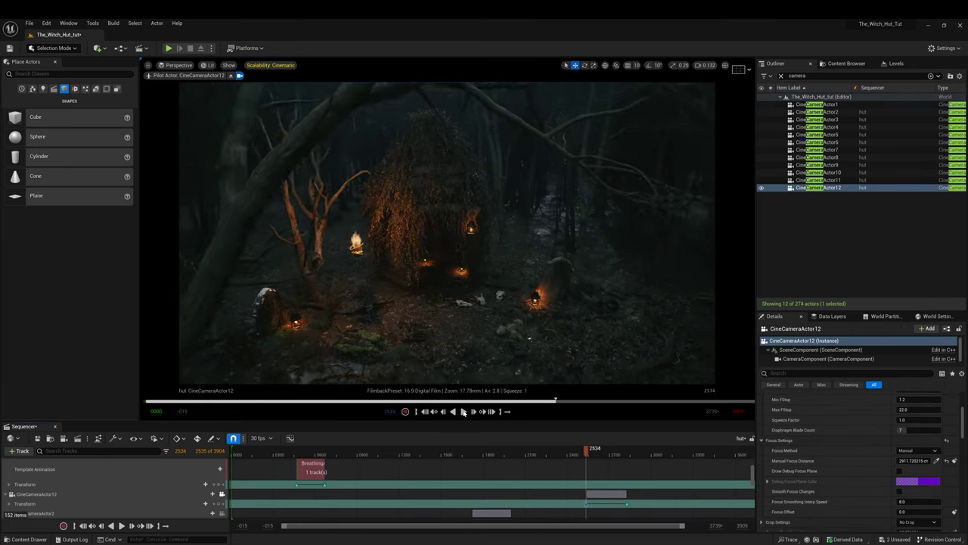
pyautogui.moveTo(313, 469); pyautogui.dragTo(605, 484)
pyautogui.rightClick(605, 485)
pyautogui.click(464, 412)
# Check CineCameraActor12's tracking focus with the debug focus plane in unlit and lit views.
pyautogui.click(589, 458)
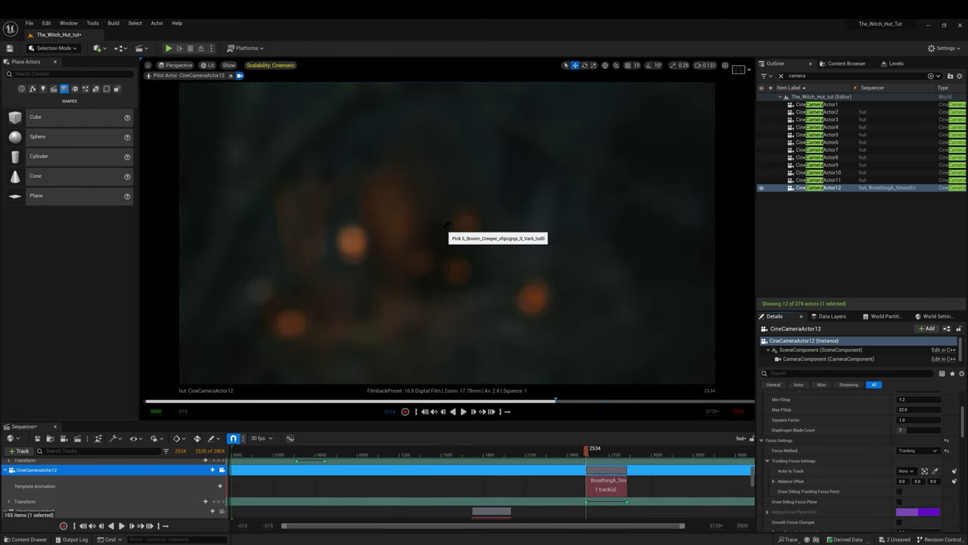
pyautogui.click(900, 502)
pyautogui.hotkey('alt', '3')
pyautogui.scroll(-1, 925, 525)
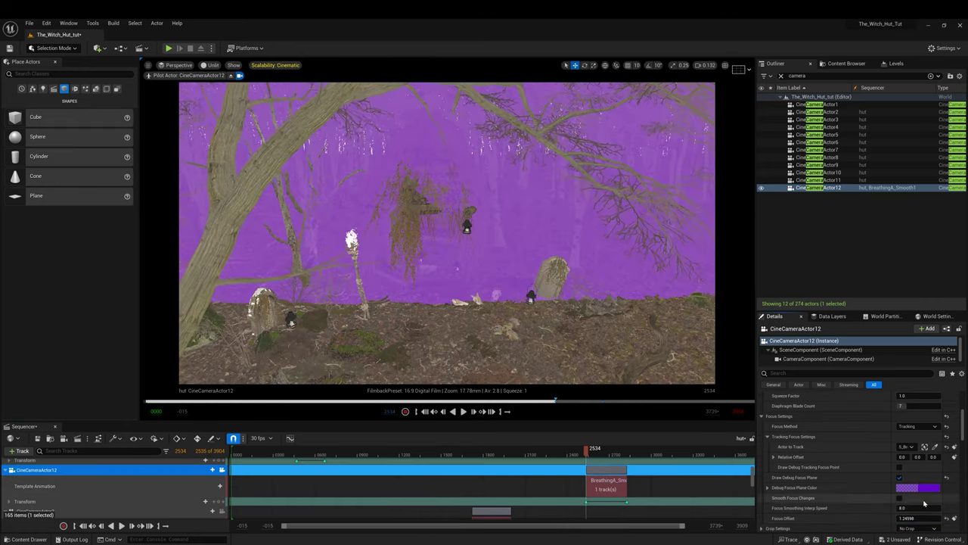
pyautogui.click(899, 478)
pyautogui.hotkey('alt', '4')
pyautogui.scroll(-1, 866, 500)
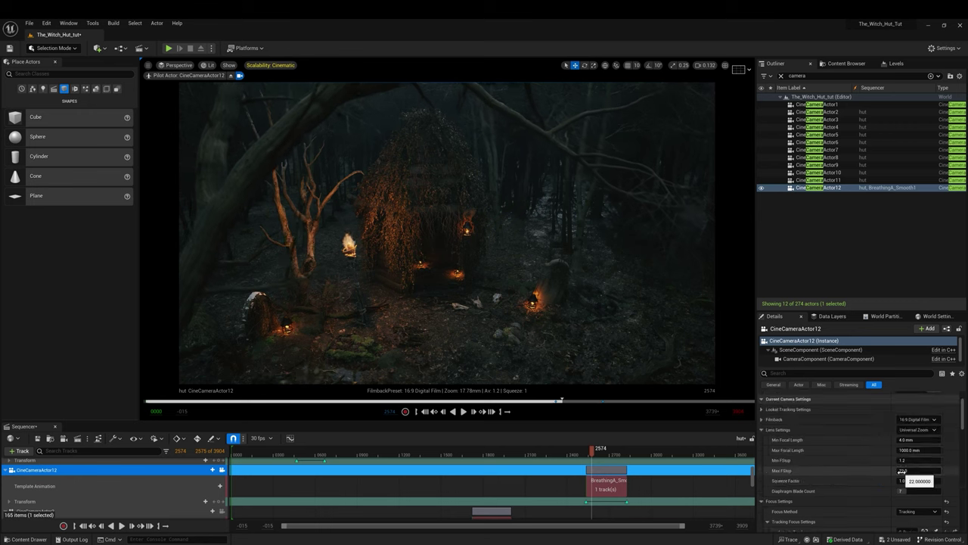
pyautogui.click(464, 411)
pyautogui.click(464, 411)
# Set CineCameraActor12's Current Aperture to 0.8.
pyautogui.click(919, 476)
pyautogui.write('0.8')
pyautogui.click(464, 412)
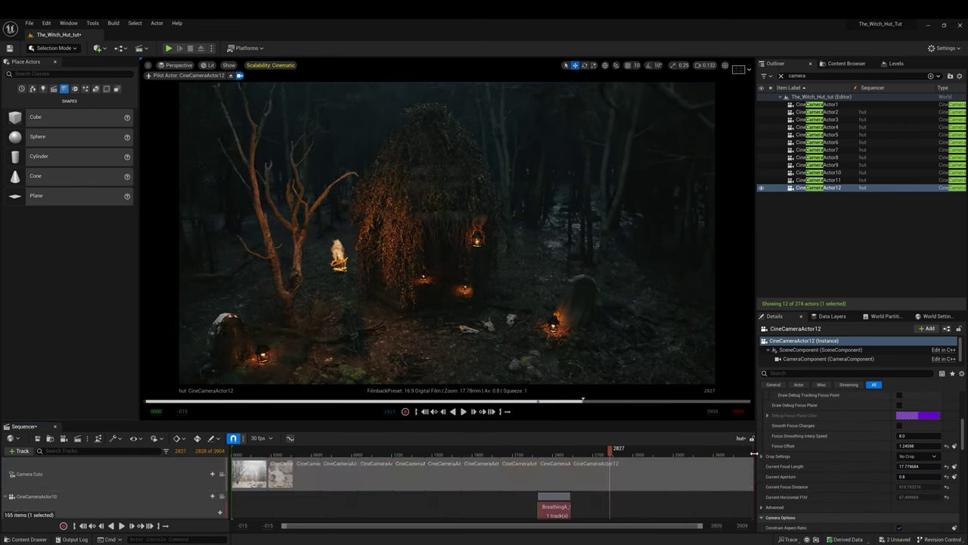
# Open the CineCameraActor8 shot's tracks, show its focus plane and play back the sequence.
pyautogui.click(464, 411)
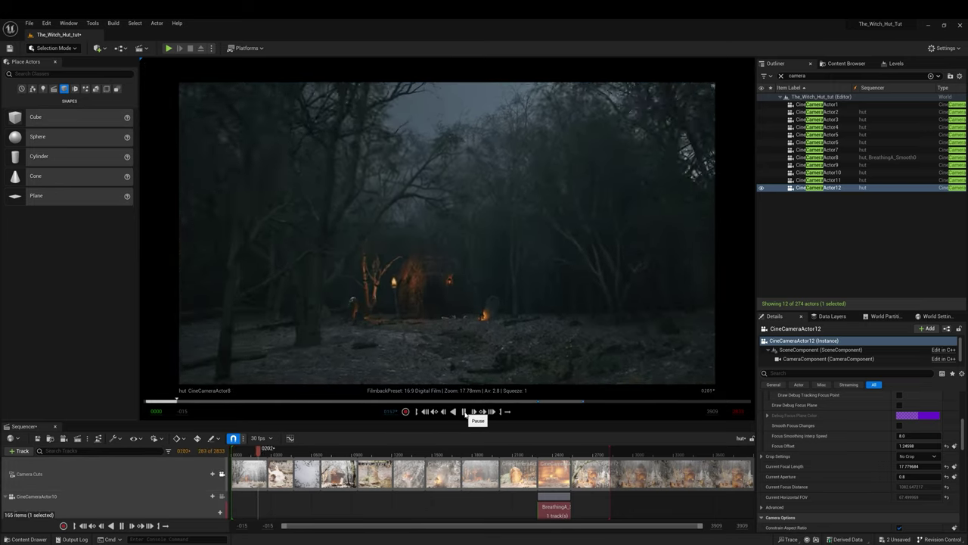
pyautogui.click(464, 411)
pyautogui.doubleClick(257, 472)
pyautogui.click(192, 480)
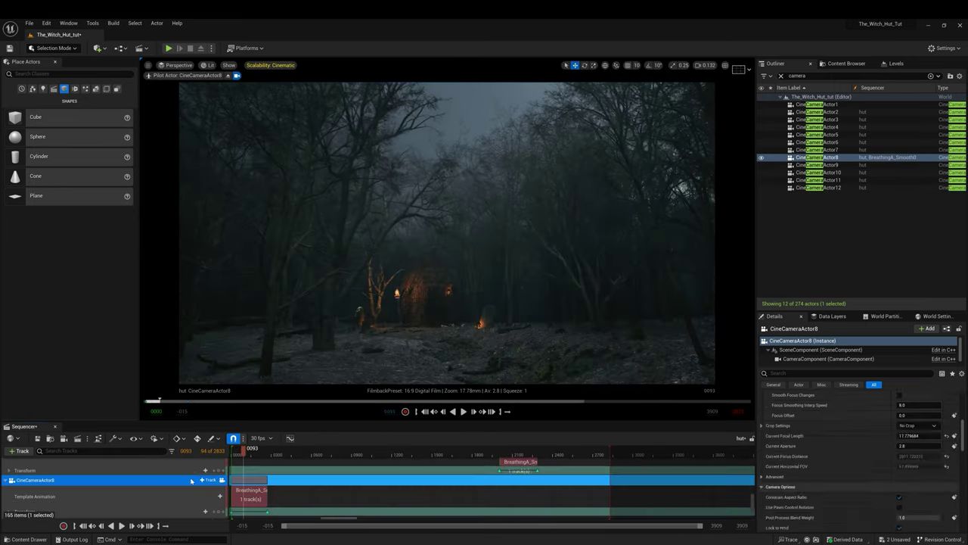
pyautogui.scroll(4, 918, 456)
pyautogui.click(899, 501)
pyautogui.scroll(-3, 918, 469)
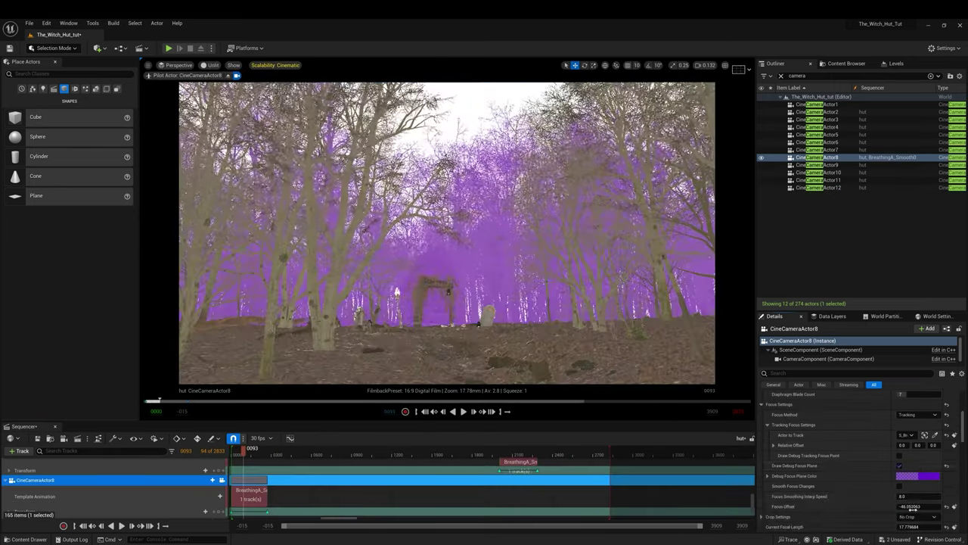
pyautogui.click(464, 412)
pyautogui.scroll(3, 226, 475)
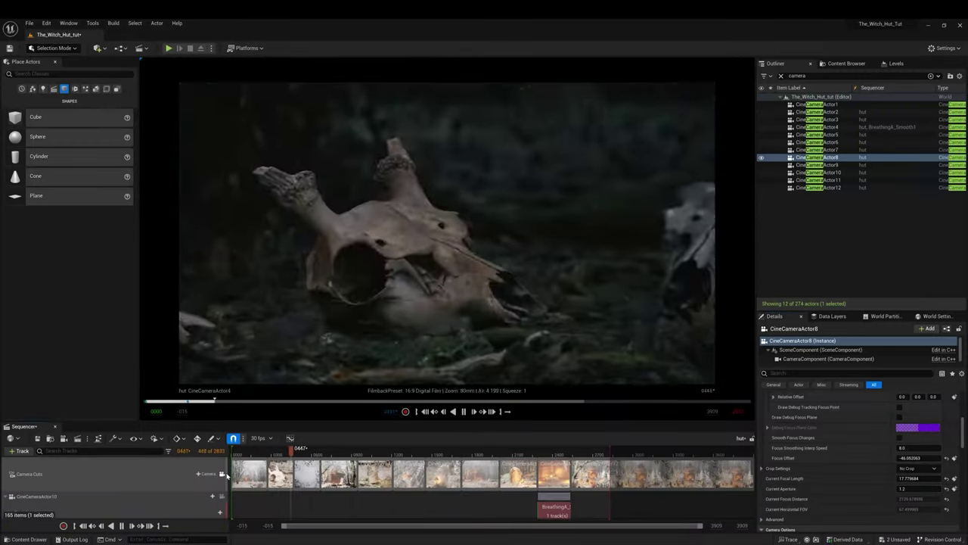
pyautogui.scroll(-2, 225, 474)
# Set CineCameraActor9 to Tracking focus on an actor, show its focus plane, and play the shots.
pyautogui.click(224, 481)
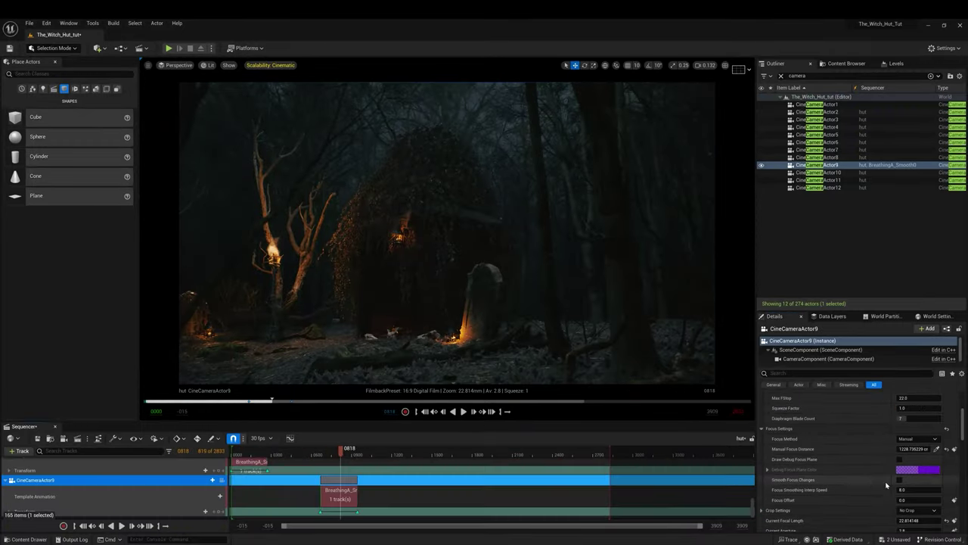
pyautogui.click(918, 474)
pyautogui.click(911, 492)
pyautogui.click(924, 459)
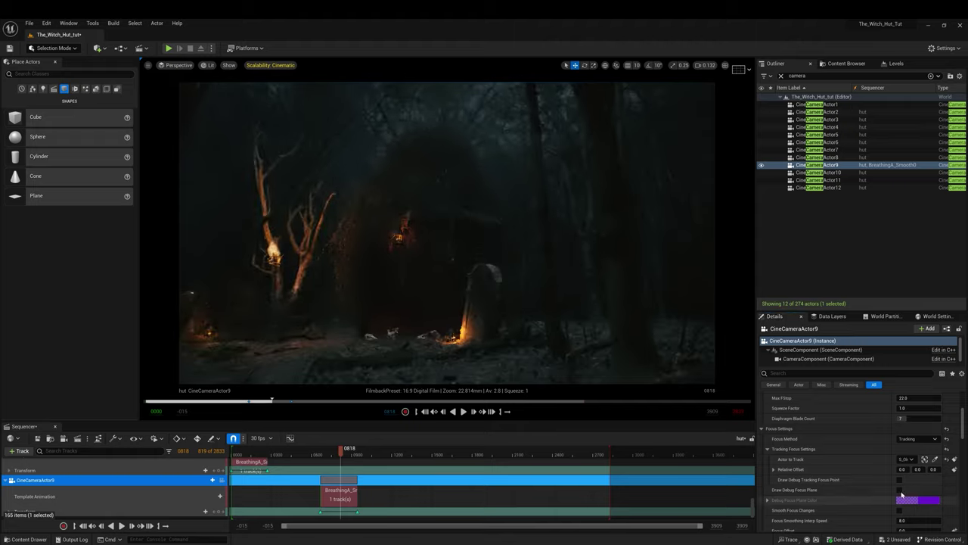
pyautogui.click(899, 489)
pyautogui.scroll(-2, 907, 512)
pyautogui.click(463, 412)
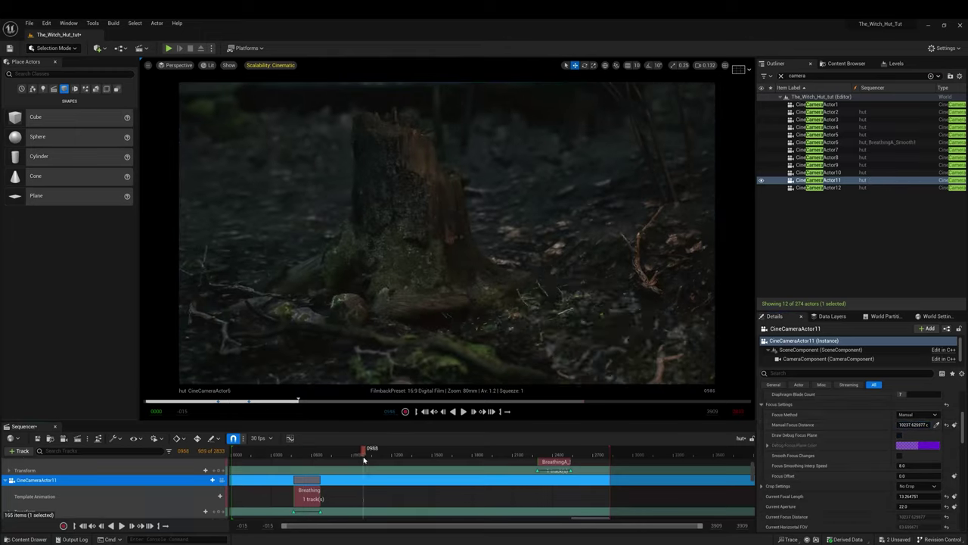
pyautogui.click(464, 411)
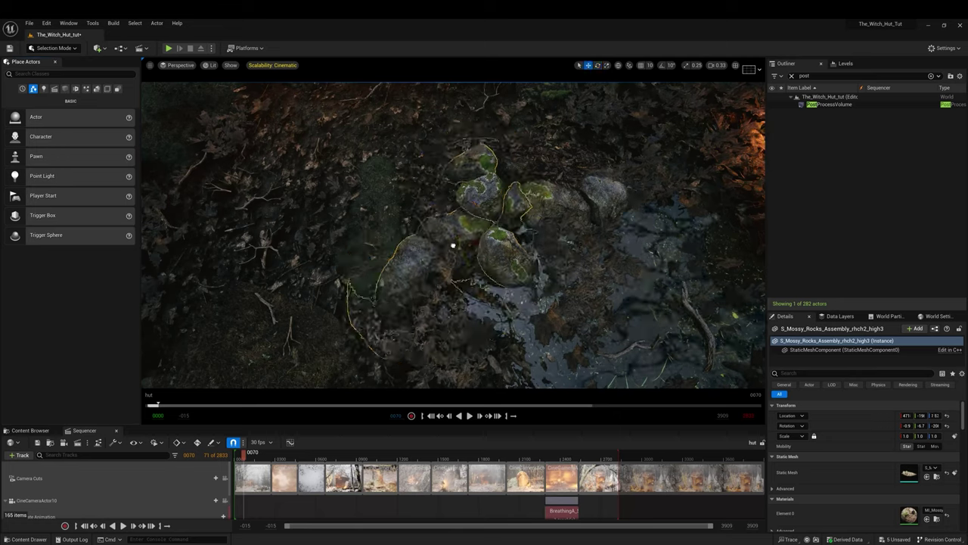
# Select the mossy embankment mesh and show the Mossy_Rock asset folder.
pyautogui.click(472, 248)
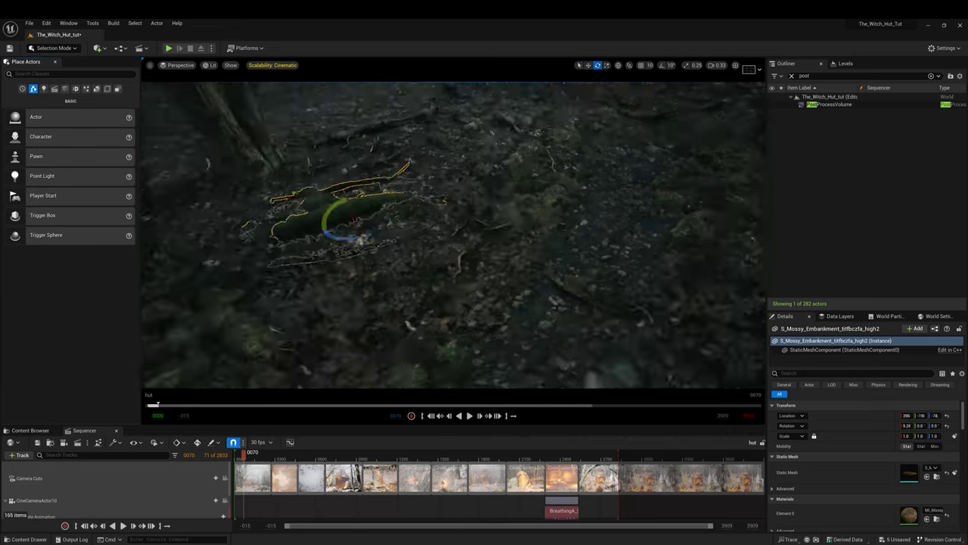
pyautogui.click(31, 430)
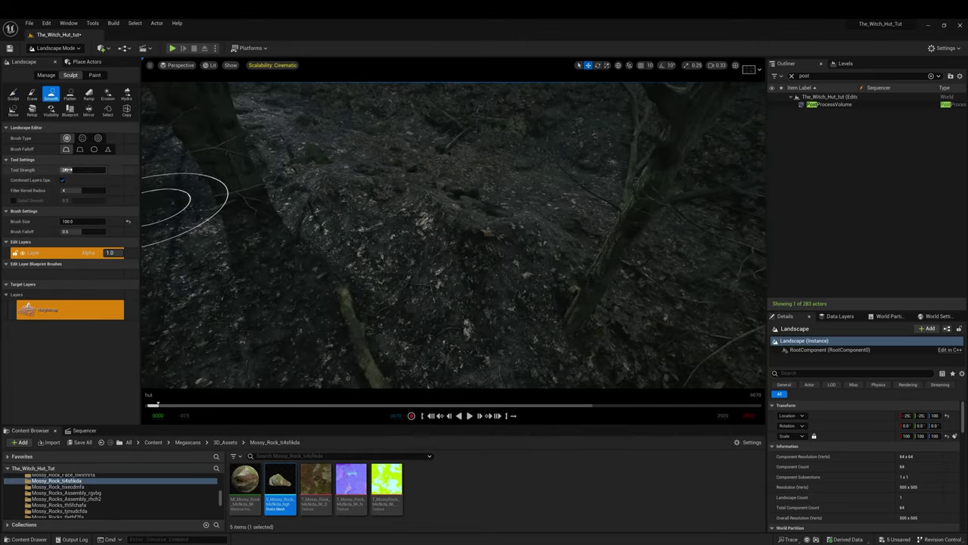
# Undo the terrain smoothing, then frame and scale the placed mossy rock.
pyautogui.hotkey('ctrl', 'z')
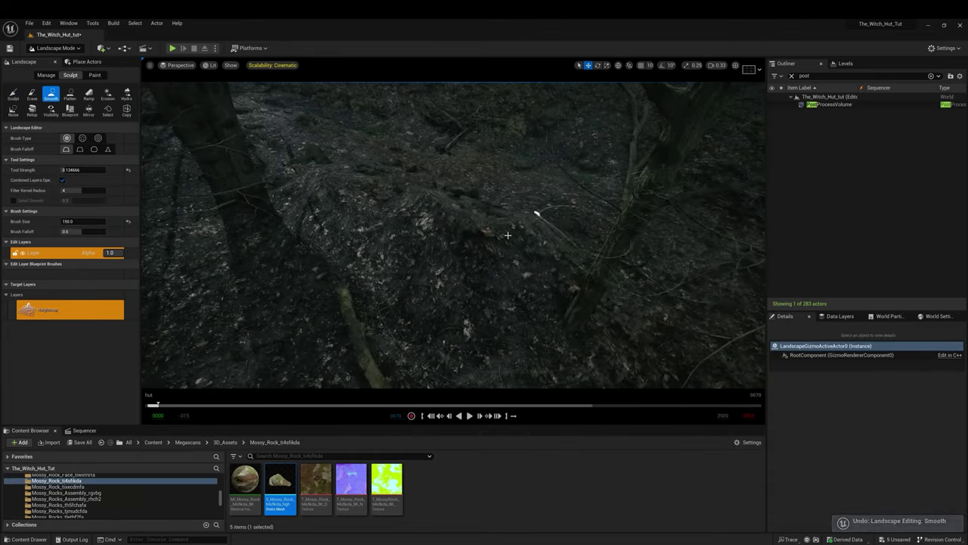
pyautogui.moveTo(407, 305); pyautogui.dragTo(568, 153, button='right')
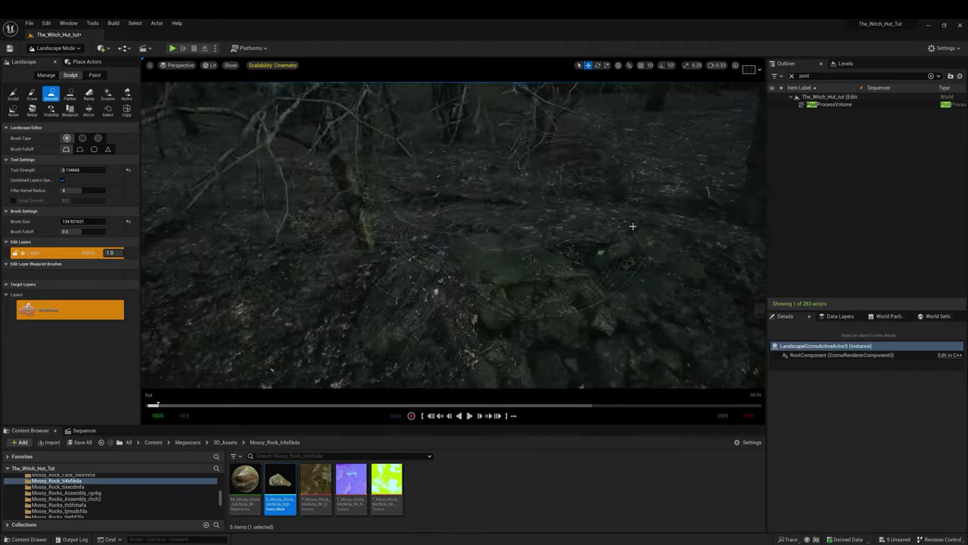
pyautogui.moveTo(411, 240); pyautogui.dragTo(341, 282, button='right')
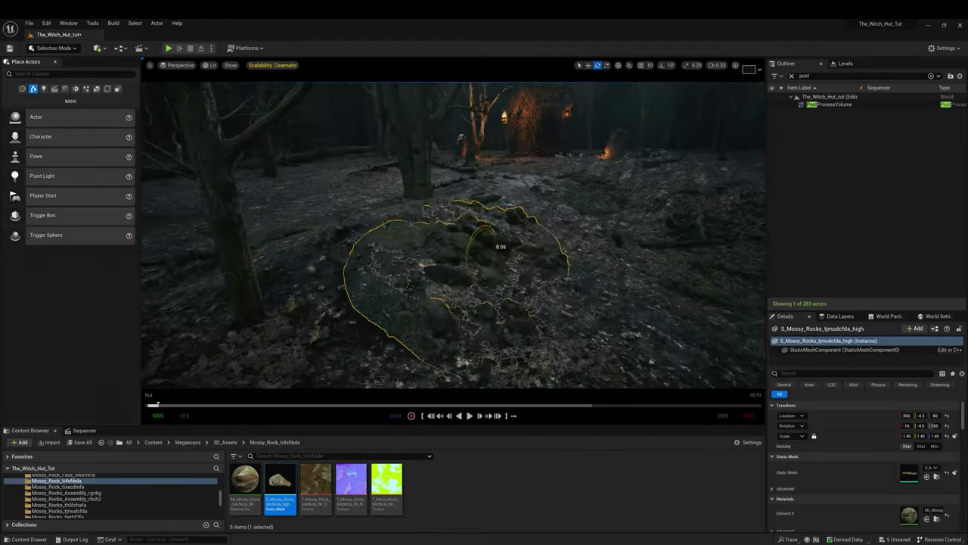
pyautogui.press('r')
pyautogui.press('f')
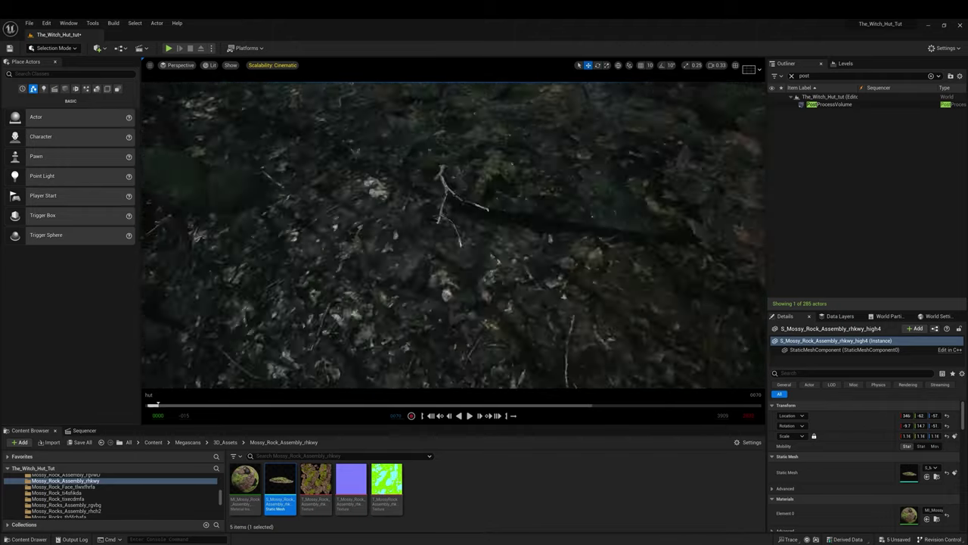
# Focus on the old tree branch, reposition it, and enter landscape sculpting.
pyautogui.press('f')
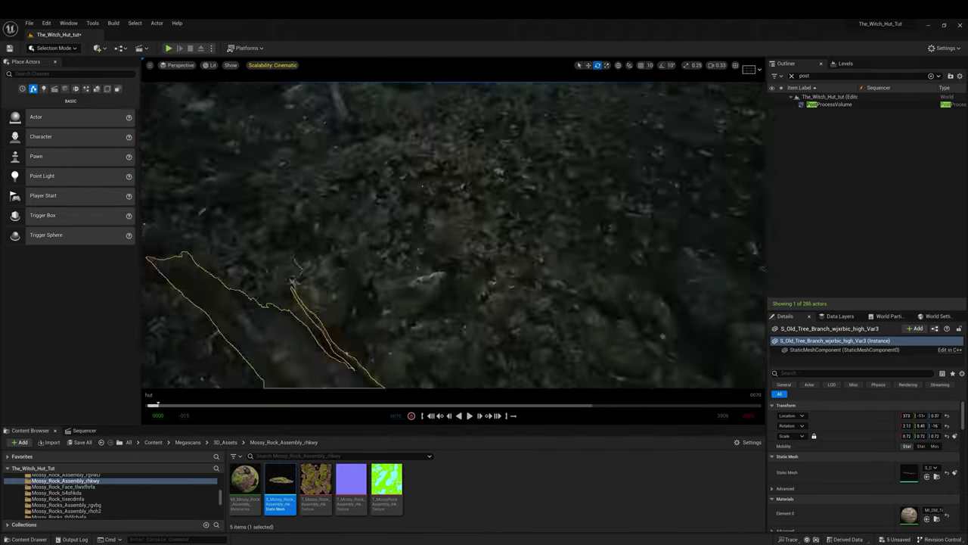
pyautogui.press('w')
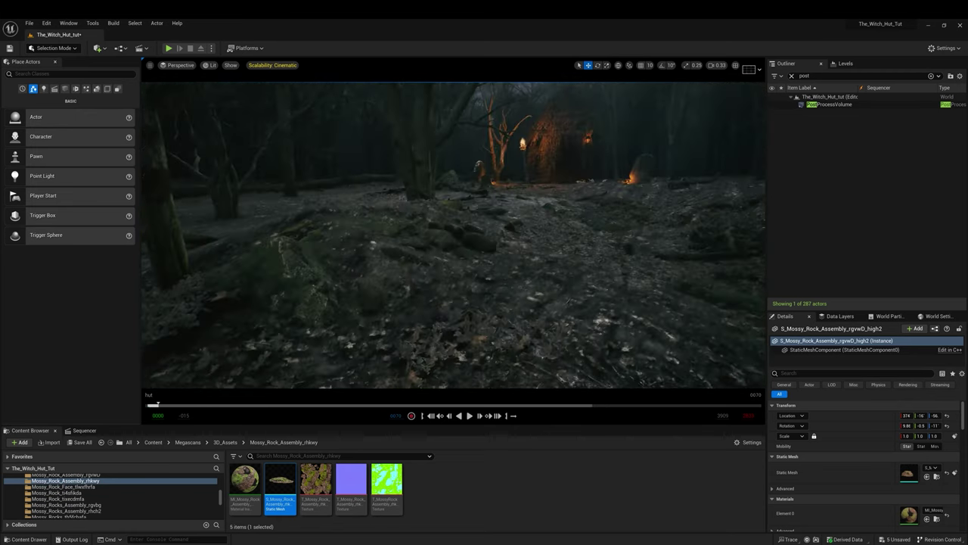
pyautogui.hotkey('shift', '2')
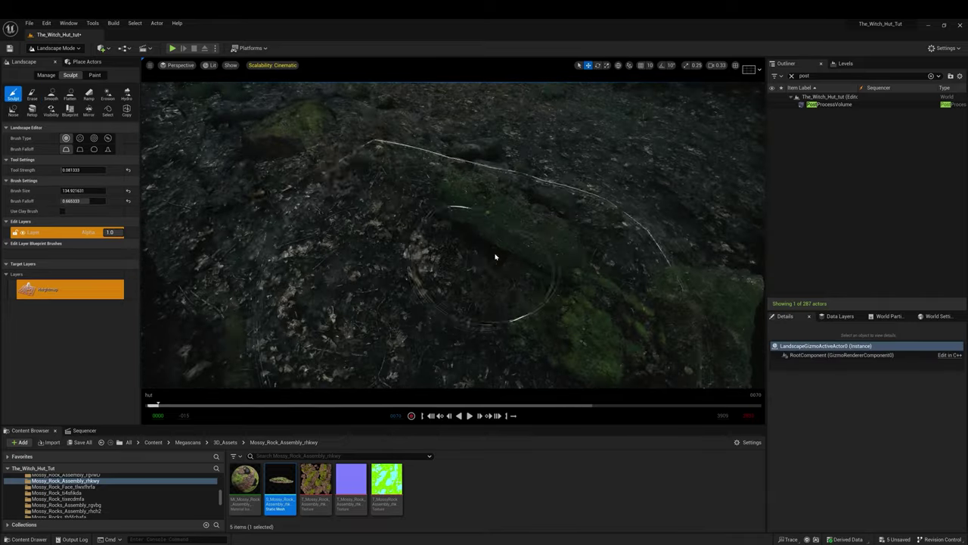
# Lower the sculpt brush falloff to about 0.28.
pyautogui.click(74, 201)
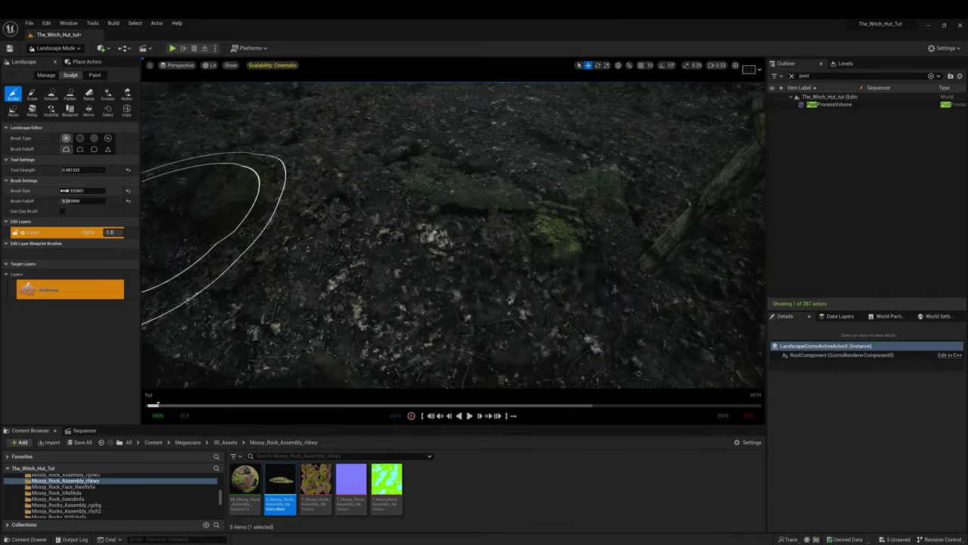
pyautogui.hotkey('ctrl', 'z')
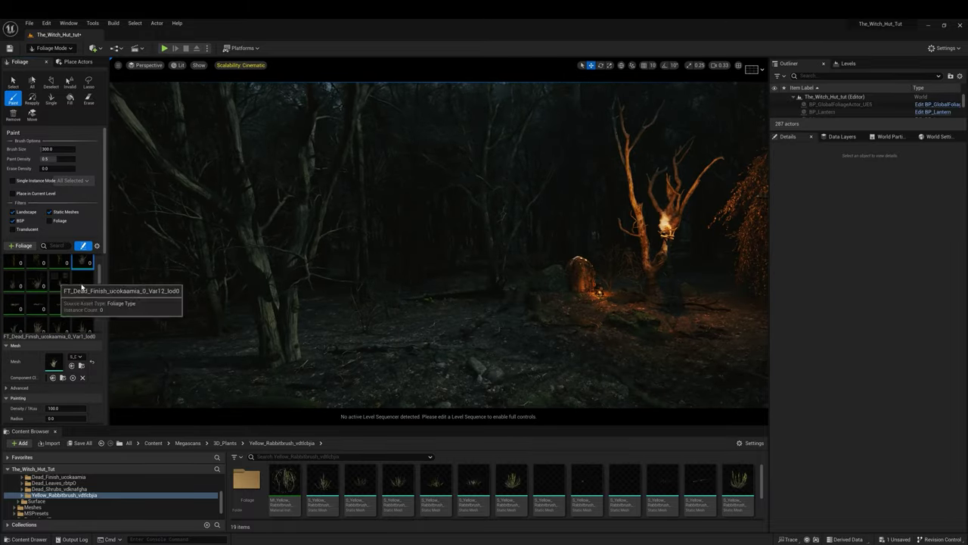
# Set the foliage paint density to 30 and frame the dark ground near the hut.
pyautogui.click(48, 408)
pyautogui.write('30')
pyautogui.press('Return')
pyautogui.scroll(-3, 59, 350)
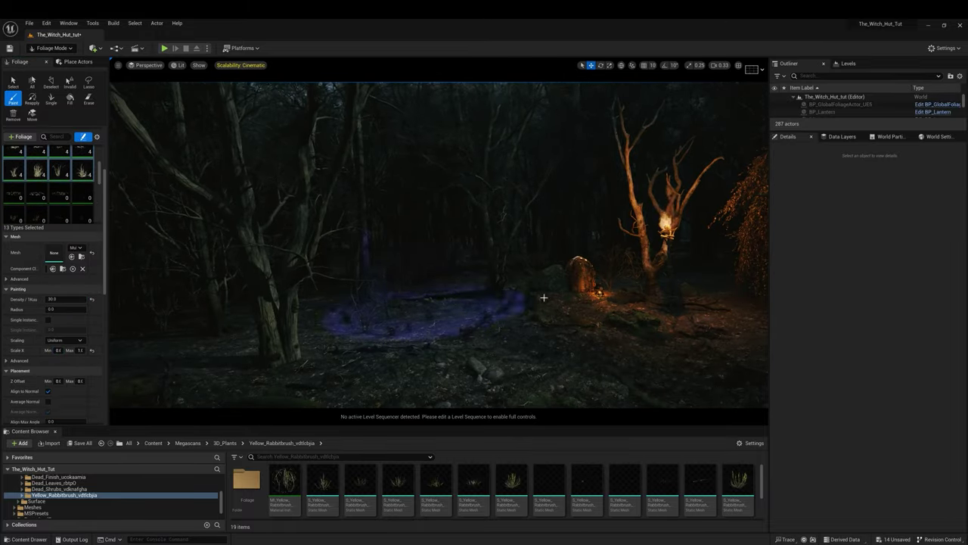
pyautogui.scroll(5, 53, 227)
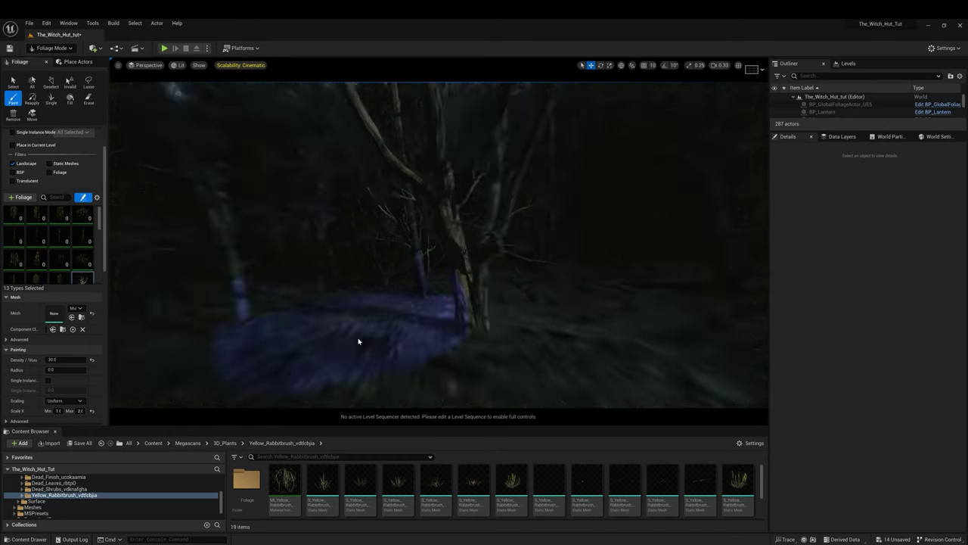
pyautogui.scroll(3, 486, 249)
pyautogui.moveTo(486, 249); pyautogui.dragTo(322, 268, button='right')
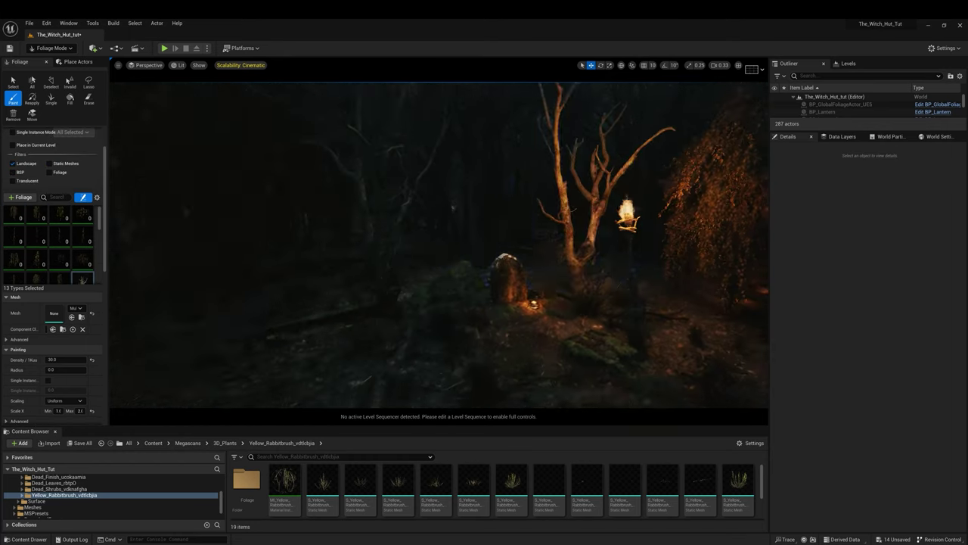
pyautogui.click(60, 359)
pyautogui.scroll(2, 34, 358)
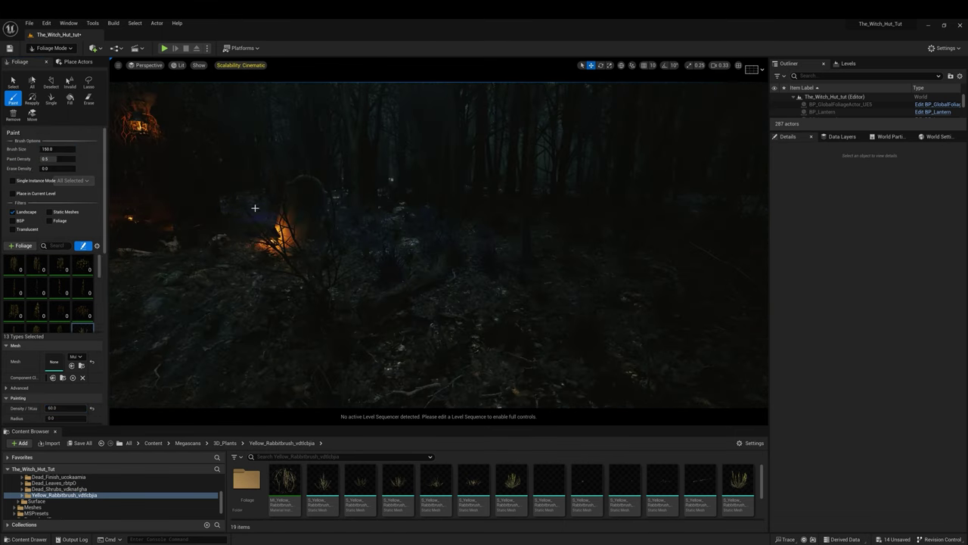
pyautogui.moveTo(340, 299)
pyautogui.mouseDown(button='right')
pyautogui.moveTo(368, 227)
pyautogui.moveTo(356, 242)
pyautogui.mouseUp(button='right')
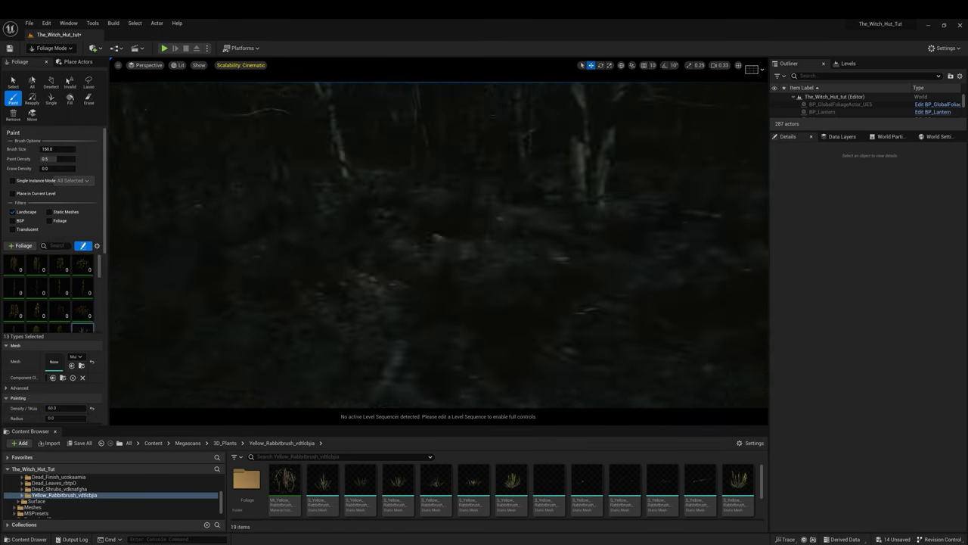
pyautogui.scroll(-1, 37, 286)
# Select all 28 foliage types and paint them across the forest floor, lanterns and hut.
pyautogui.click(13, 280)
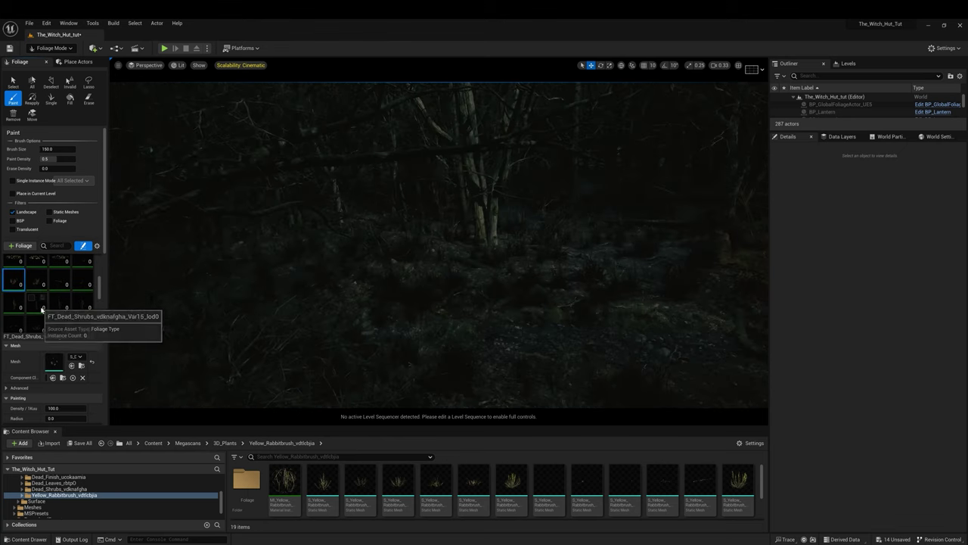
pyautogui.hotkey('ctrl', 'a')
pyautogui.click(67, 407)
pyautogui.scroll(-1, 67, 408)
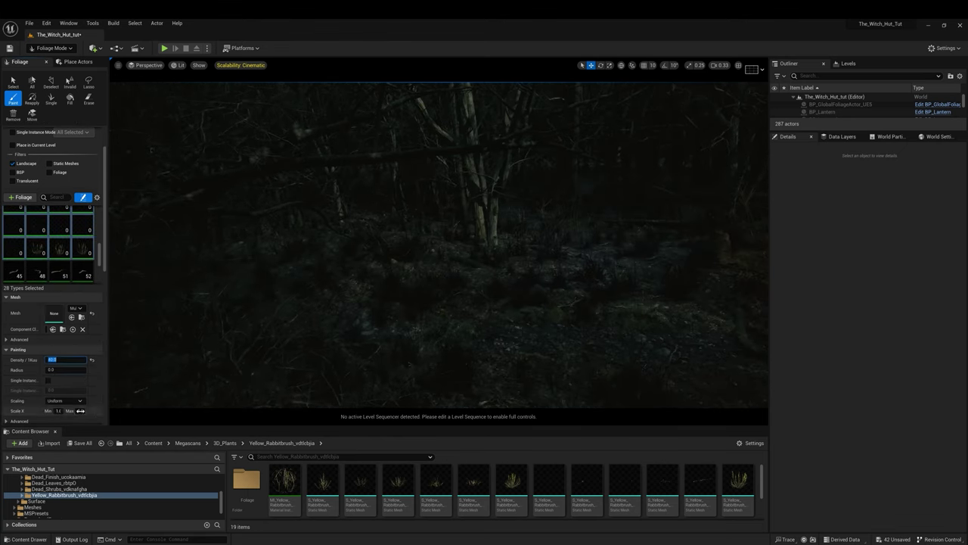
pyautogui.moveTo(591, 299); pyautogui.dragTo(407, 224, button='right')
pyautogui.moveTo(448, 305); pyautogui.dragTo(424, 288, button='right')
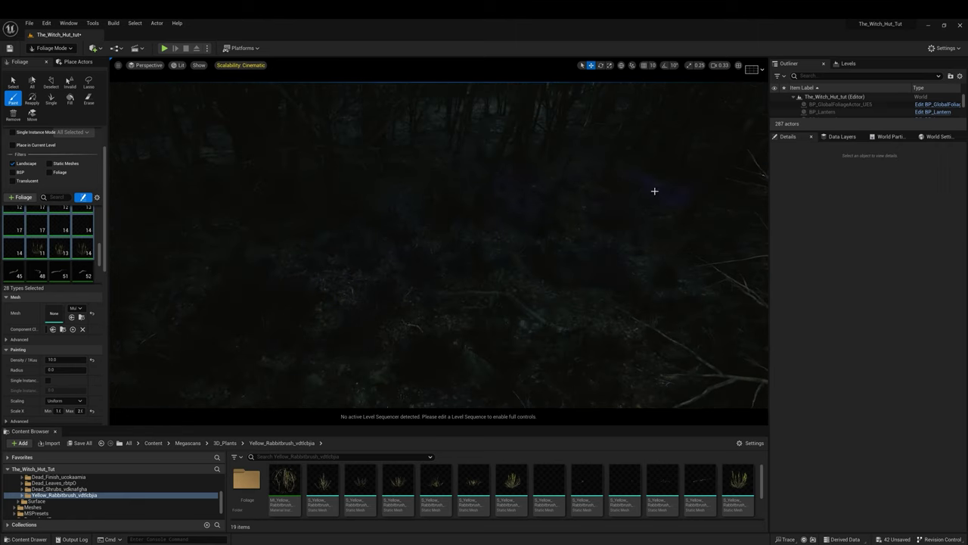
pyautogui.moveTo(461, 186); pyautogui.dragTo(407, 297, button='right')
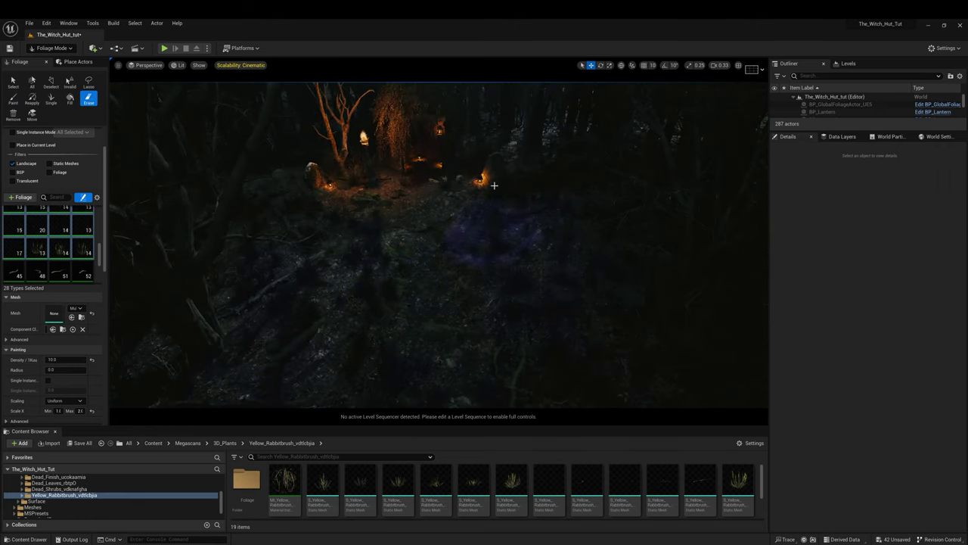
# Erase foliage in front of the hut, repaint the floor, and return to Selection Mode.
pyautogui.moveTo(494, 186); pyautogui.dragTo(431, 281, button='right')
pyautogui.click(13, 97)
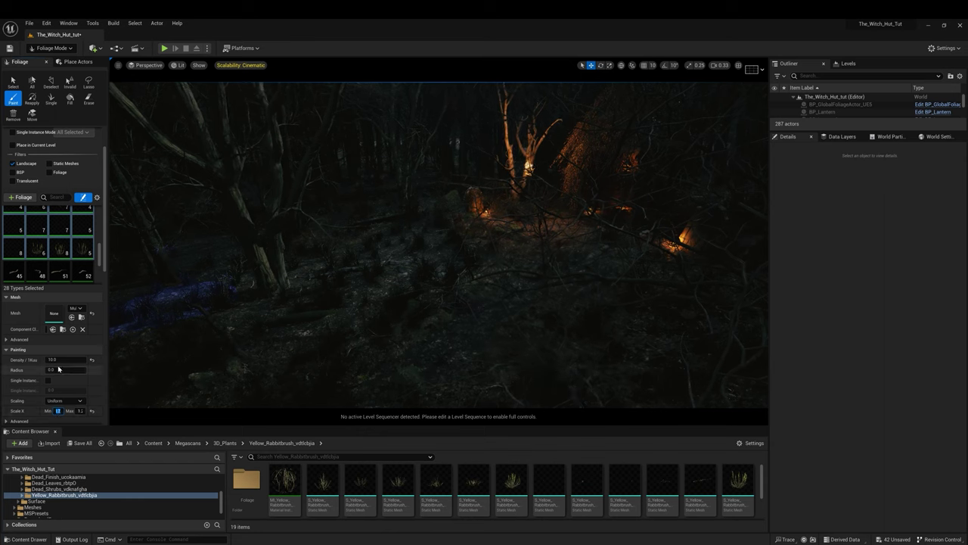
pyautogui.moveTo(376, 240)
pyautogui.mouseDown(button='right')
pyautogui.moveTo(596, 186)
pyautogui.moveTo(498, 215)
pyautogui.moveTo(417, 354)
pyautogui.mouseUp(button='right')
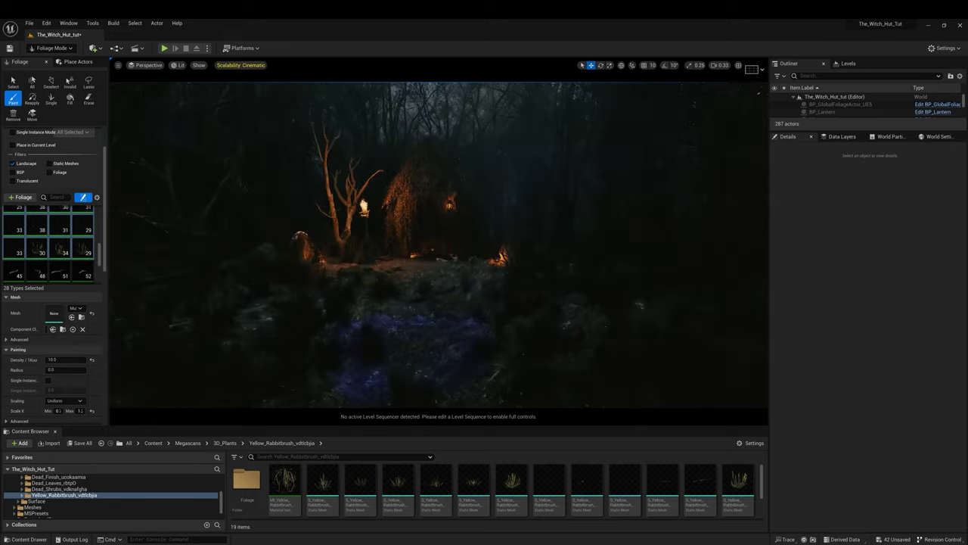
pyautogui.hotkey('shift', '1')
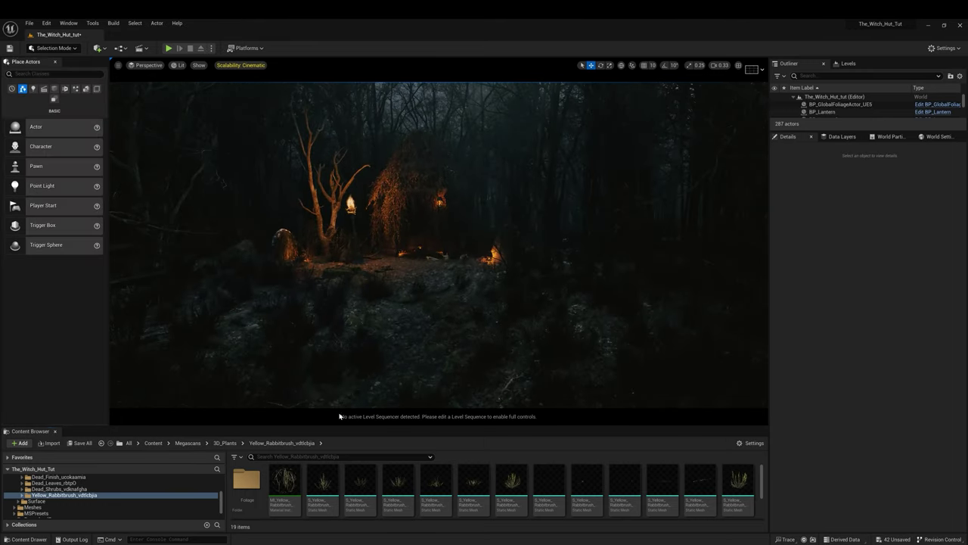
# Give MI_Yellow_Rabbitbrush colour variation 0.42 with a brownish overlay, then expand post process exposure.
pyautogui.doubleClick(285, 488)
pyautogui.click(780, 217)
pyautogui.click(779, 217)
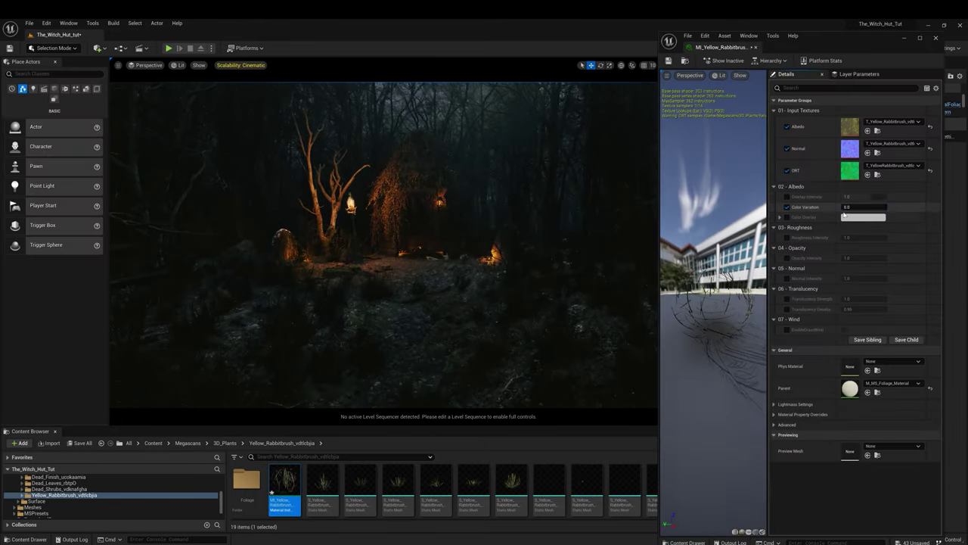
pyautogui.click(787, 206)
pyautogui.moveTo(853, 207)
pyautogui.mouseDown()
pyautogui.moveTo(862, 207)
pyautogui.moveTo(846, 197)
pyautogui.mouseUp()
pyautogui.click(787, 197)
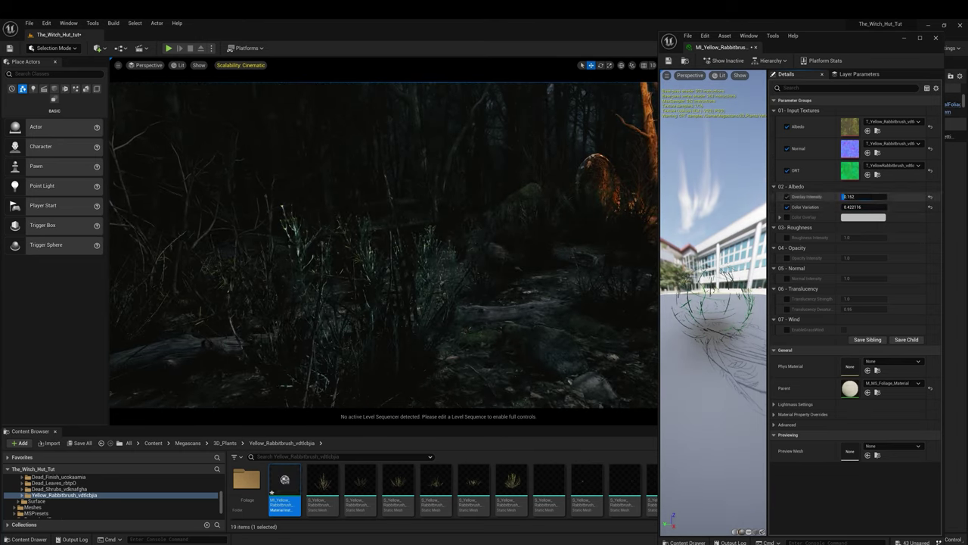
pyautogui.click(864, 218)
pyautogui.click(821, 418)
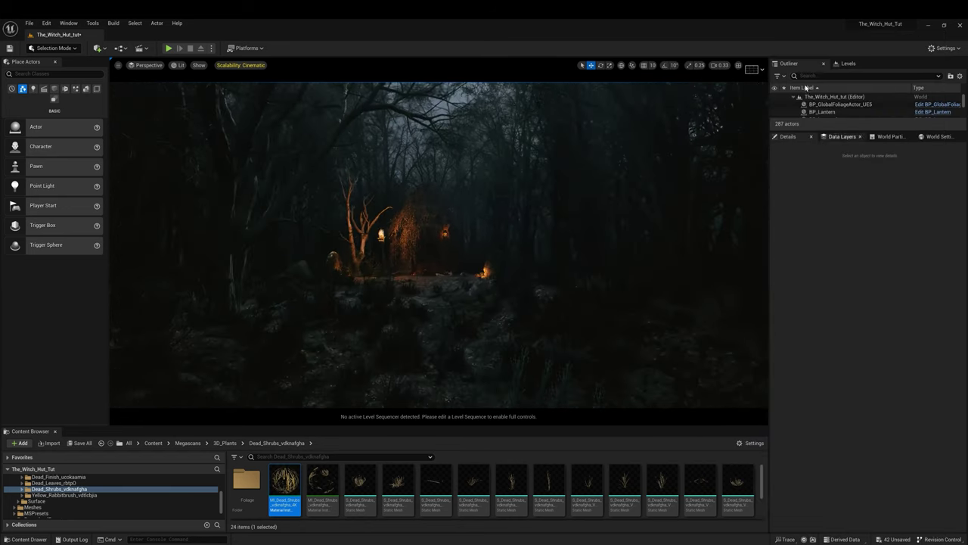
pyautogui.click(832, 318)
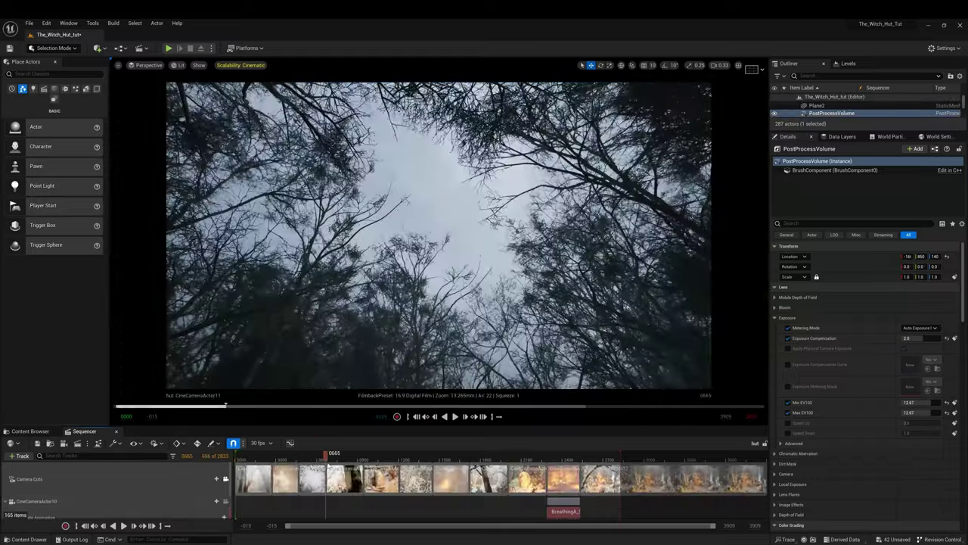
# Preview the camera shots up to the lit hut and select all foliage types.
pyautogui.moveTo(370, 458)
pyautogui.mouseDown()
pyautogui.moveTo(530, 458)
pyautogui.moveTo(241, 458)
pyautogui.mouseUp()
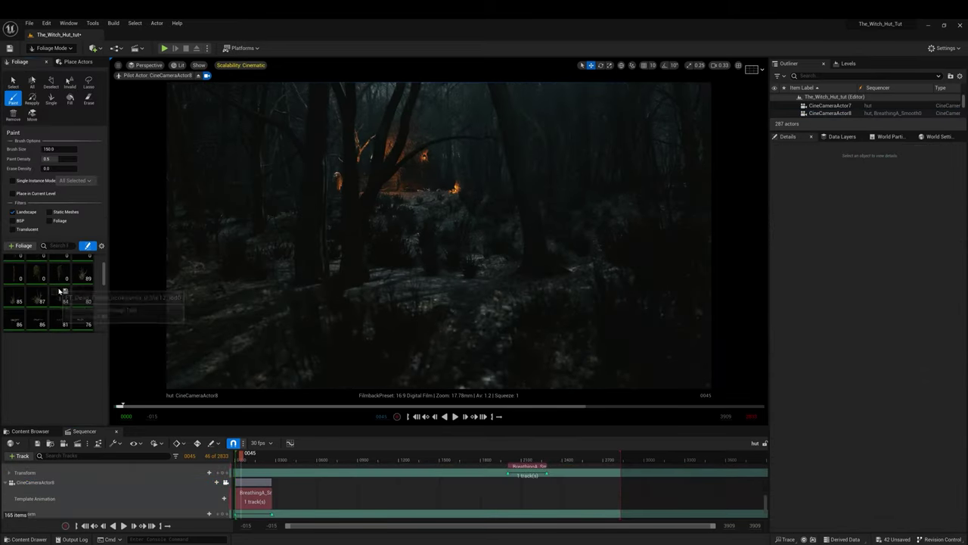
pyautogui.hotkey('ctrl', 'a')
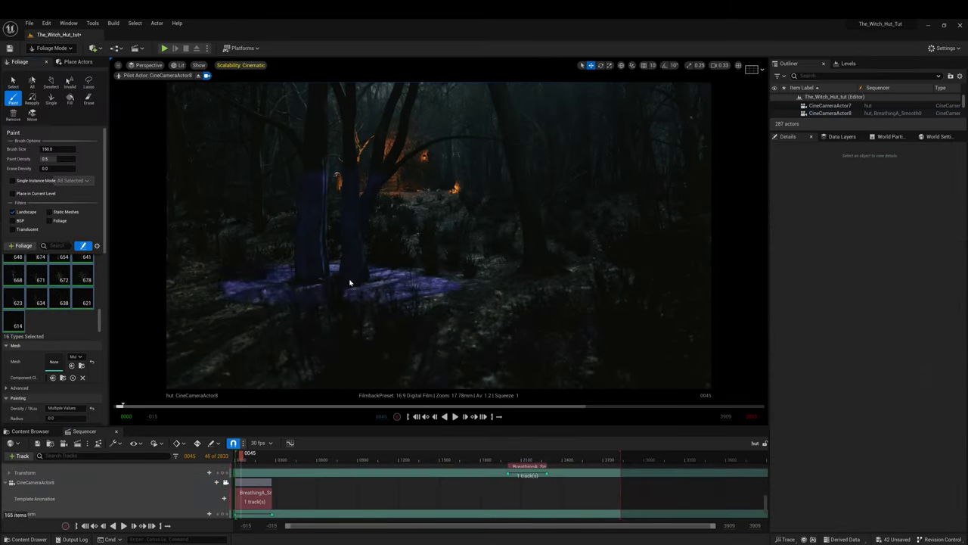
pyautogui.moveTo(243, 459); pyautogui.dragTo(263, 458)
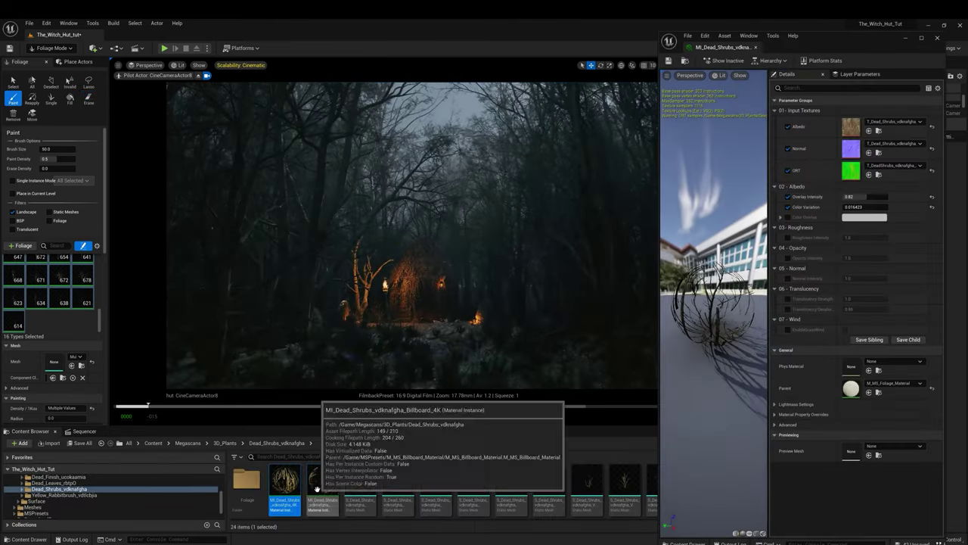
pyautogui.click(500, 349)
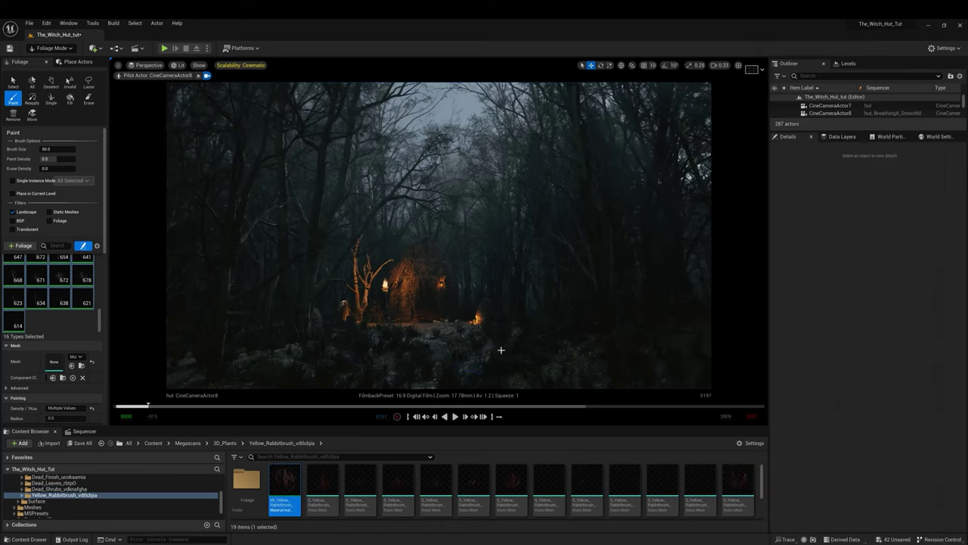
pyautogui.click(85, 430)
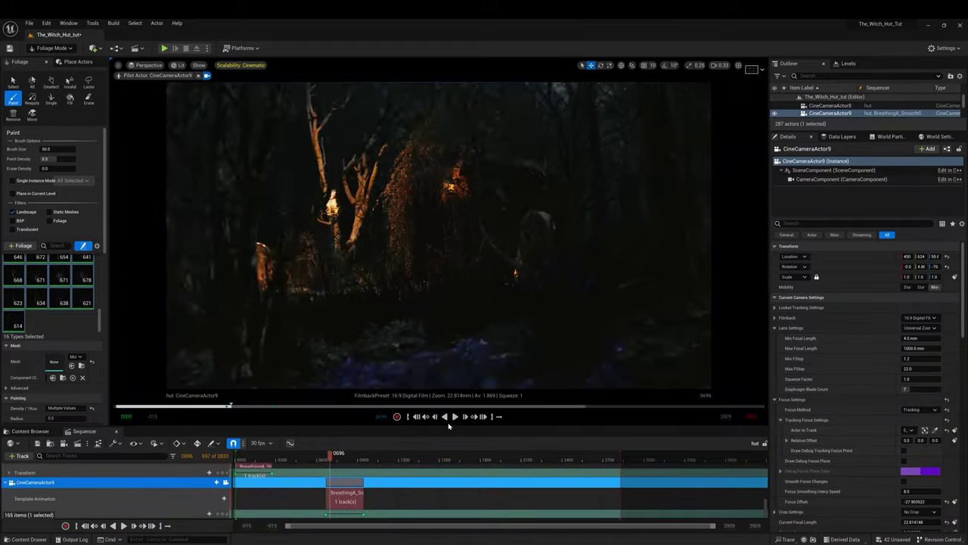
# Select FT_Yellow_Rabbitbrush and a group of 13 foliage types, with the brush set to painting.
pyautogui.scroll(3, 46, 295)
pyautogui.click(72, 309)
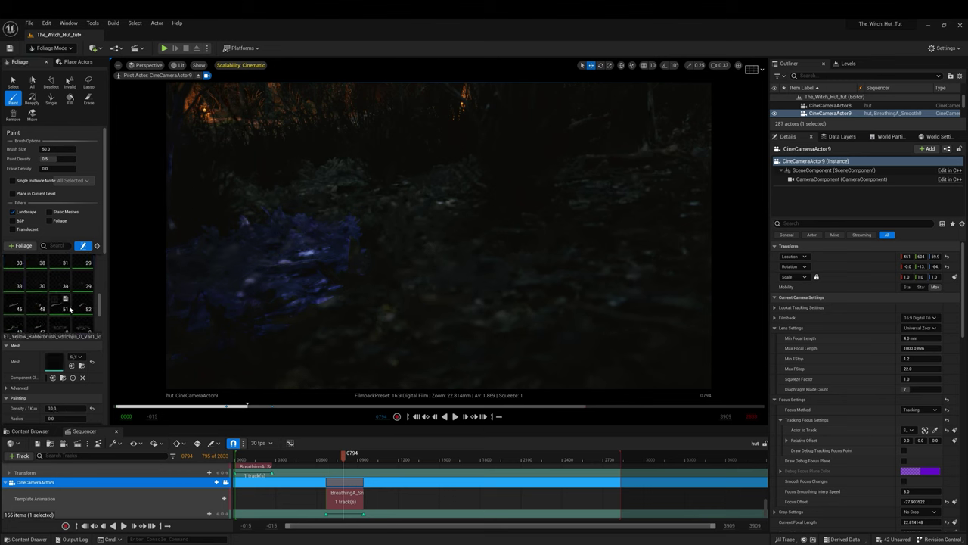
pyautogui.scroll(-3, 49, 299)
pyautogui.keyDown('ctrl'); pyautogui.click(49, 298); pyautogui.keyUp('ctrl')
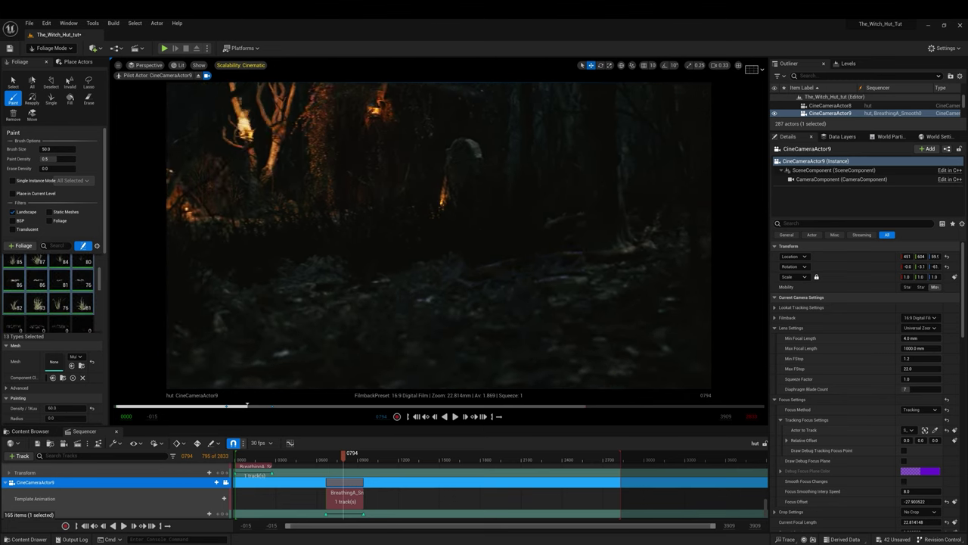
pyautogui.press('shift')
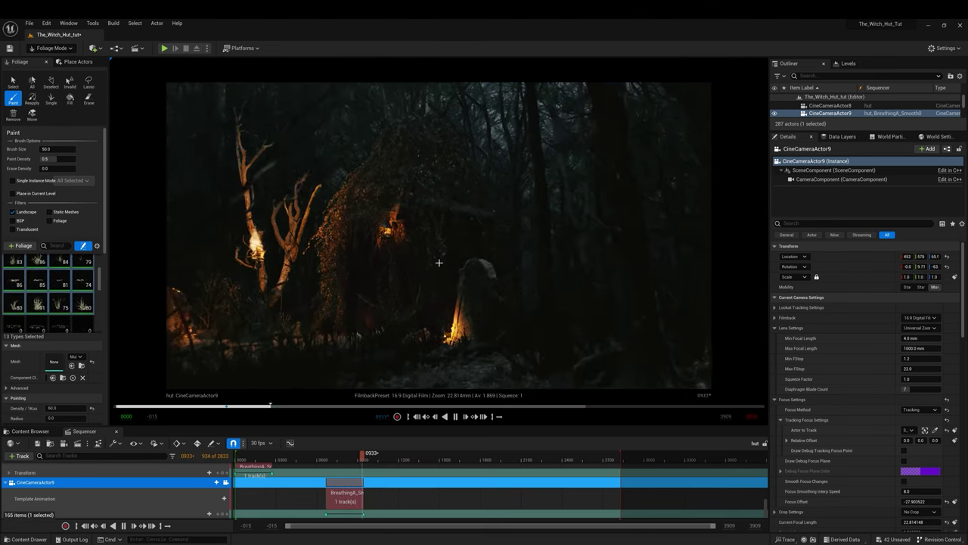
# Fix foliage in the stump-and-rocks, overhead hut clearing and lantern-gravestone shots, undoing one edit.
pyautogui.moveTo(344, 454); pyautogui.dragTo(384, 457)
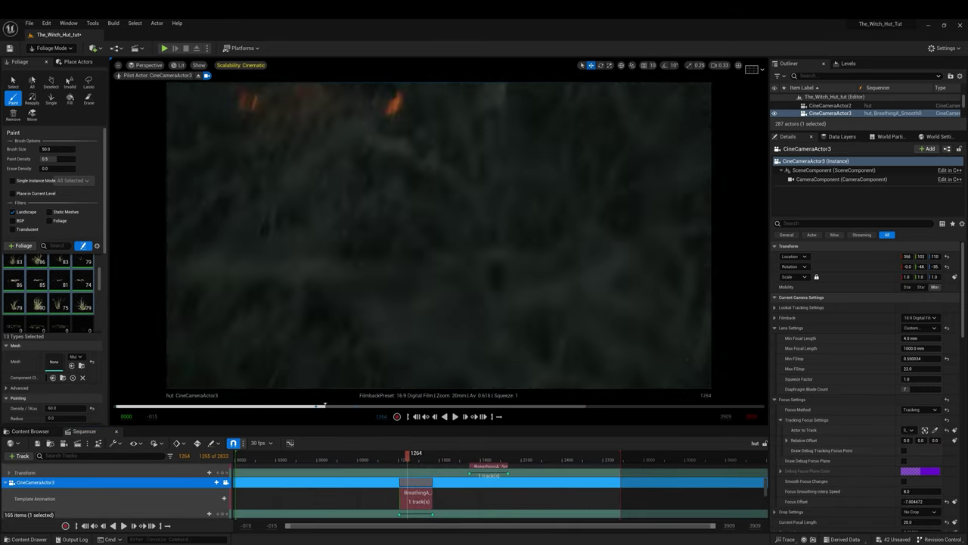
pyautogui.moveTo(409, 460); pyautogui.dragTo(437, 470)
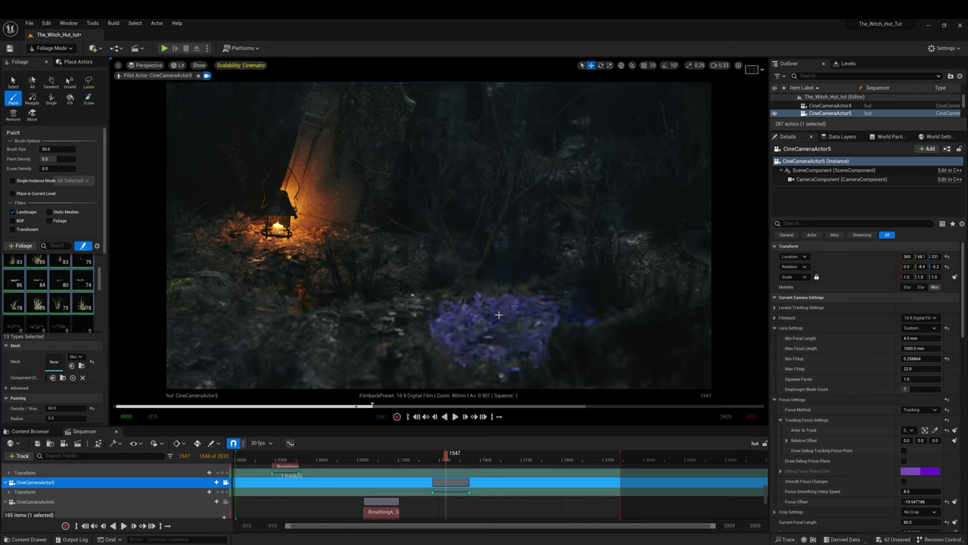
pyautogui.click(437, 463)
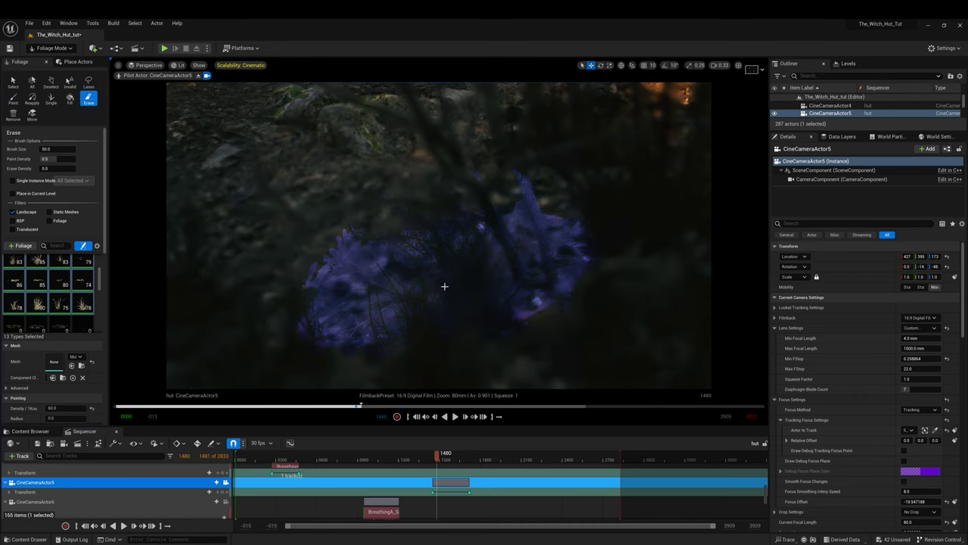
pyautogui.moveTo(437, 458); pyautogui.dragTo(472, 469)
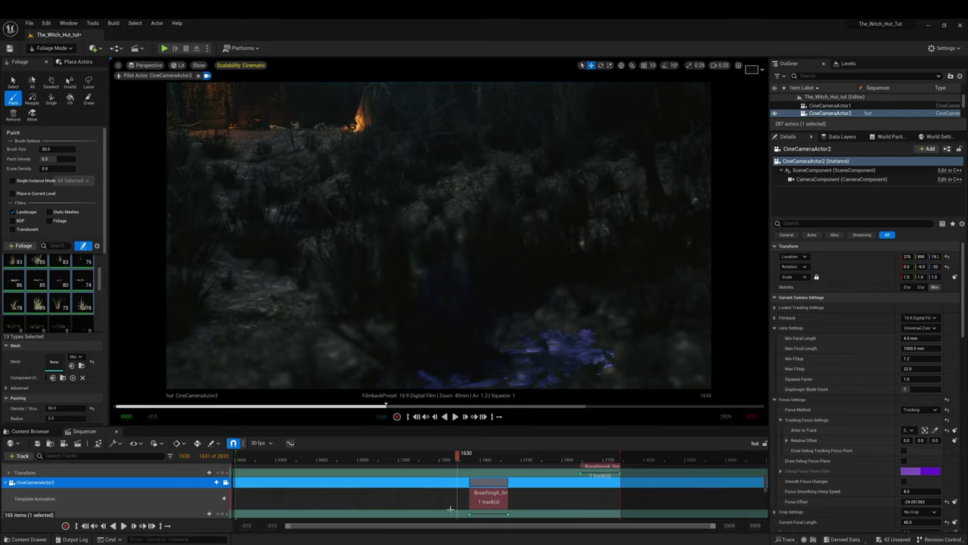
pyautogui.moveTo(496, 340); pyautogui.dragTo(492, 302, button='right')
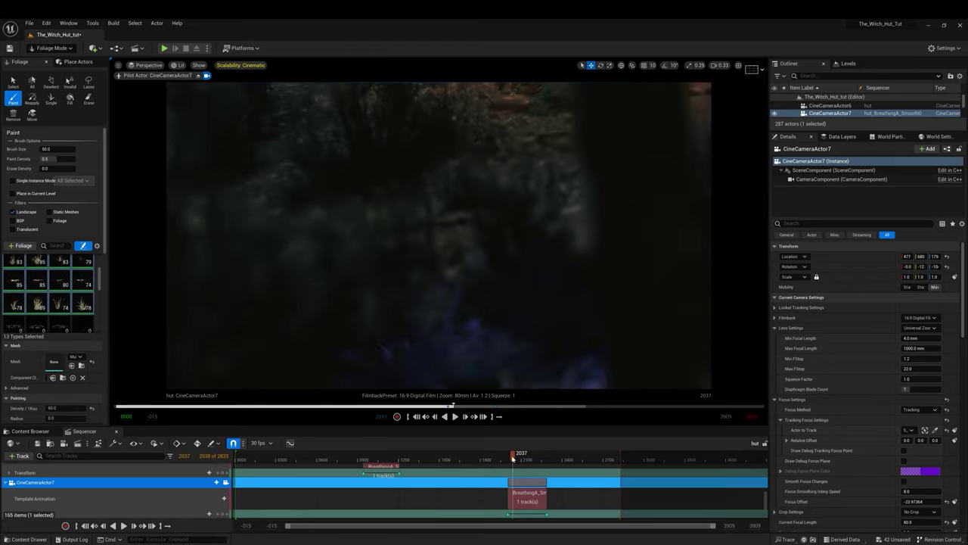
pyautogui.hotkey('ctrl', 'z')
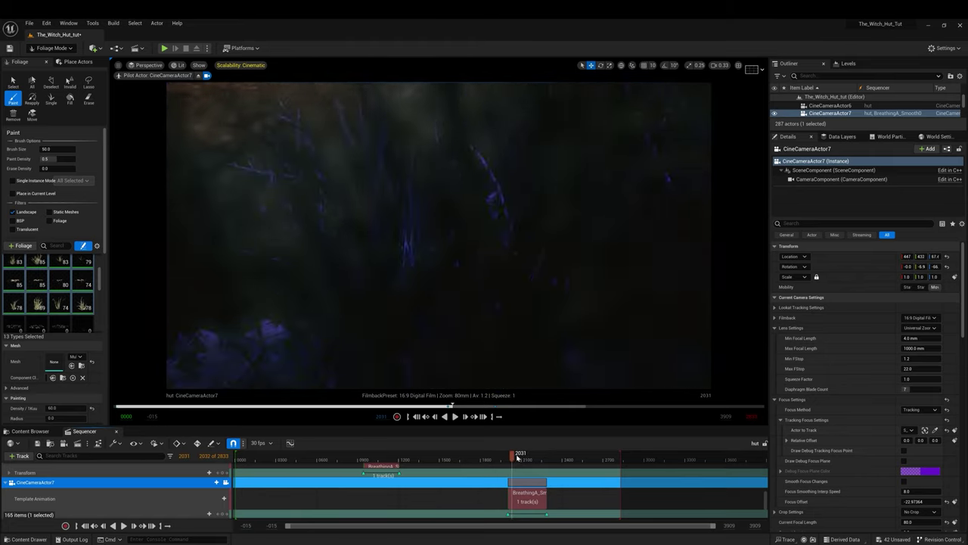
# Play the sequence back from the lantern shot through the later shots.
pyautogui.click(455, 416)
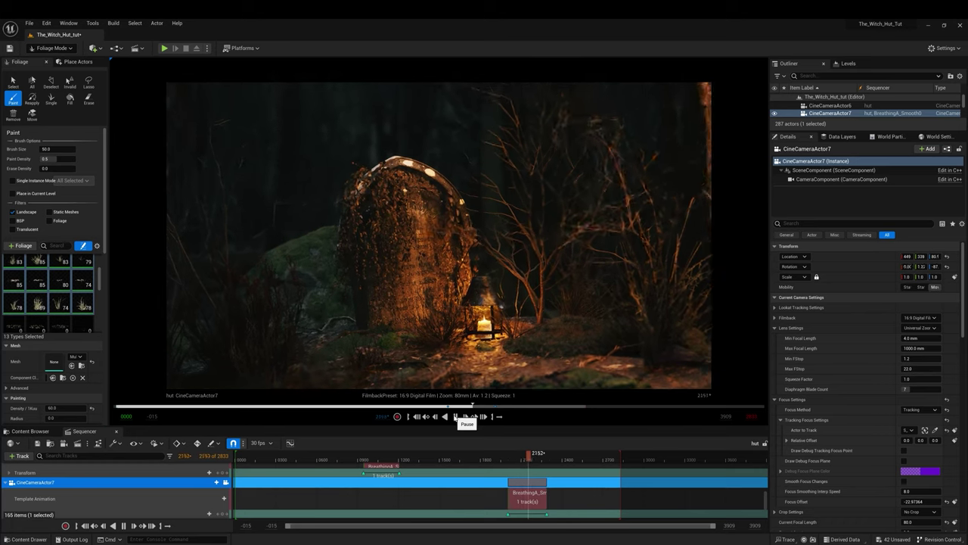
pyautogui.moveTo(558, 460); pyautogui.dragTo(591, 460)
pyautogui.press('space')
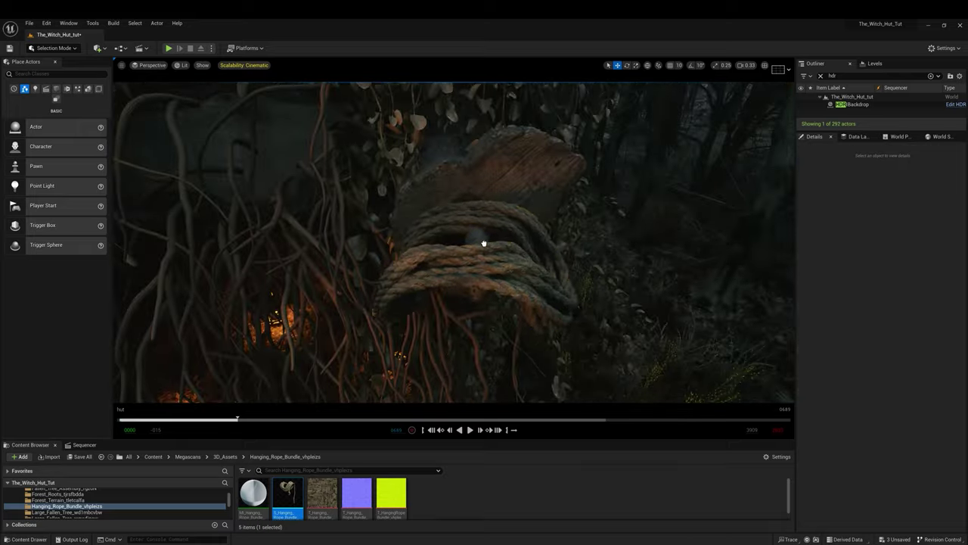
# Reposition and rotate the rope bundle on the log.
pyautogui.click(486, 242)
pyautogui.press('e')
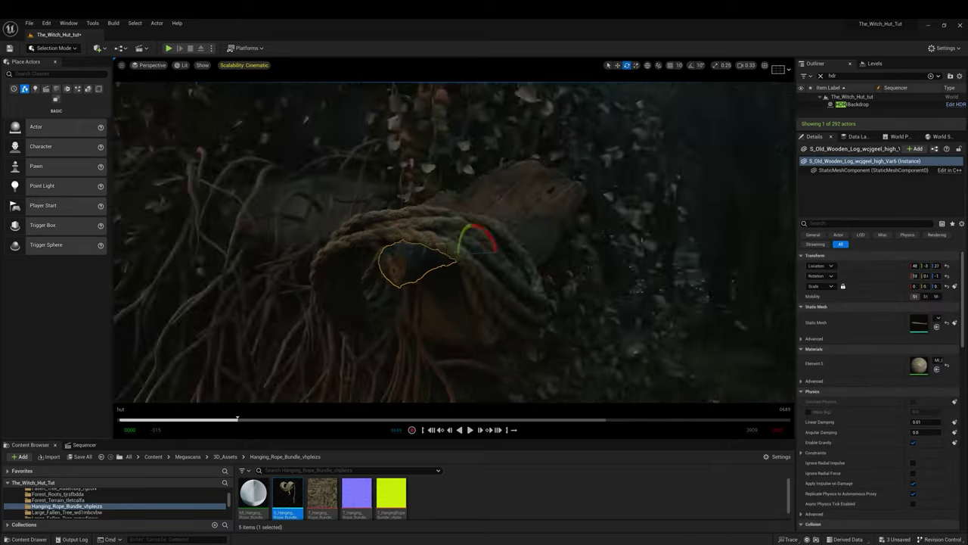
pyautogui.press('w')
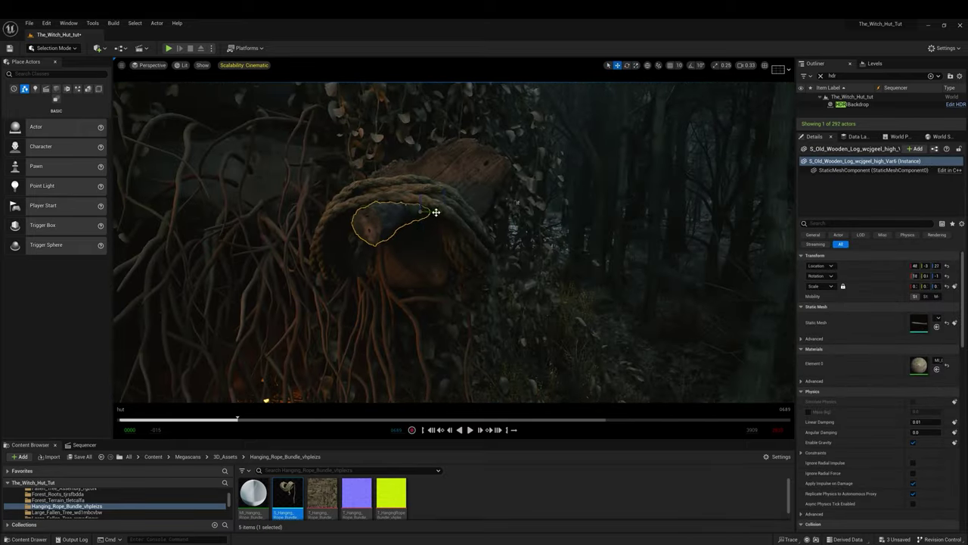
pyautogui.press('e')
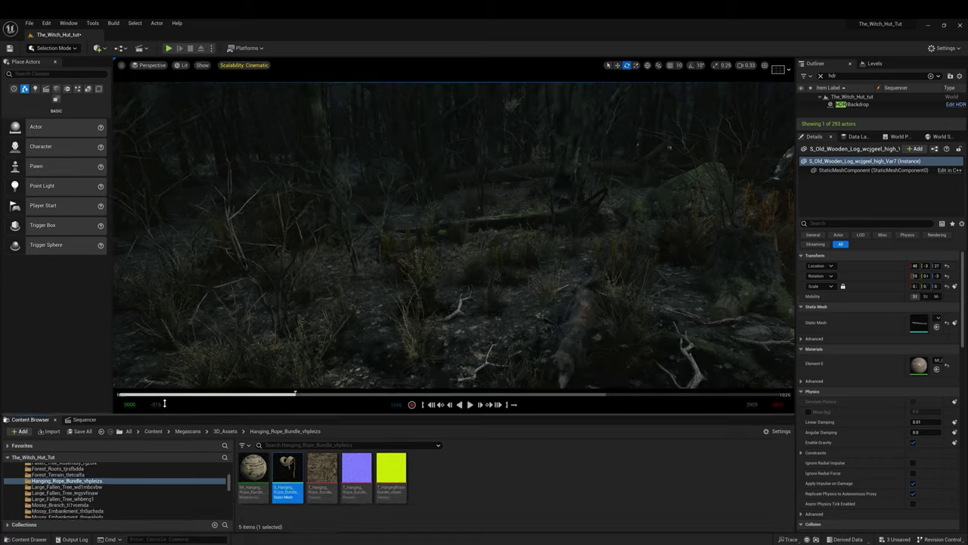
# Place the Old_Tomb mesh in the scene and switch from Foliage to Selection Mode.
pyautogui.click(53, 478)
pyautogui.moveTo(288, 468); pyautogui.dragTo(446, 275)
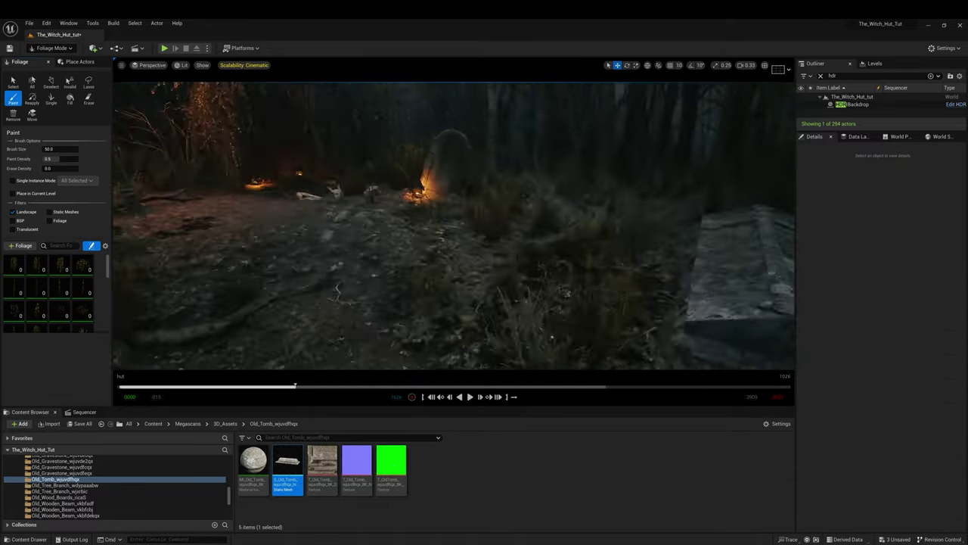
pyautogui.click(52, 48)
pyautogui.click(61, 59)
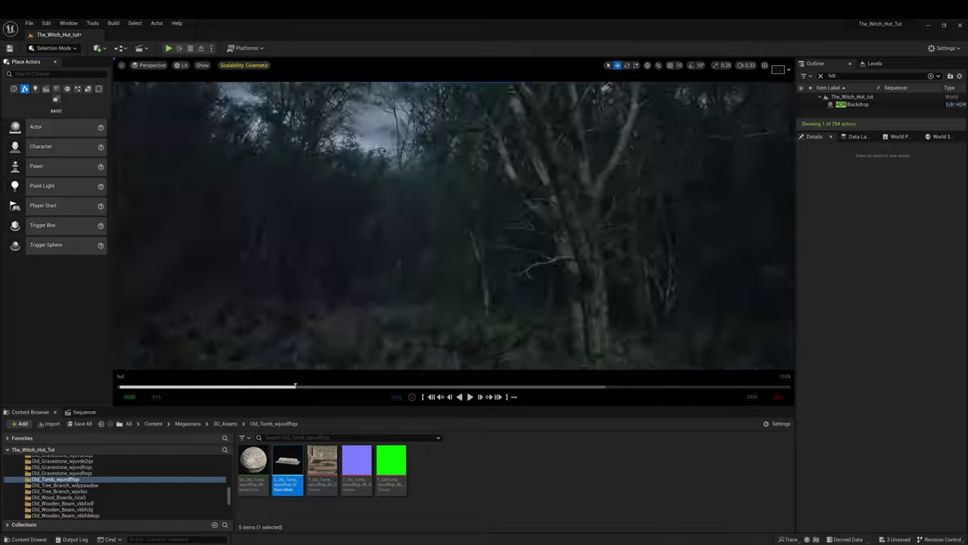
pyautogui.moveTo(426, 406); pyautogui.dragTo(426, 489)
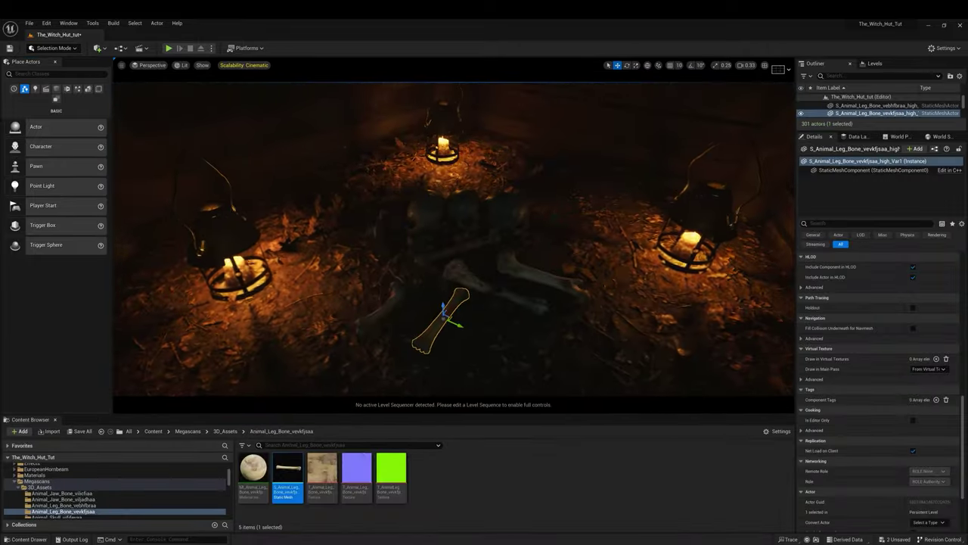
# Turn the animal leg bone diagonally beside the skull near the ram bone.
pyautogui.click(543, 278)
pyautogui.press('f')
pyautogui.press('e')
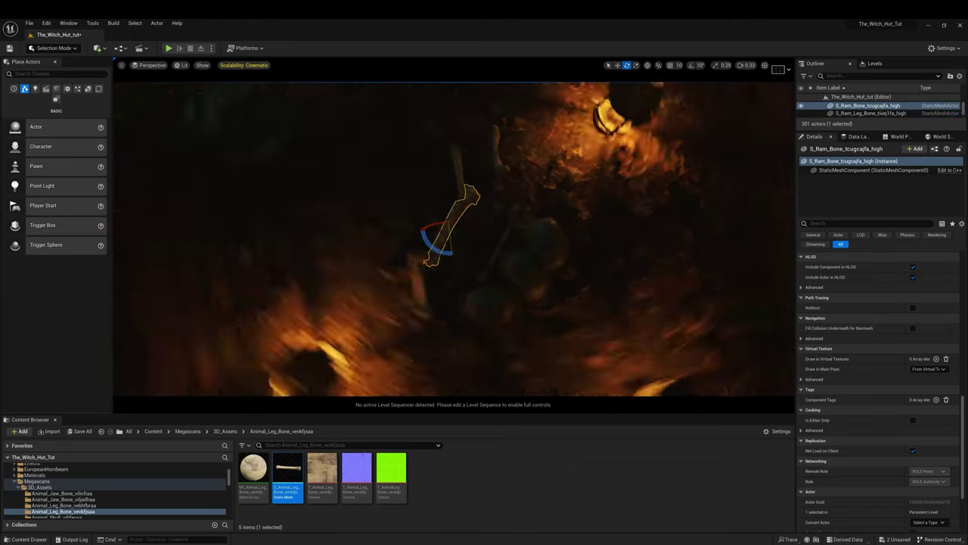
pyautogui.click(446, 176)
pyautogui.press('w')
pyautogui.moveTo(523, 213); pyautogui.dragTo(501, 168, button='right')
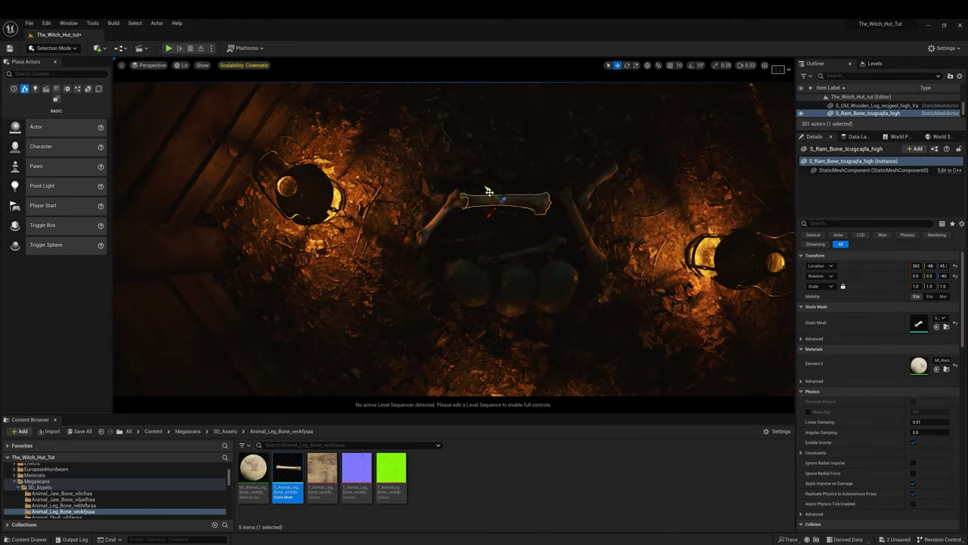
pyautogui.moveTo(502, 168); pyautogui.dragTo(572, 220)
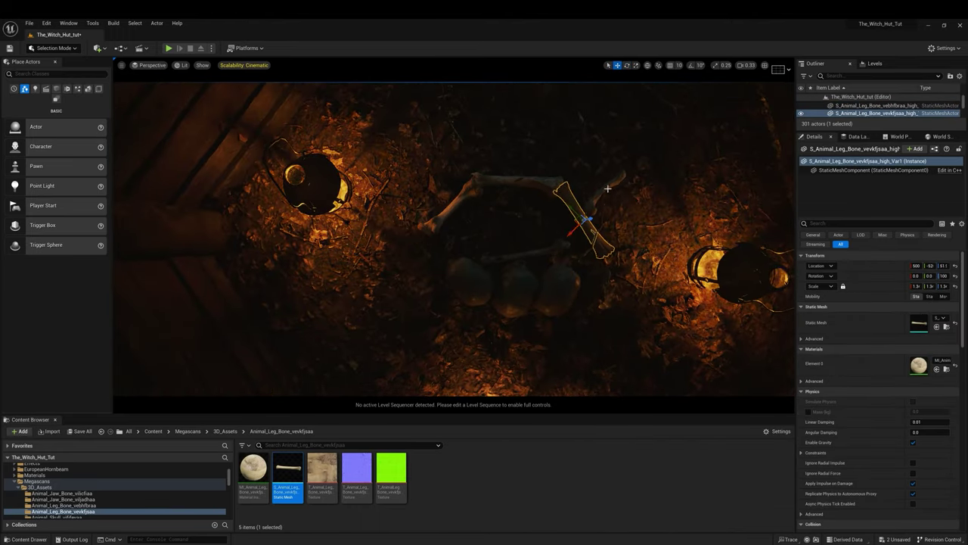
# Duplicate the three selected bones and rotate the copies around the pots.
pyautogui.hotkey('ctrl', 'v')
pyautogui.press('e')
pyautogui.moveTo(522, 265); pyautogui.dragTo(443, 302)
pyautogui.moveTo(432, 319); pyautogui.dragTo(492, 227, button='right')
pyautogui.moveTo(492, 146)
pyautogui.mouseDown(button='right')
pyautogui.moveTo(529, 227)
pyautogui.moveTo(454, 250)
pyautogui.moveTo(469, 227)
pyautogui.mouseUp(button='right')
# Select and frame the ram leg bone and the animal leg bone copies.
pyautogui.click(462, 206)
pyautogui.click(541, 307)
pyautogui.press('f')
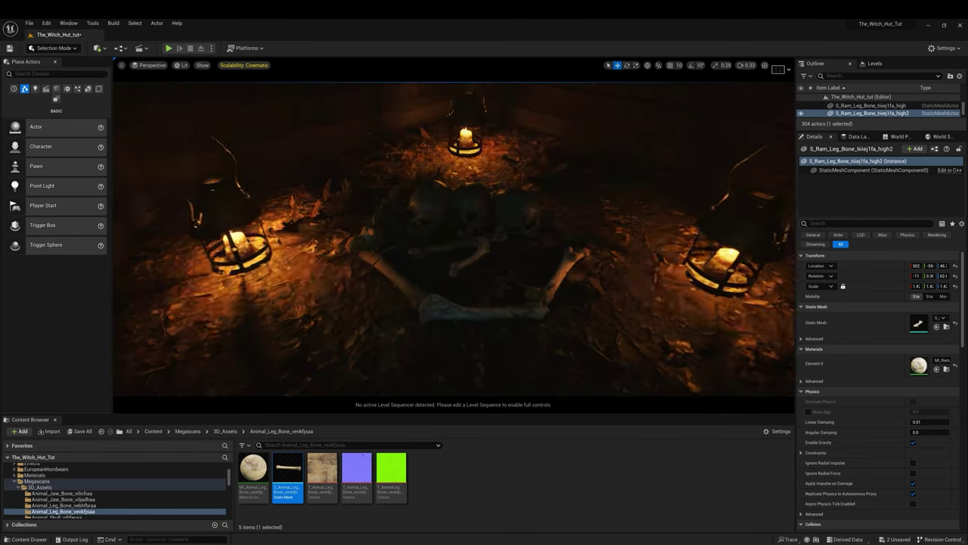
pyautogui.click(545, 273)
pyautogui.moveTo(544, 272)
pyautogui.mouseDown(button='right')
pyautogui.moveTo(467, 336)
pyautogui.moveTo(453, 303)
pyautogui.mouseUp(button='right')
pyautogui.click(467, 335)
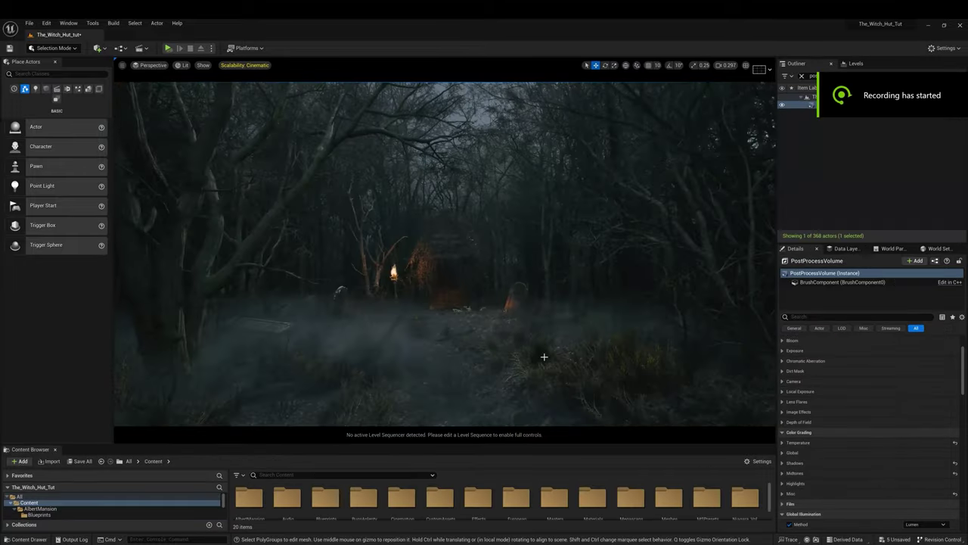
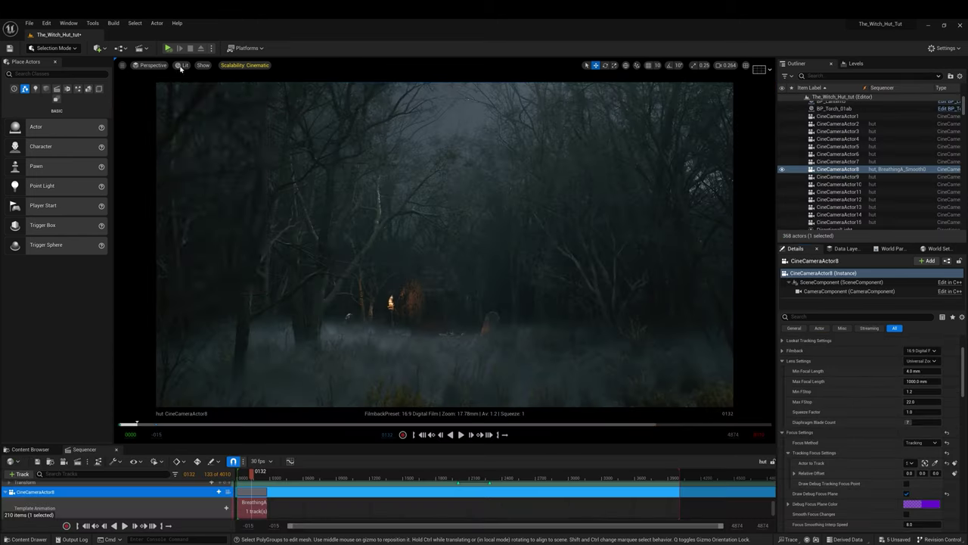
# View the scene unlit to check the focus plane, trying then undoing a -110 focus offset.
pyautogui.click(182, 65)
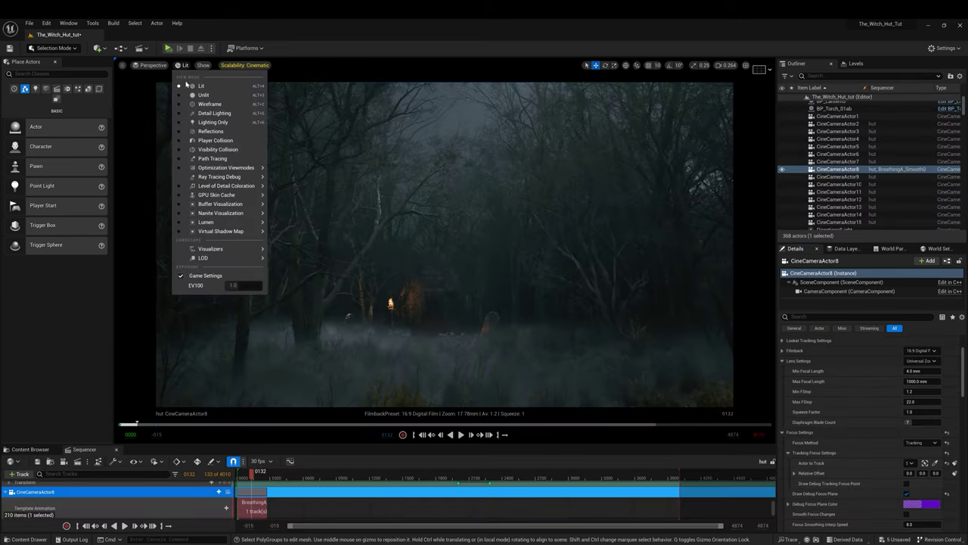
pyautogui.click(199, 93)
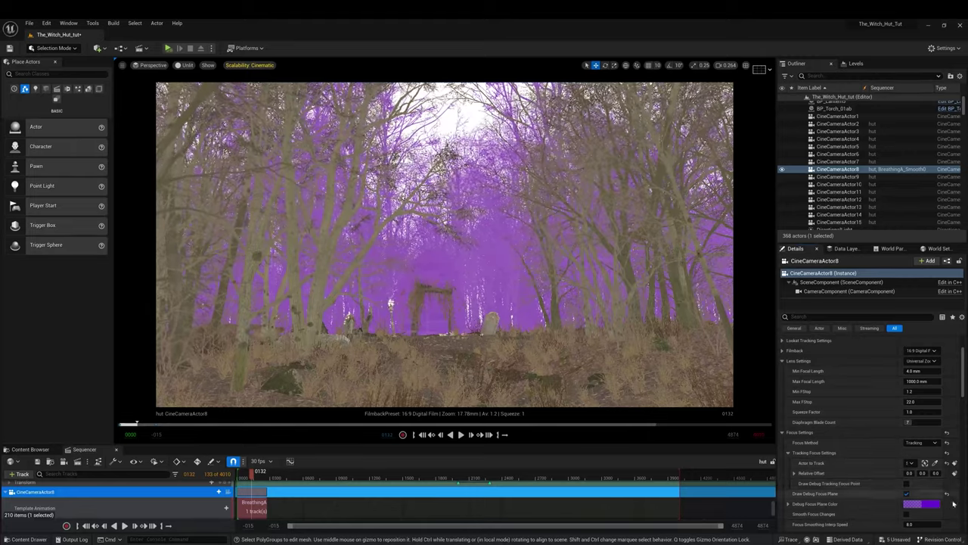
pyautogui.scroll(-2, 878, 463)
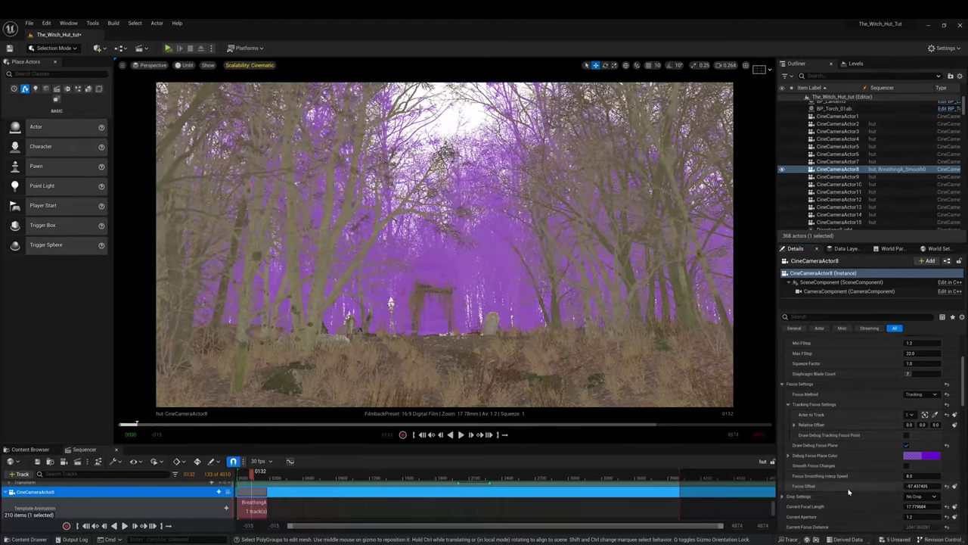
pyautogui.moveTo(917, 487); pyautogui.dragTo(878, 487)
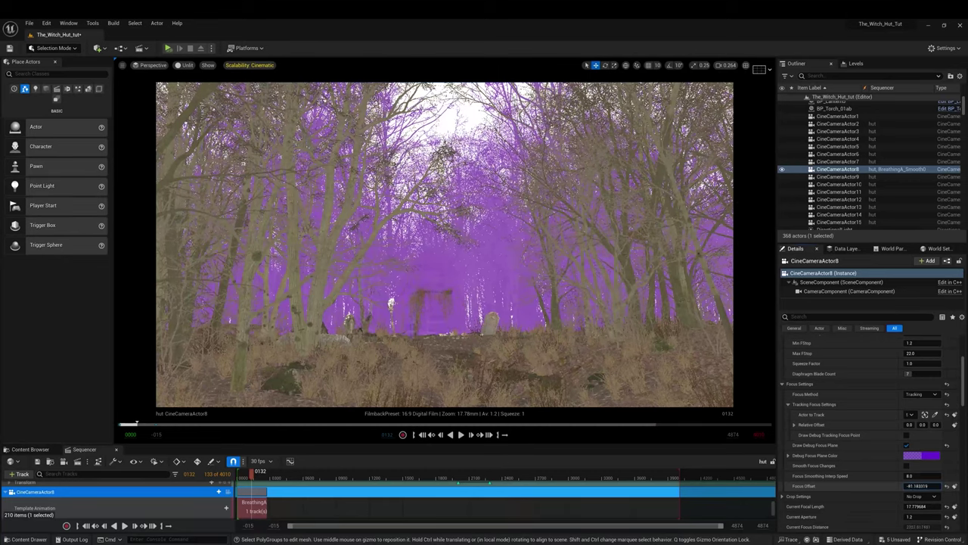
pyautogui.hotkey('ctrl', 'z')
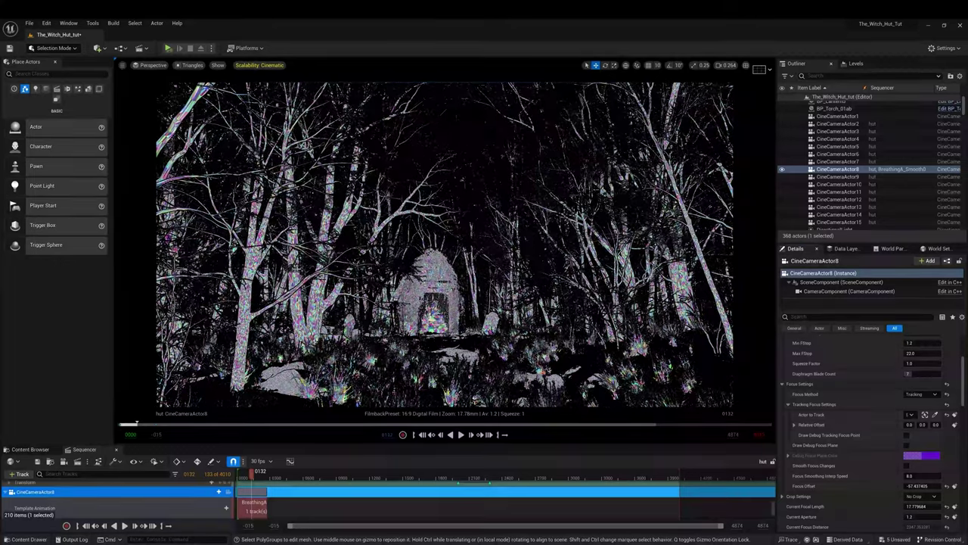
# Return the viewport to Lit mode, then fly in, frame and orbit around SM_ColorCalibrator.
pyautogui.click(191, 66)
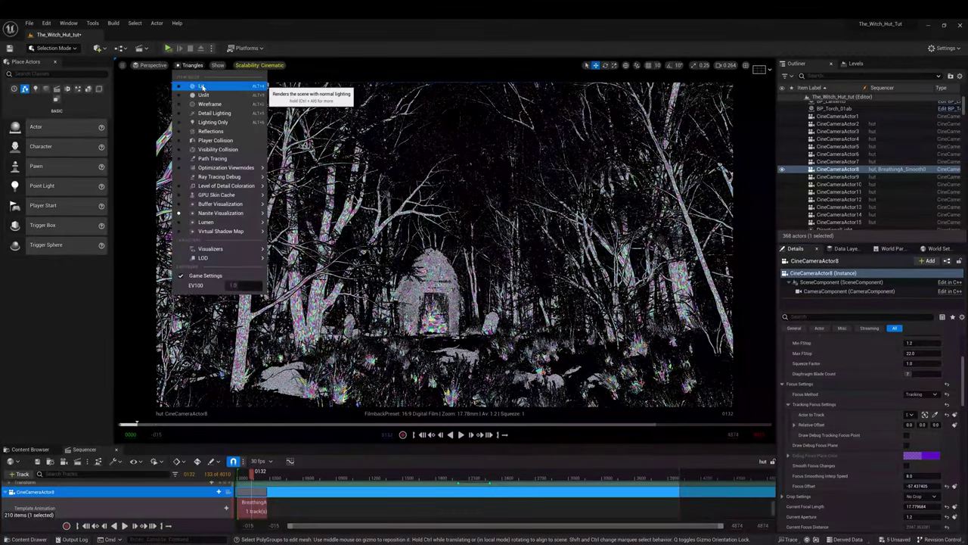
pyautogui.click(202, 87)
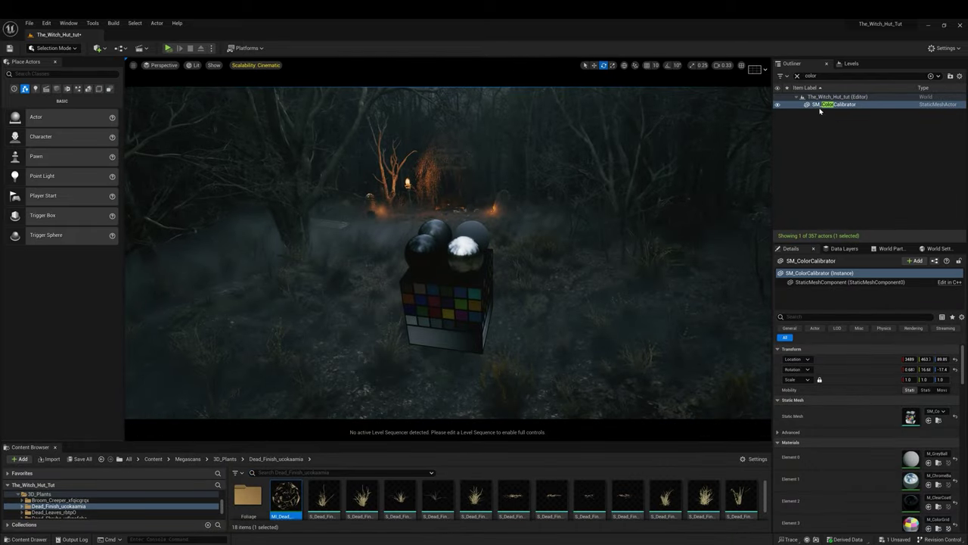
pyautogui.moveTo(465, 273); pyautogui.dragTo(464, 257, button='right')
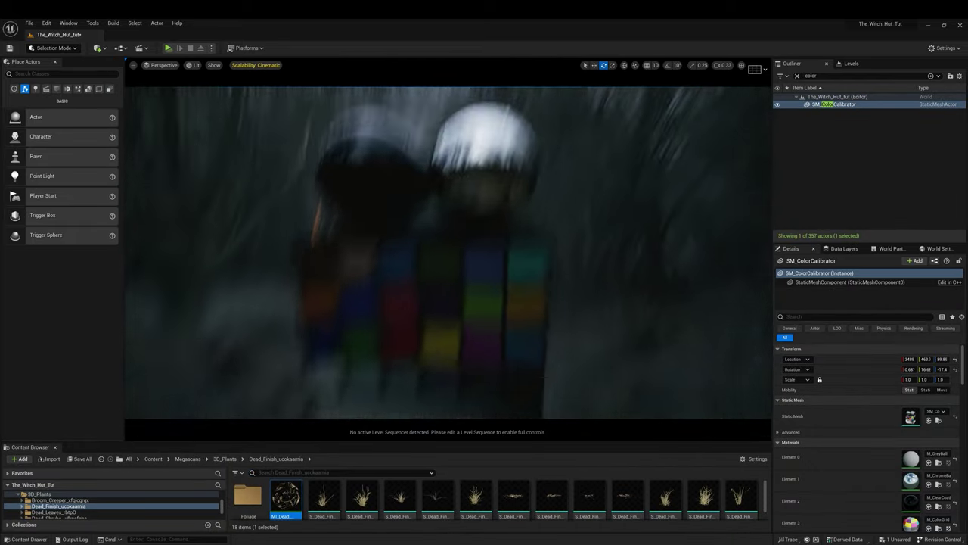
pyautogui.press('f')
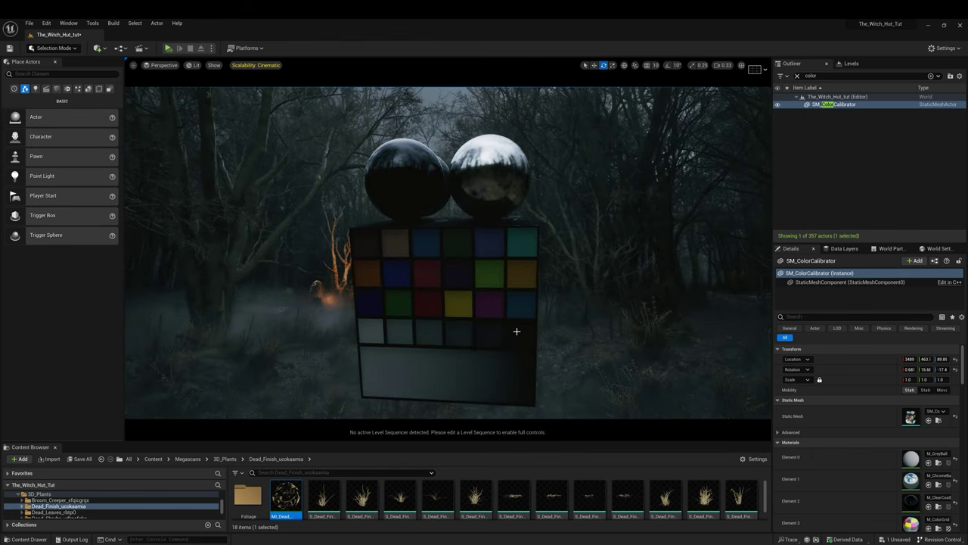
pyautogui.moveTo(553, 269)
pyautogui.keyDown('alt'); pyautogui.mouseDown()
pyautogui.moveTo(530, 257)
pyautogui.moveTo(514, 227)
pyautogui.moveTo(507, 287)
pyautogui.moveTo(529, 242)
pyautogui.mouseUp(); pyautogui.keyUp('alt')
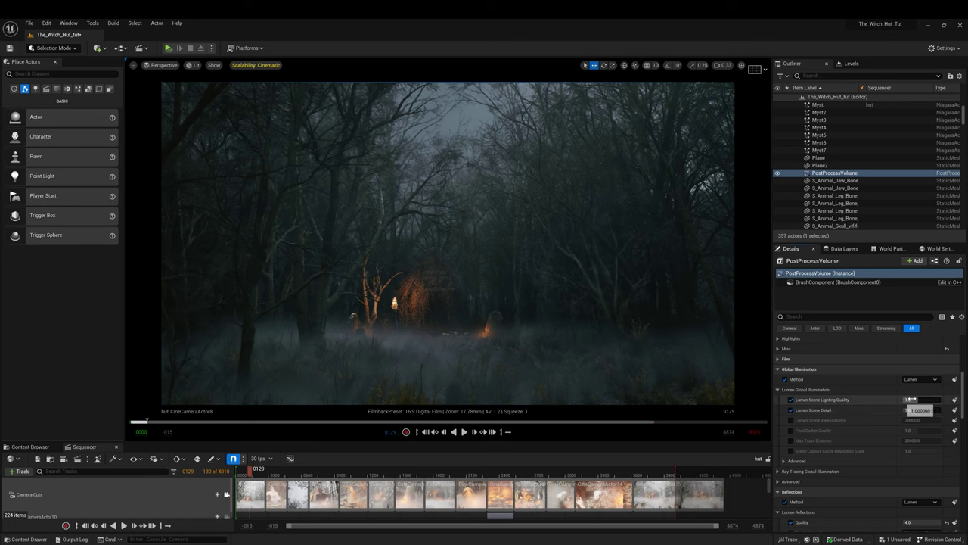
# Enter 10 for Lumen Scene Lighting Quality and 10 for Lumen Scene Detail, then review nearby Lumen settings.
pyautogui.write('0')
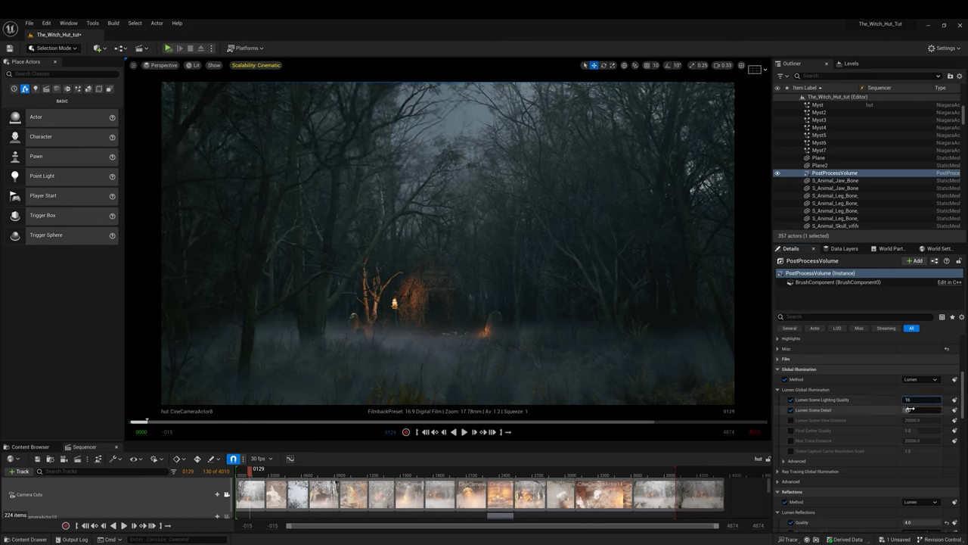
pyautogui.press('Tab')
pyautogui.write('10')
pyautogui.hotkey('shift', 'Tab')
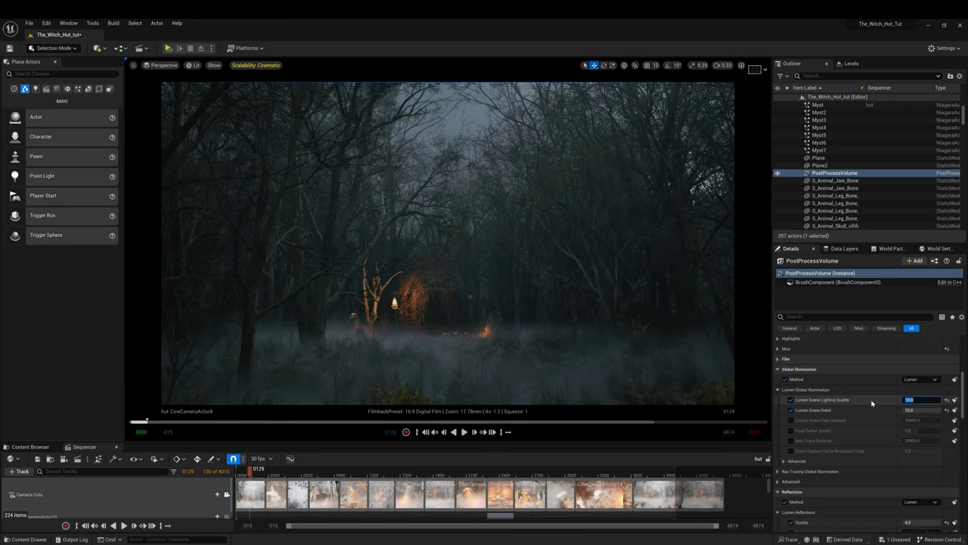
pyautogui.scroll(-2, 835, 422)
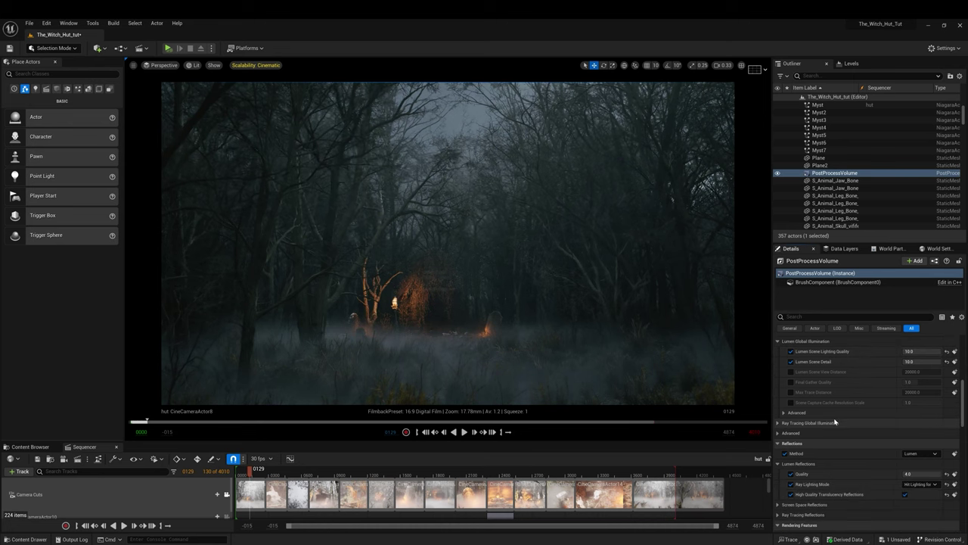
pyautogui.scroll(-1, 803, 454)
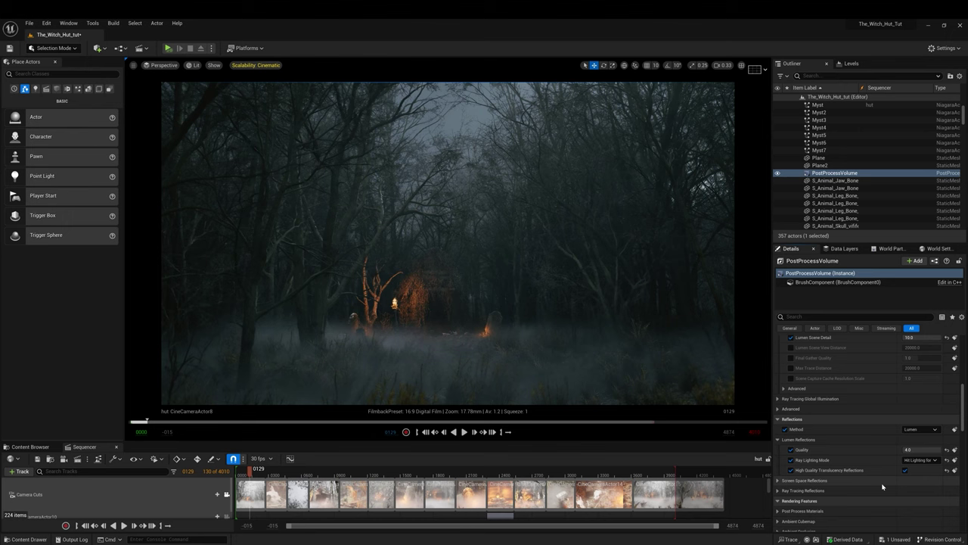
pyautogui.scroll(3, 861, 474)
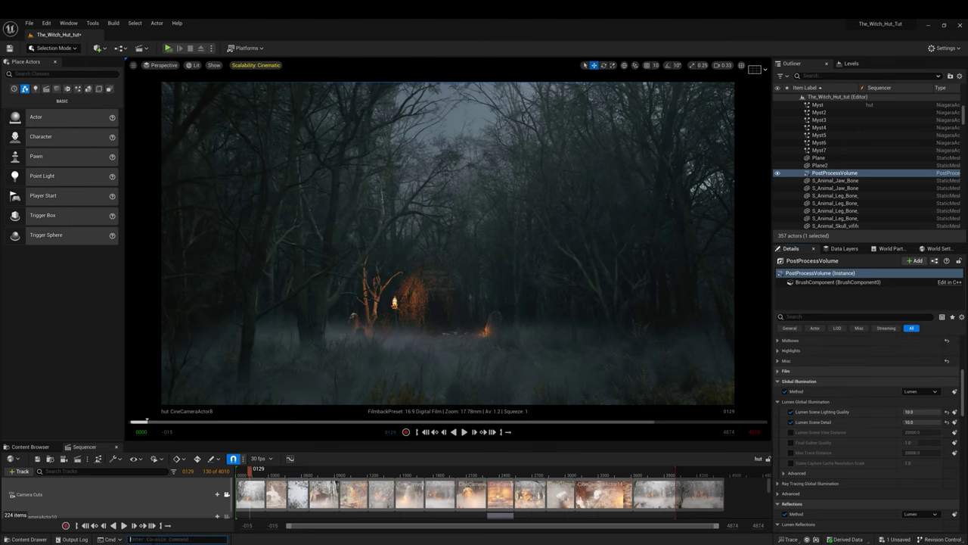
# Enter r.Streaming.PoolSize 0 in the Cmd console, picking the command from the suggestions.
pyautogui.click(152, 539)
pyautogui.write('pool st')
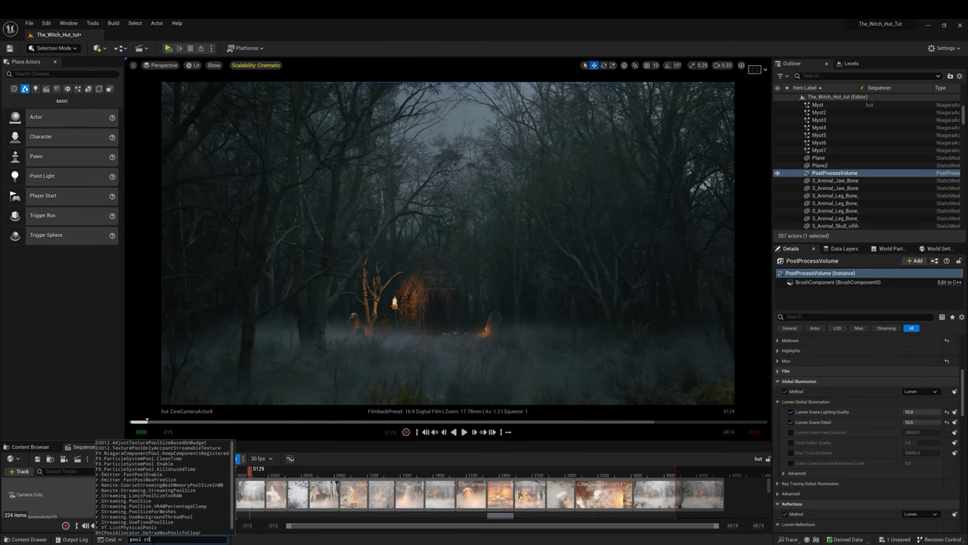
pyautogui.write('ream')
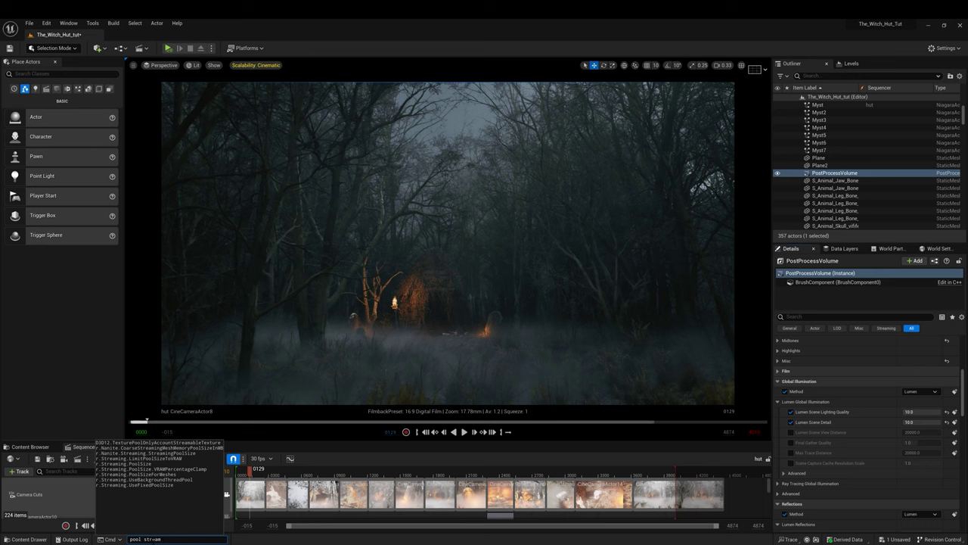
pyautogui.click(149, 464)
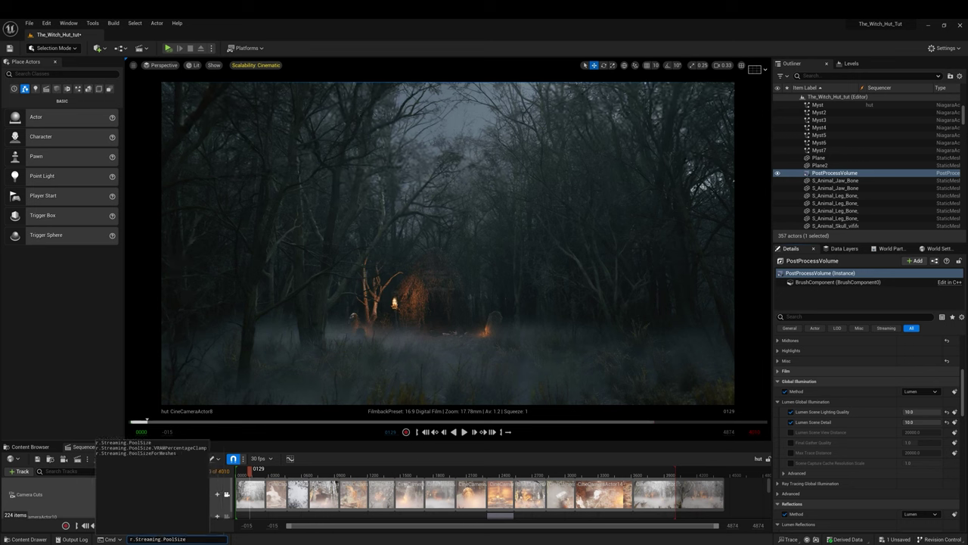
pyautogui.write('0')
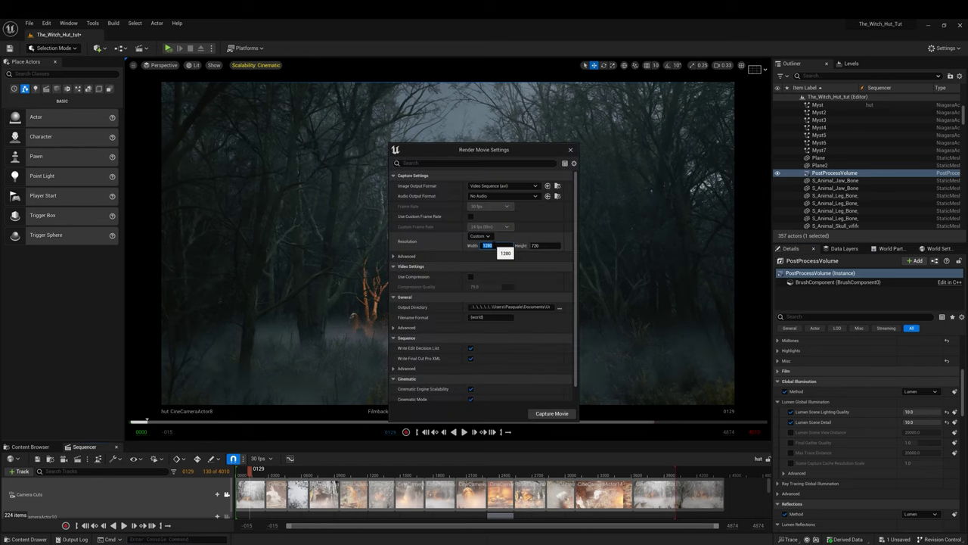
# Set the capture resolution to 5120 × 2880, expand Advanced, and edit the Animation Warm Up Frame Count.
pyautogui.click(537, 245)
pyautogui.write('2880')
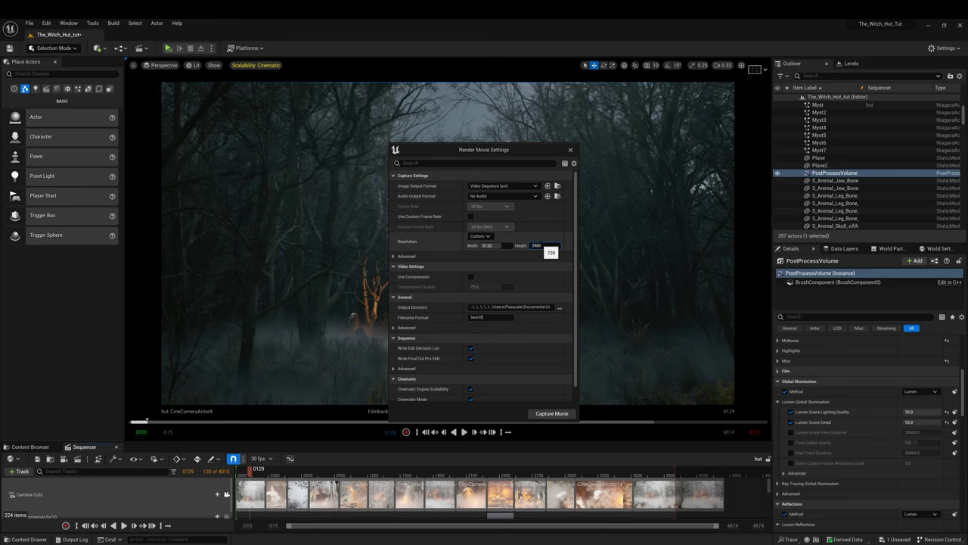
pyautogui.click(524, 257)
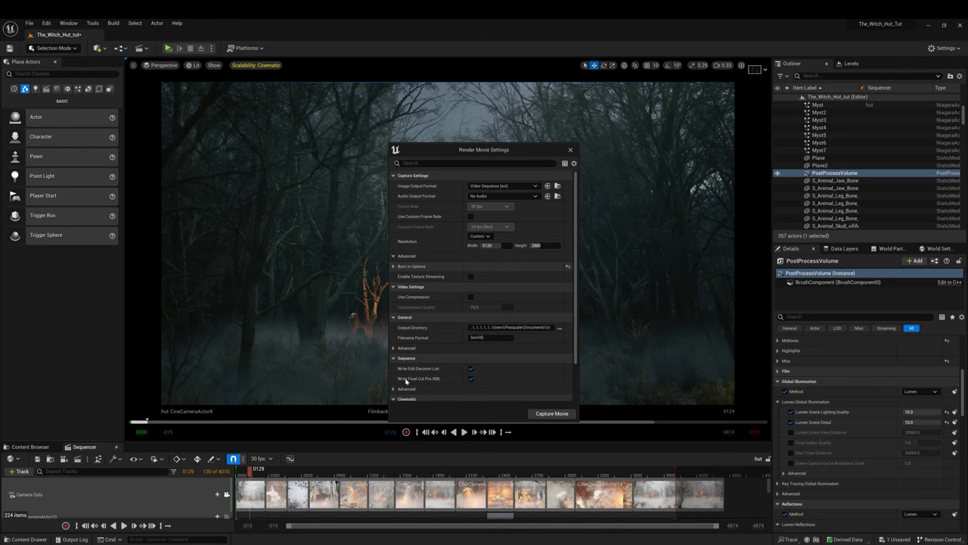
pyautogui.scroll(-2, 444, 314)
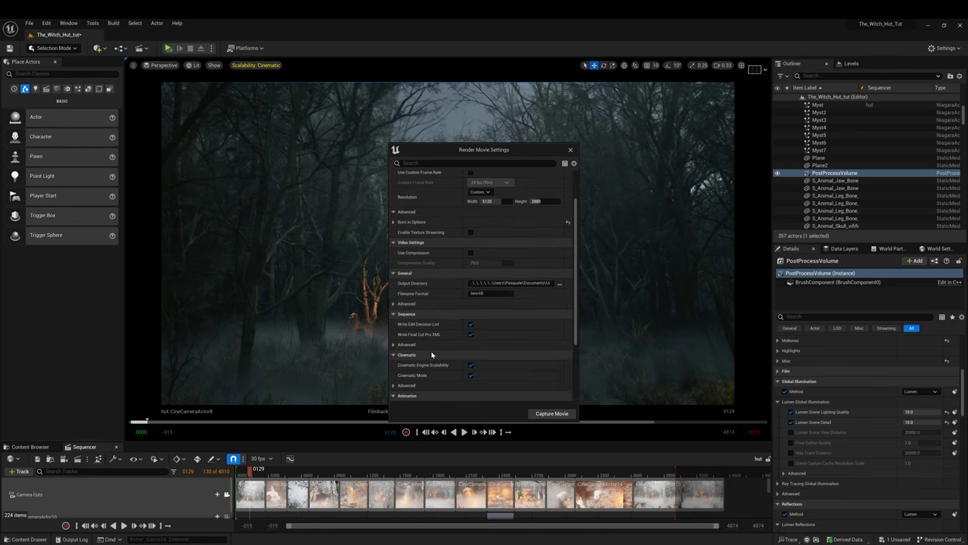
pyautogui.scroll(-2, 432, 354)
pyautogui.scroll(-2, 432, 354)
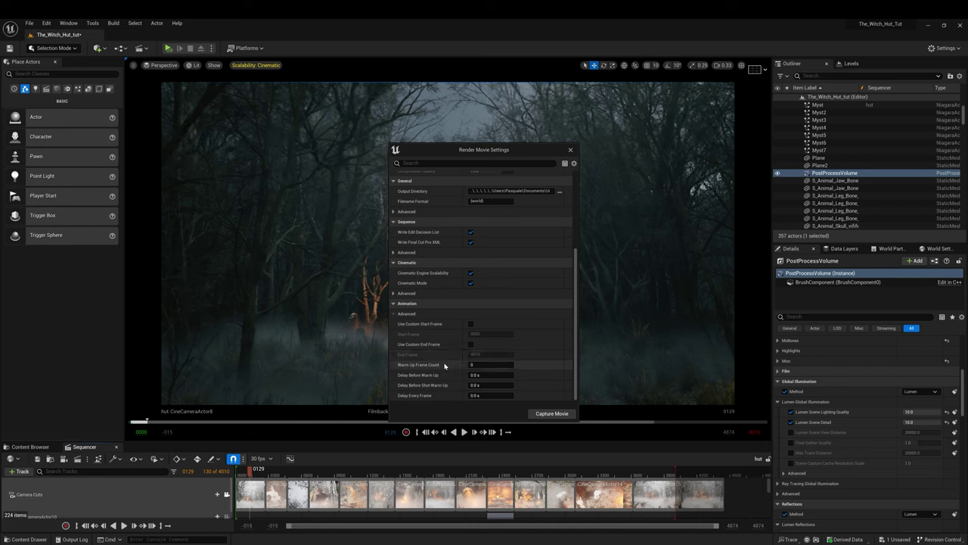
pyautogui.click(492, 364)
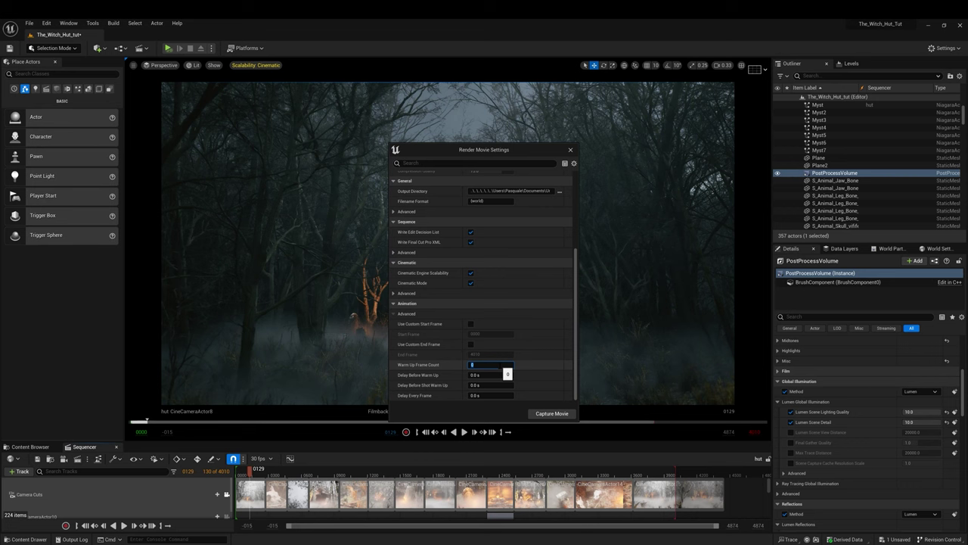